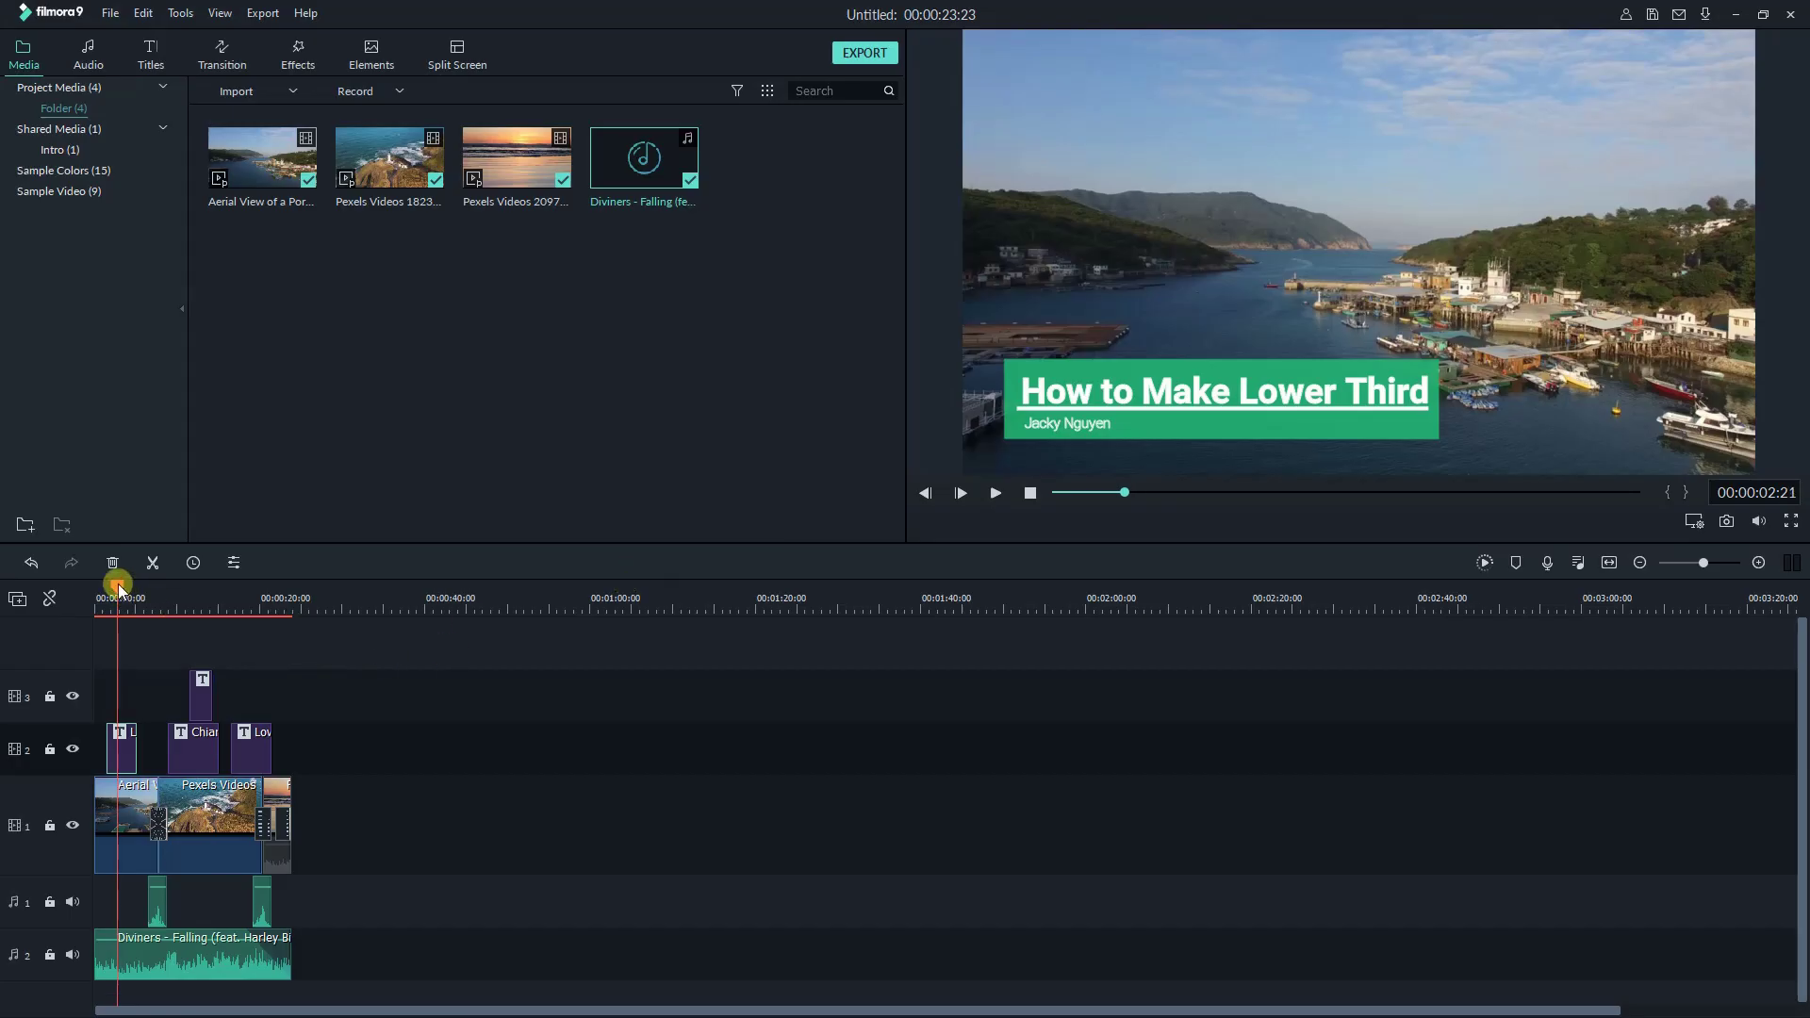
Rewind the timeline and play a short preview of the existing harbor project.
left_click_drag(112, 587, 47, 596)
key("space")
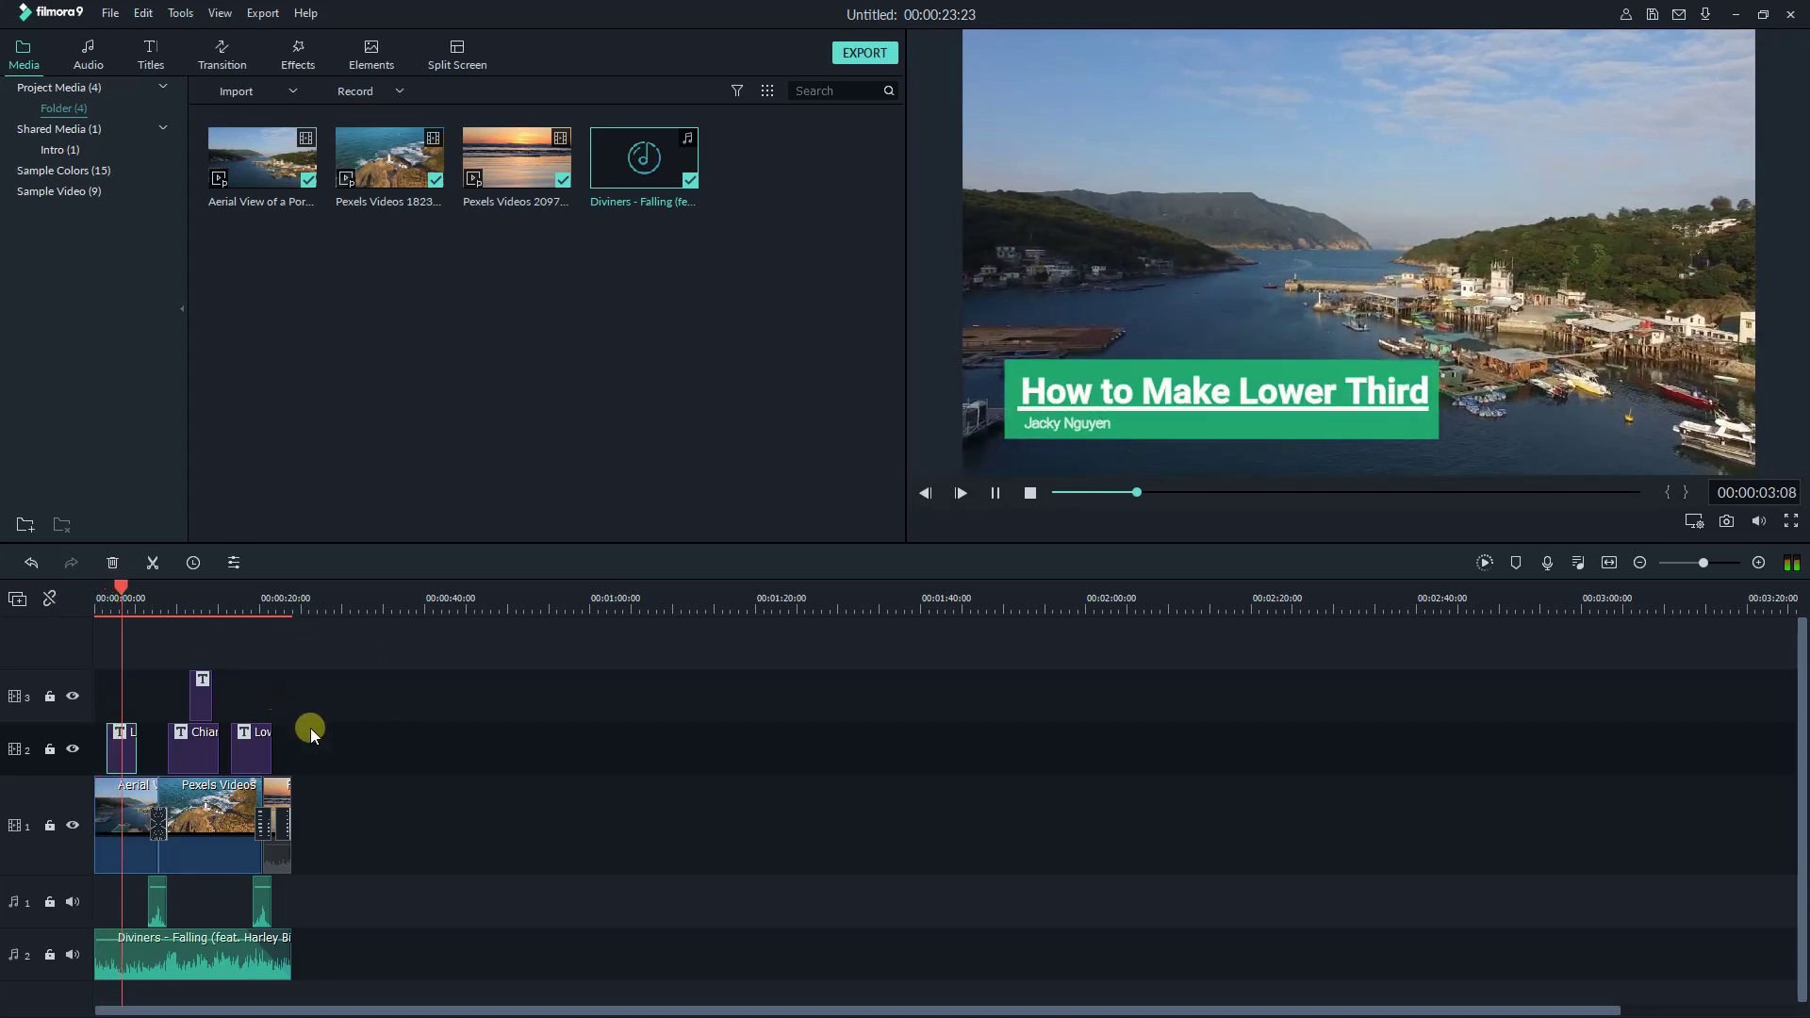
key("space")
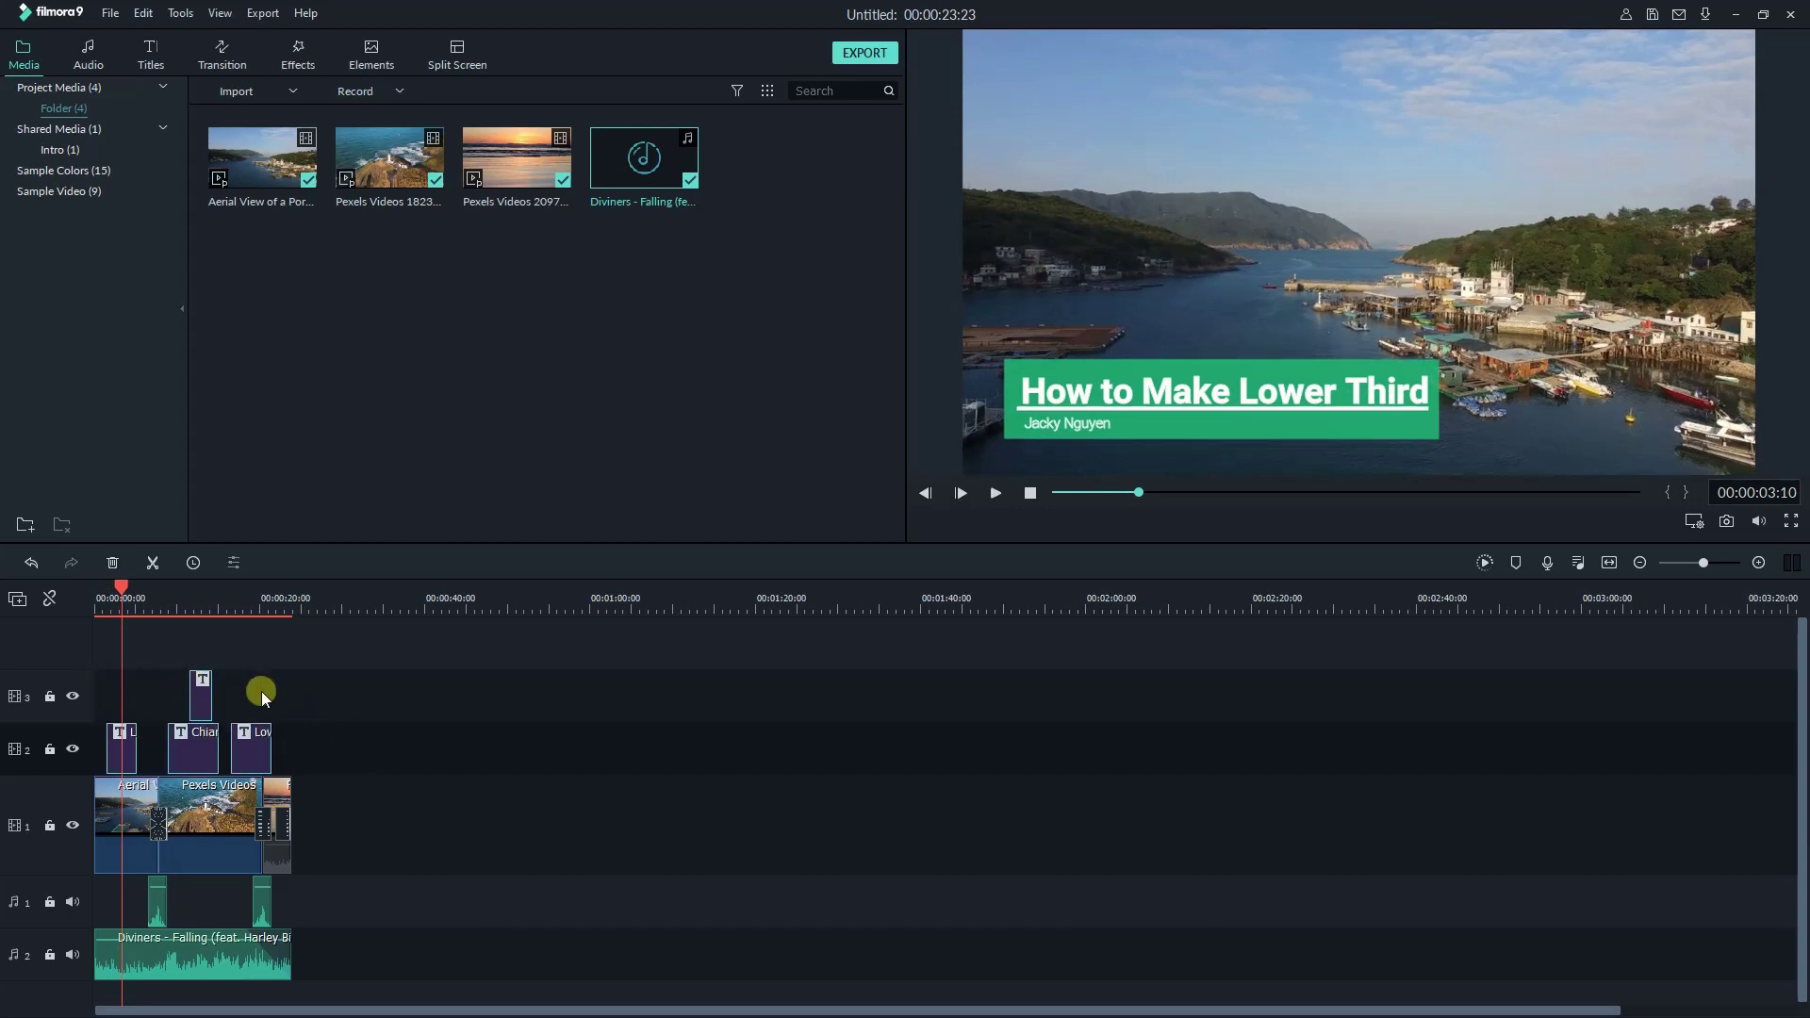
Delete the old title clips and place the Lower Third 4 preset from Lower 3rds on track 2.
key("Delete")
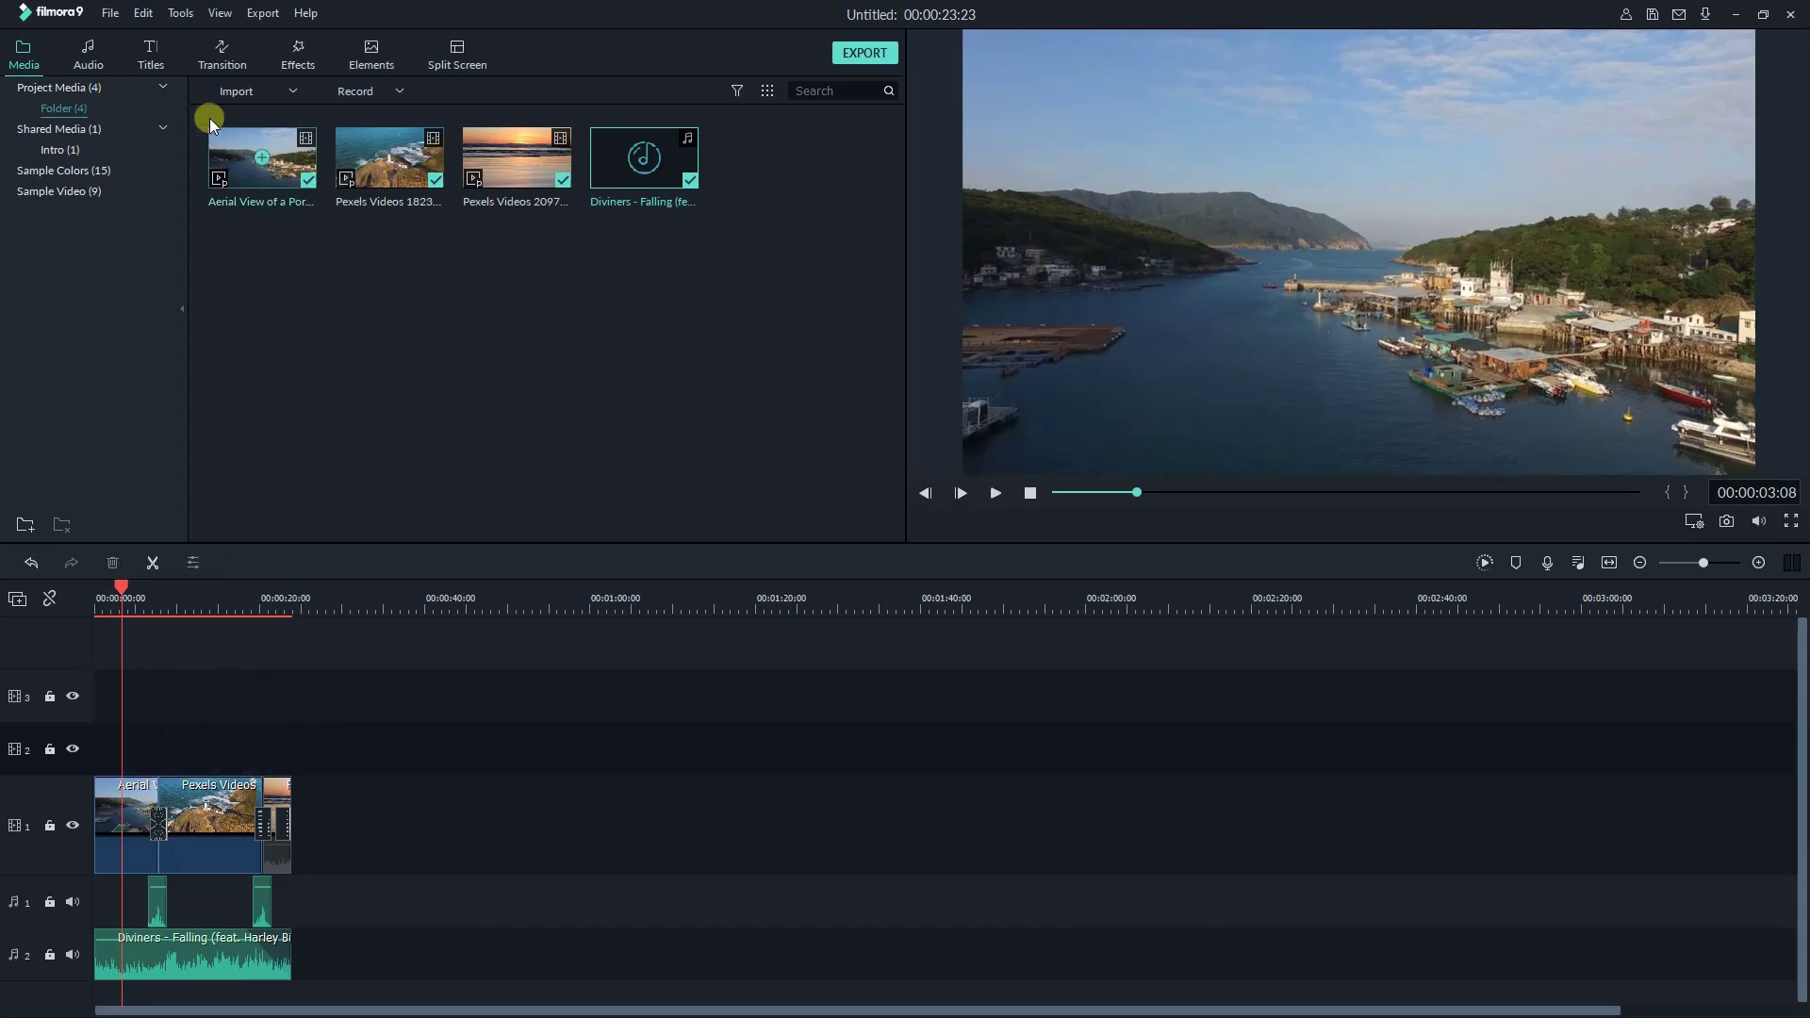
left_click(157, 60)
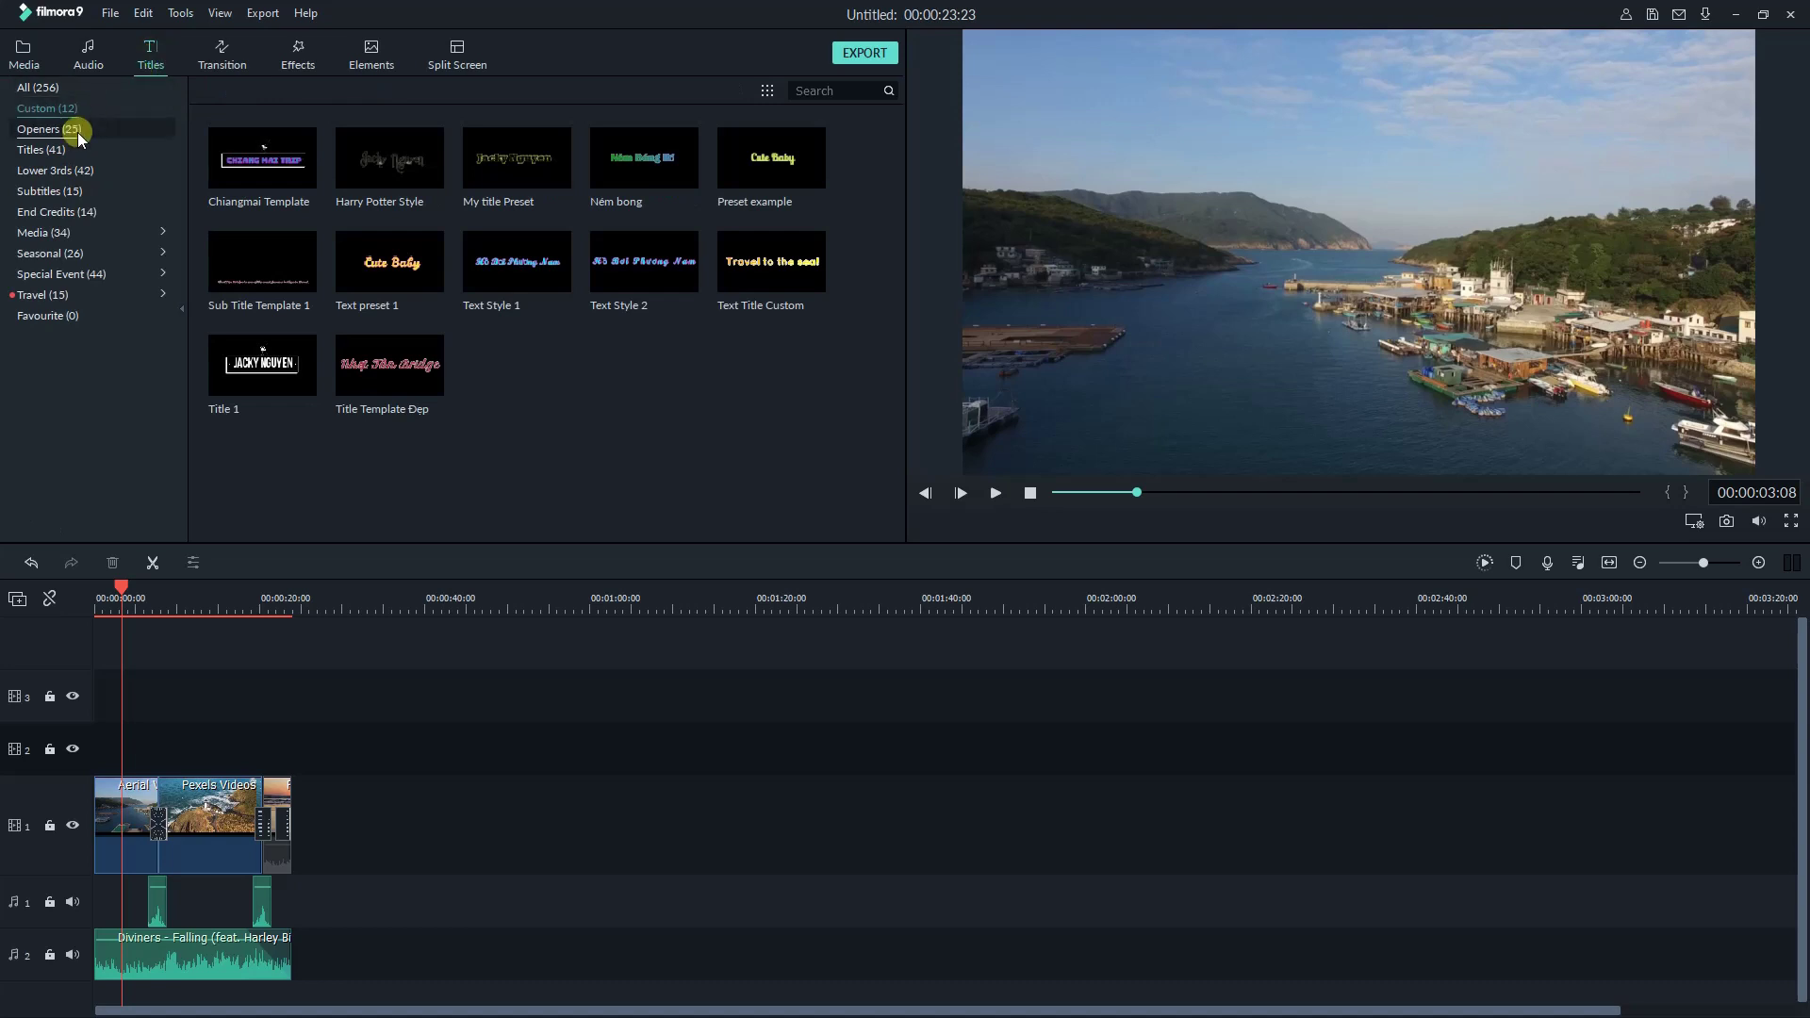
left_click(49, 168)
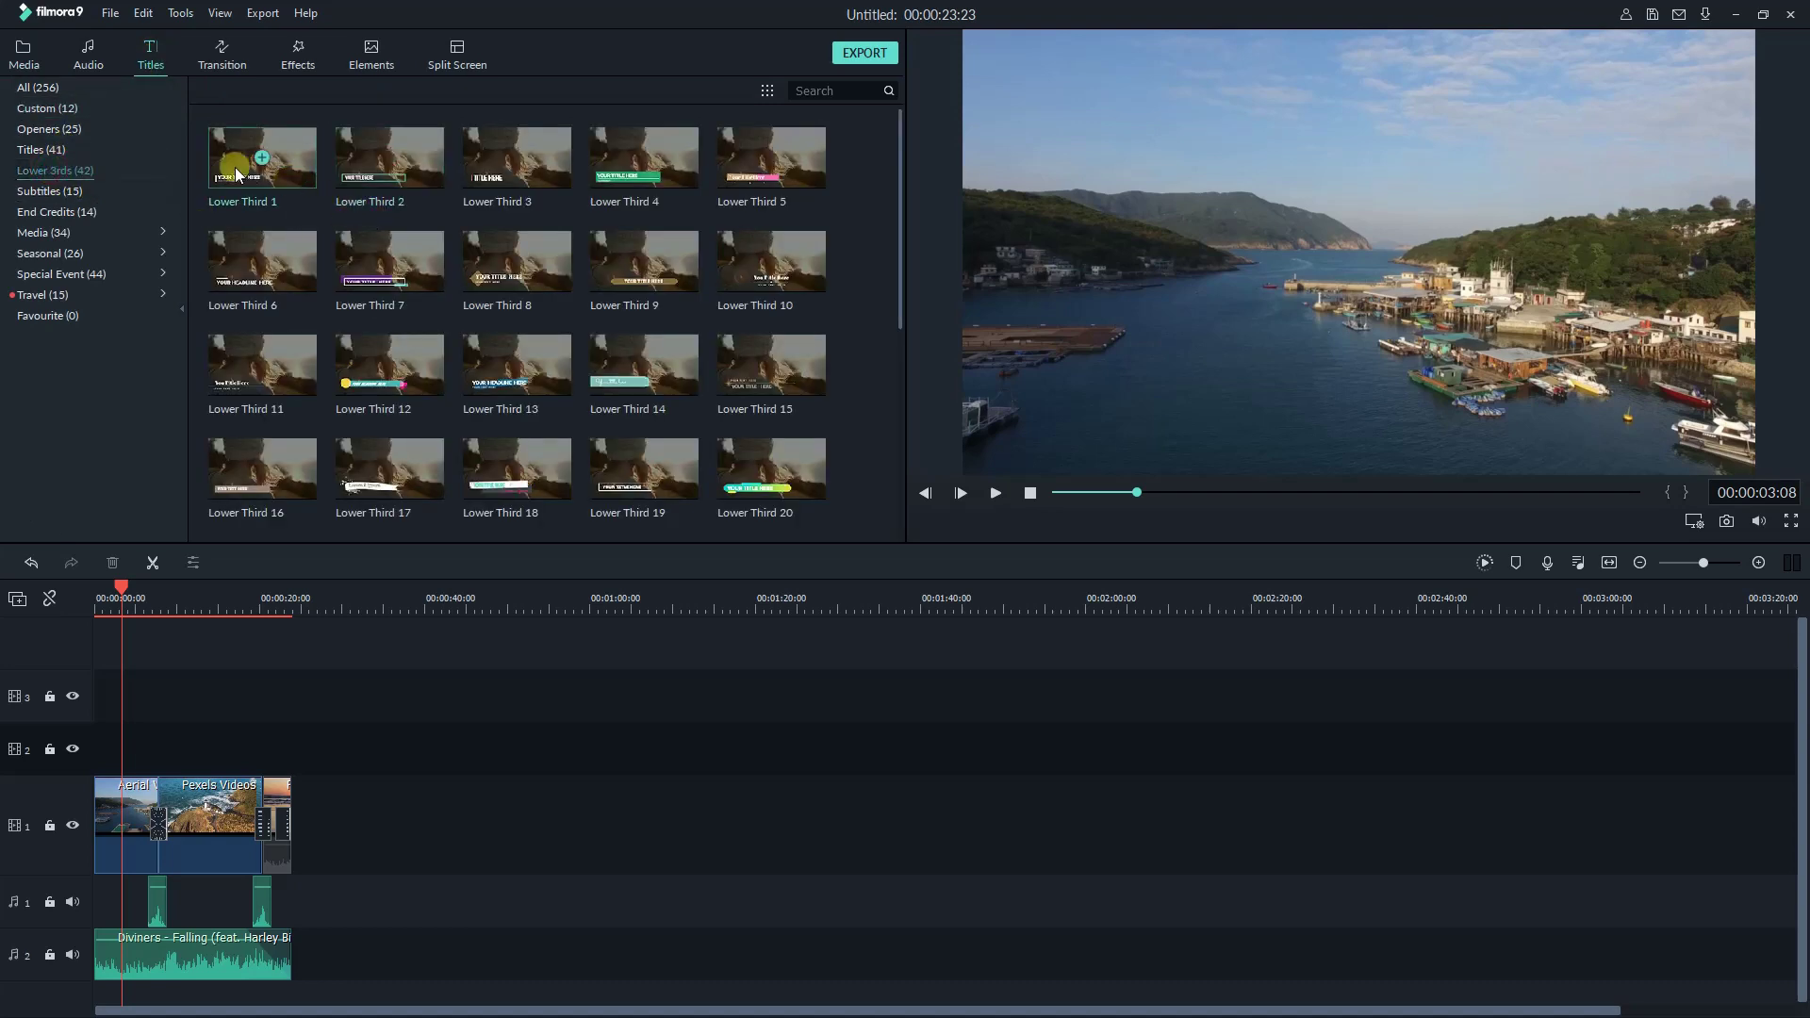
scroll(665, 281, "down", 5)
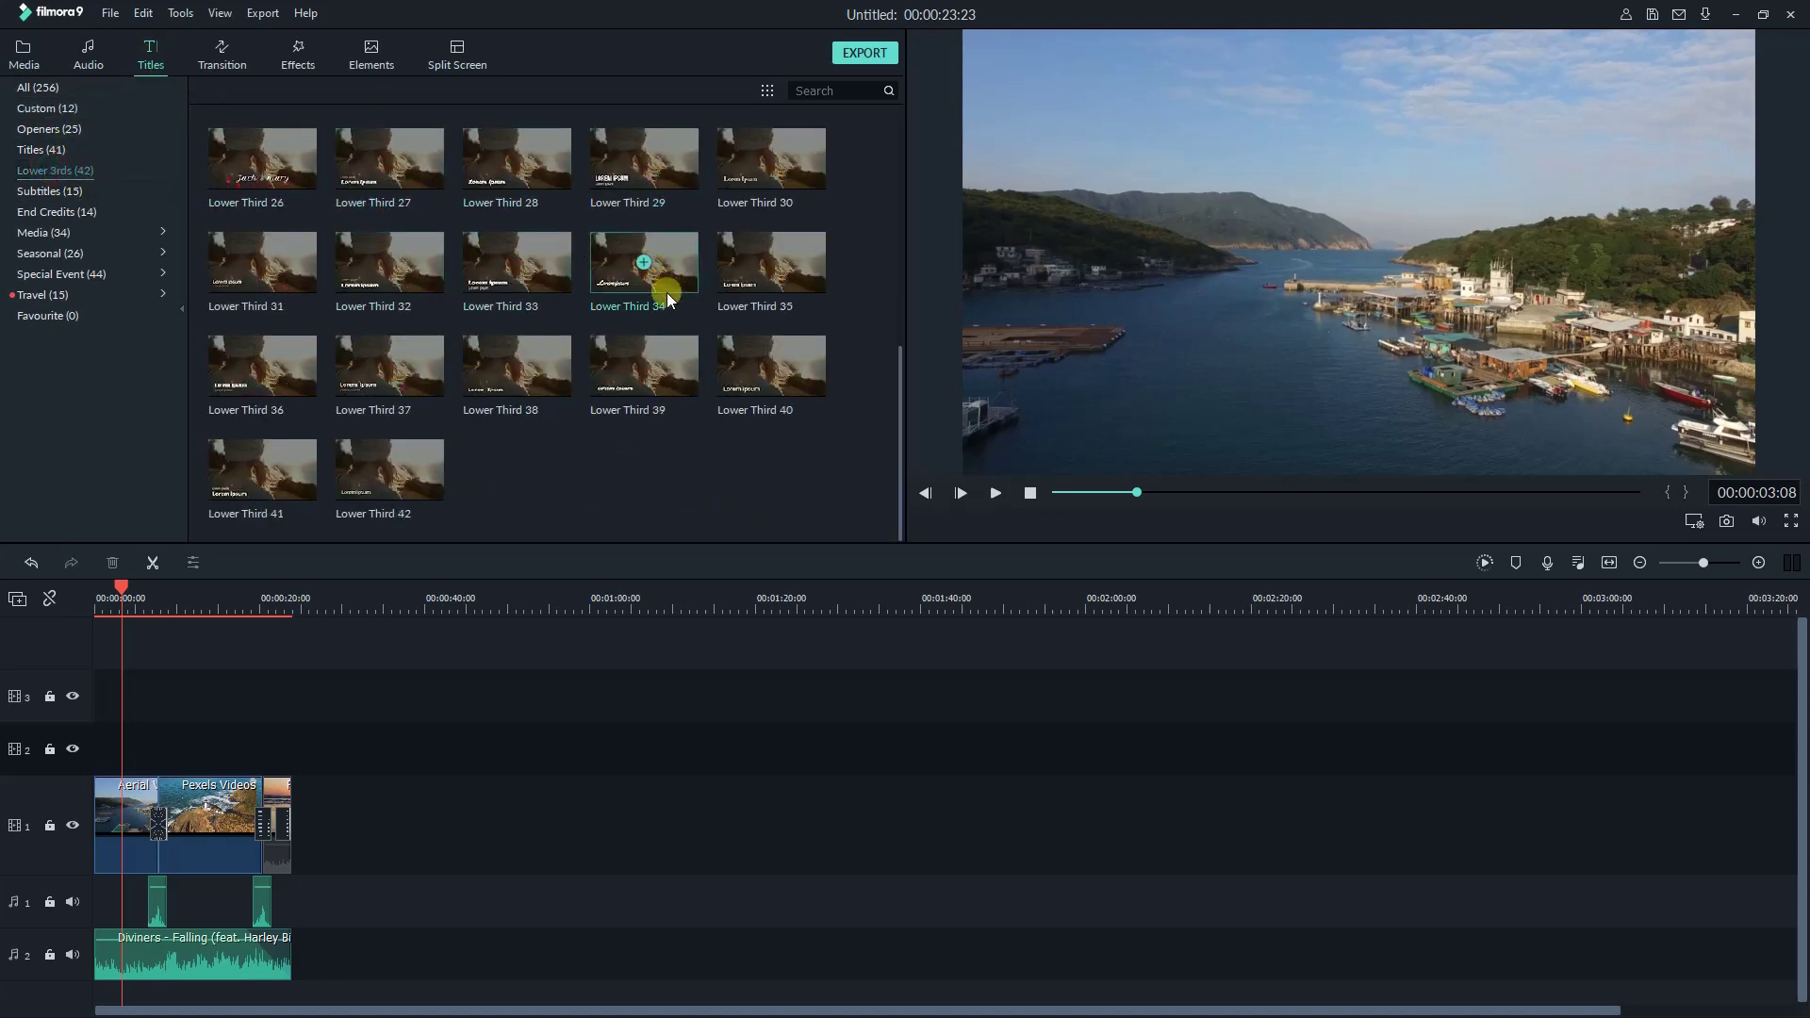
scroll(708, 338, "up", 5)
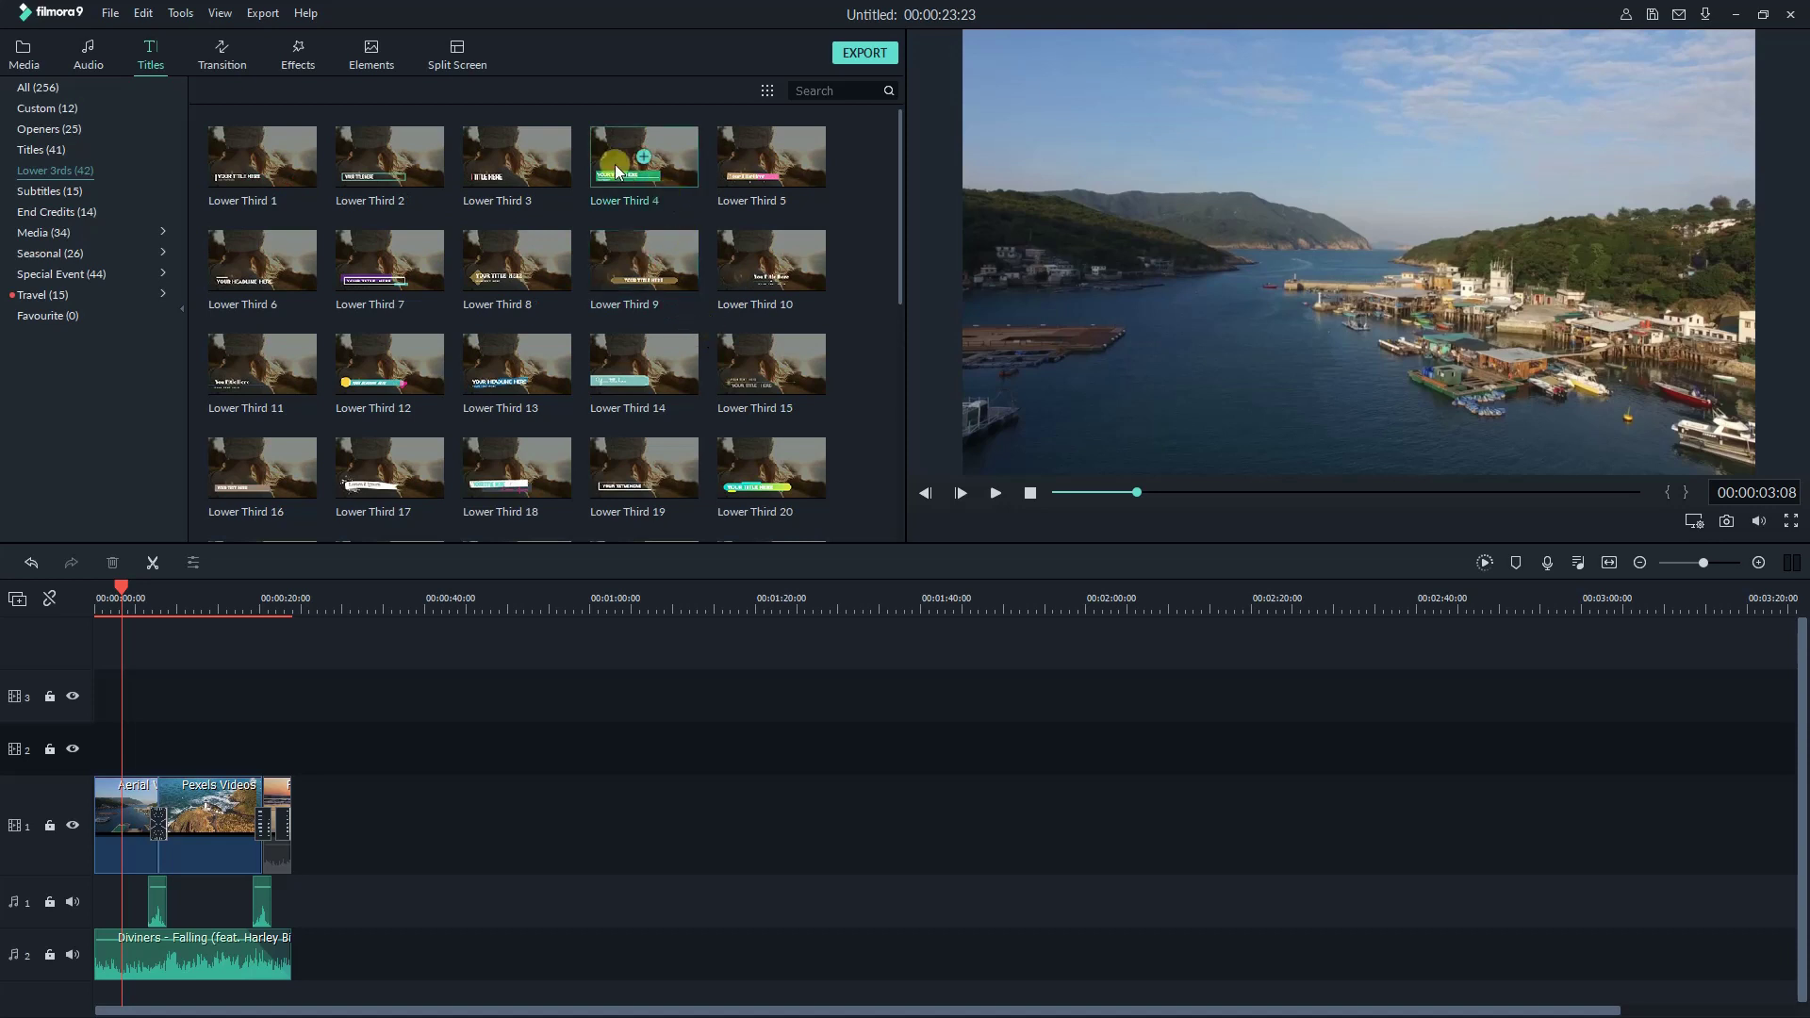
left_click_drag(614, 164, 109, 753)
Preview the new lower third and replace its YOU PRESENT subtitle with the presenter's name.
left_click_drag(128, 584, 104, 586)
key("space")
double_click(140, 740)
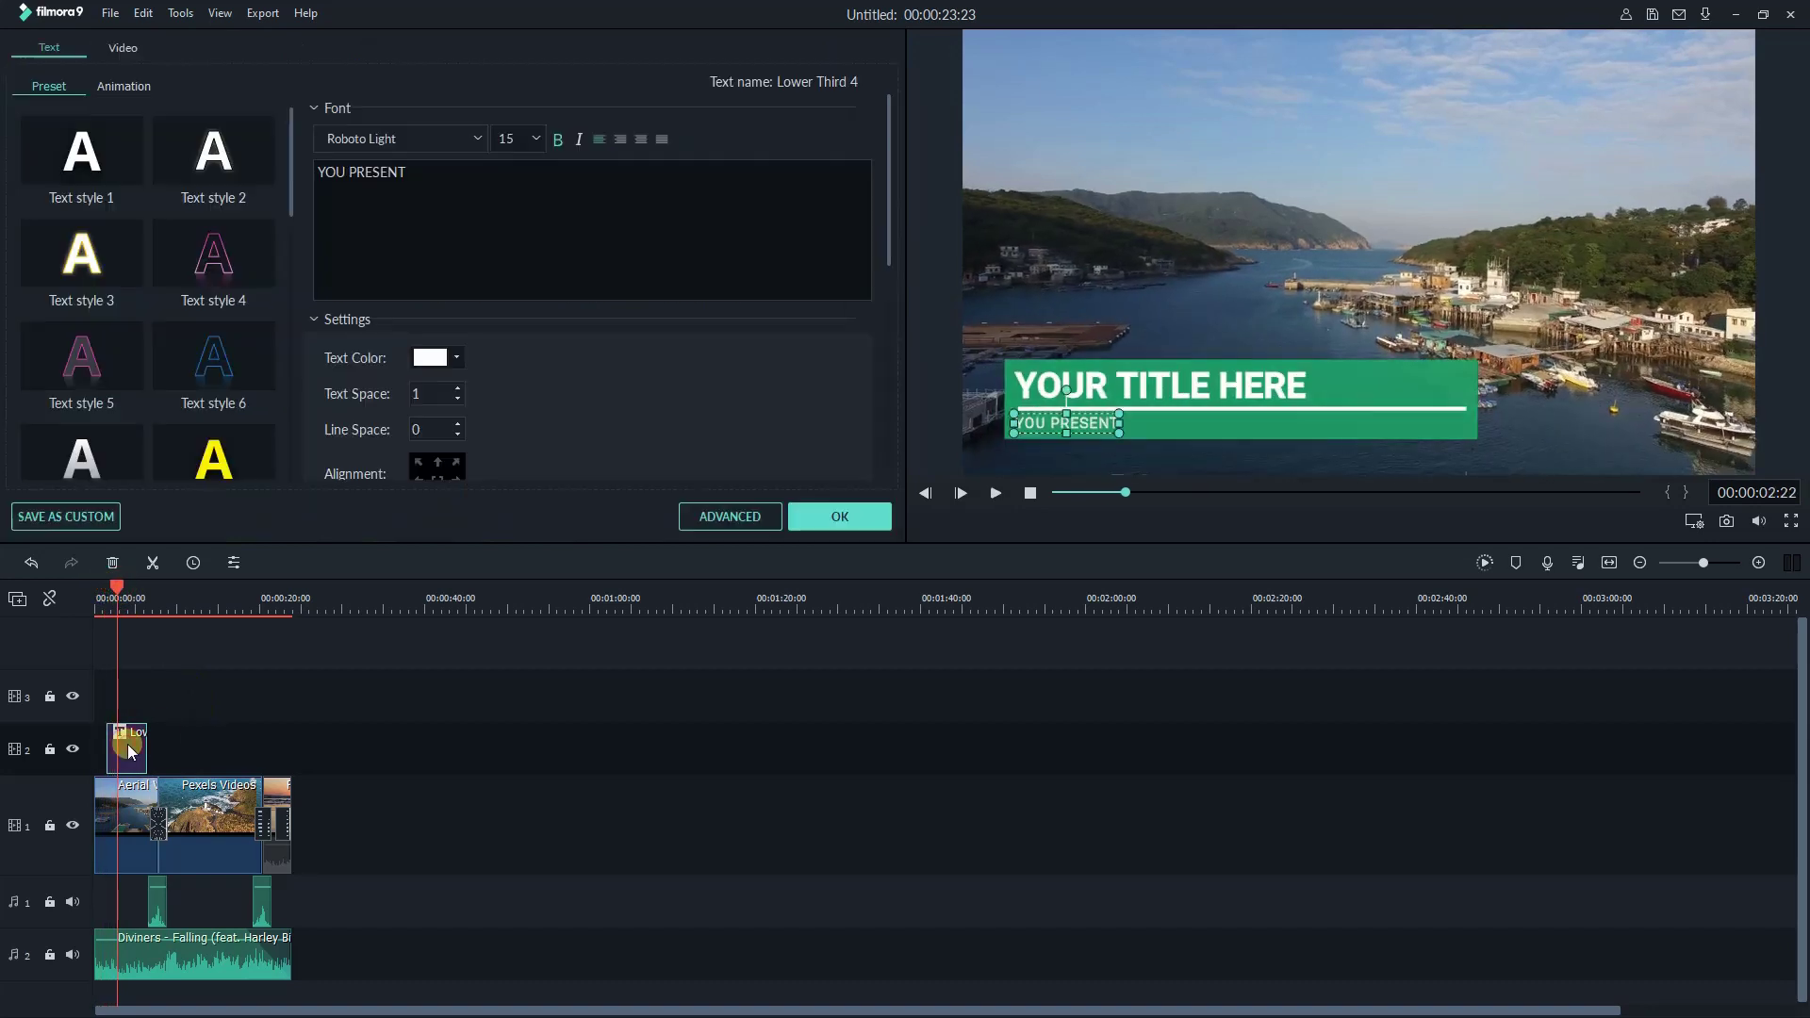
key("ctrl+a")
type("Jacky Nguyen")
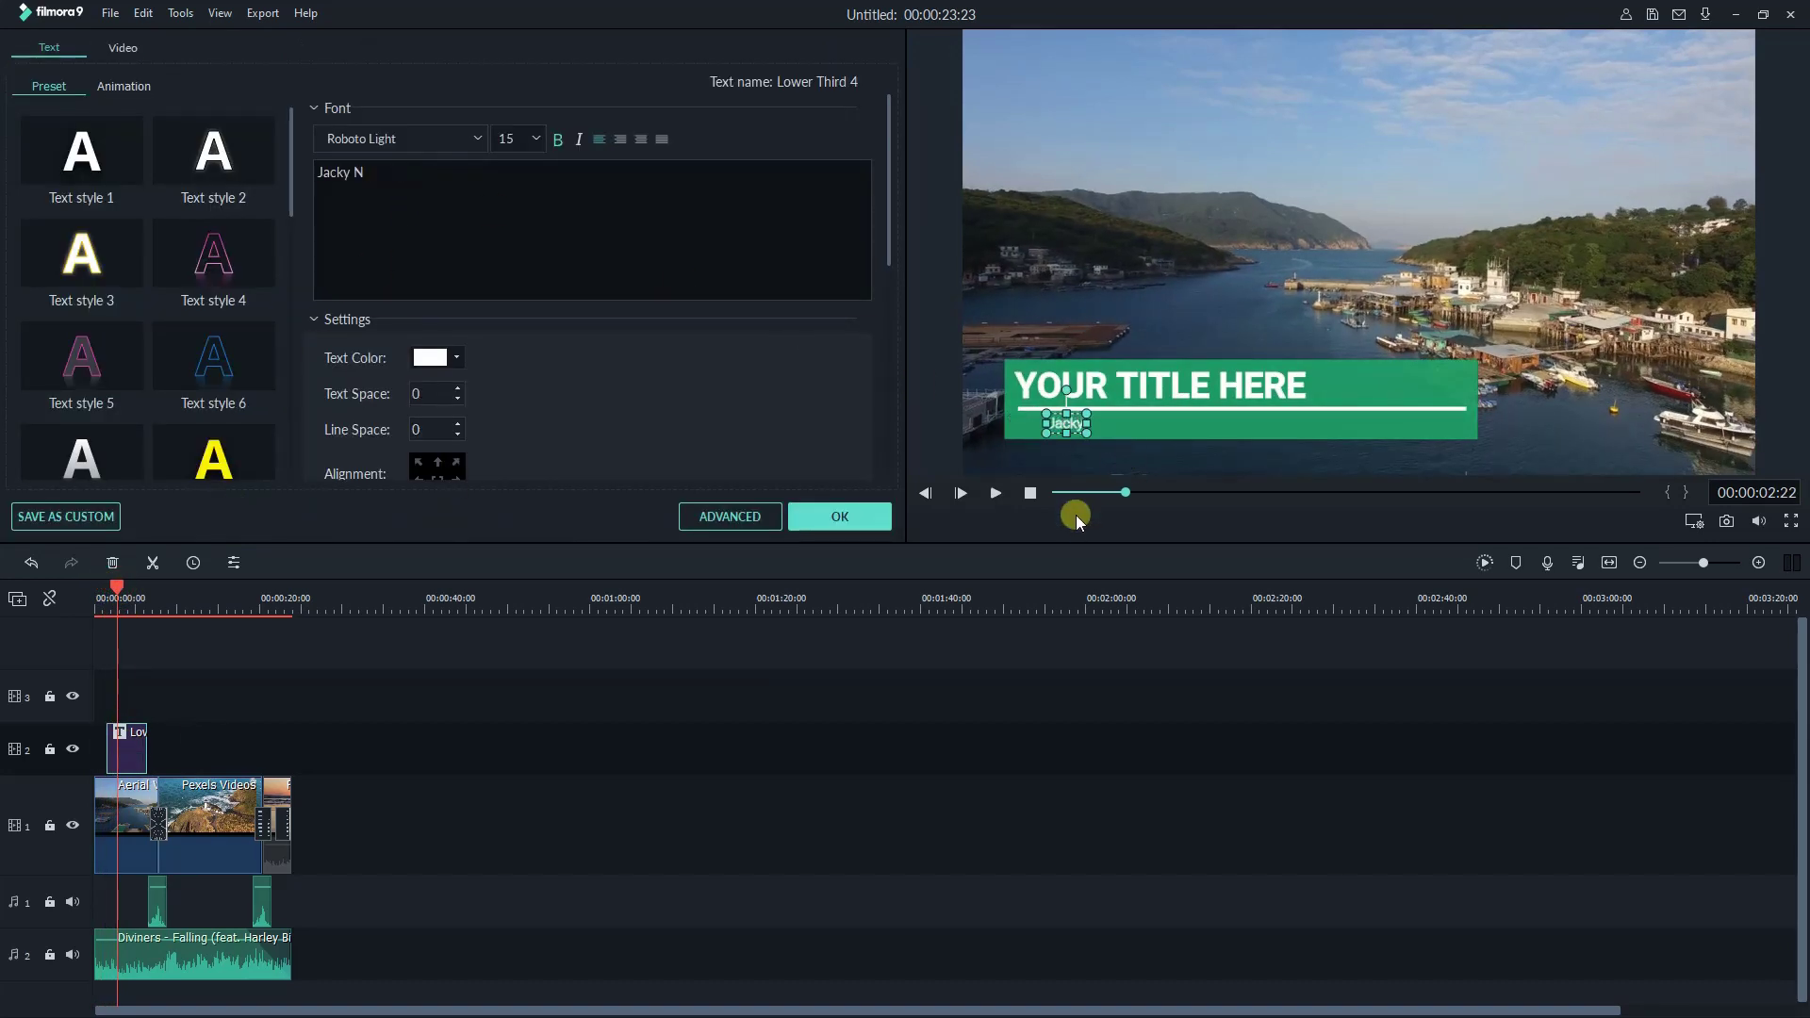
Change the YOUR TITLE HERE heading to 'Drone Shot' and apply it.
left_click(1162, 392)
left_click_drag(426, 173, 321, 173)
type("Done")
key("BackSpace")
key("BackSpace")
key("BackSpace")
type("d")
key("BackSpace")
type("rone Shot")
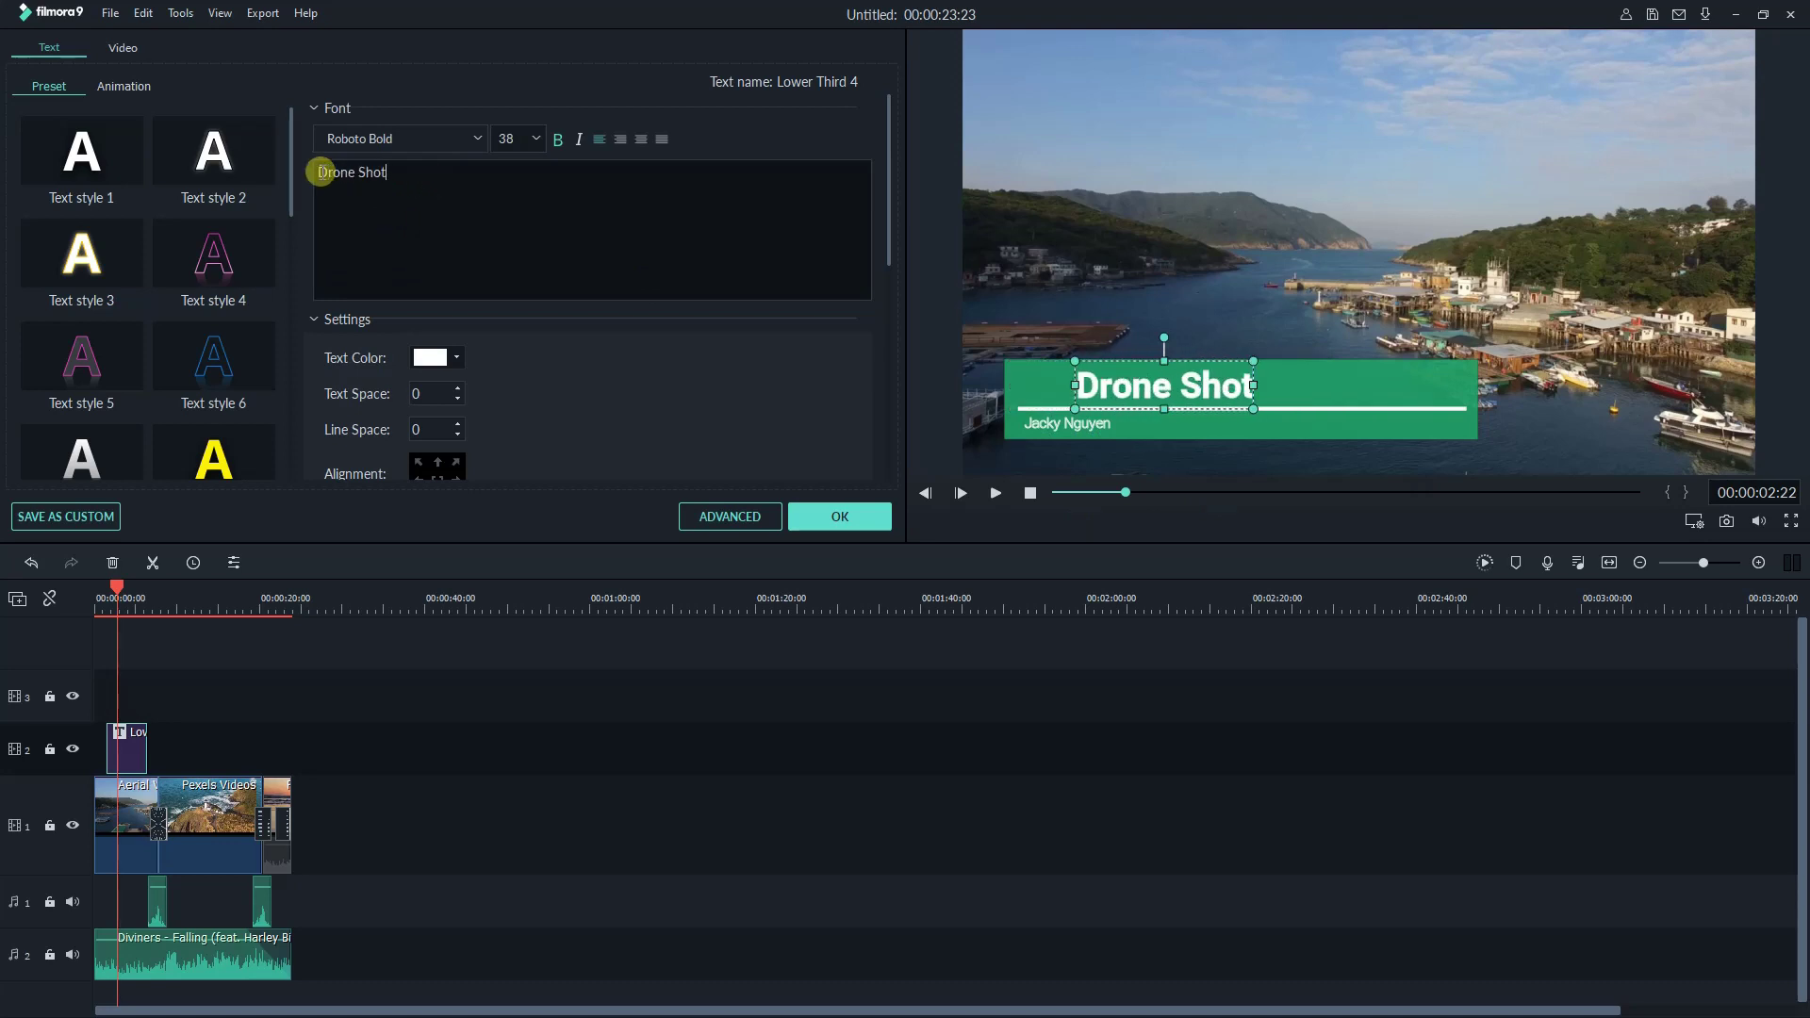
left_click(1167, 293)
left_click(1122, 432)
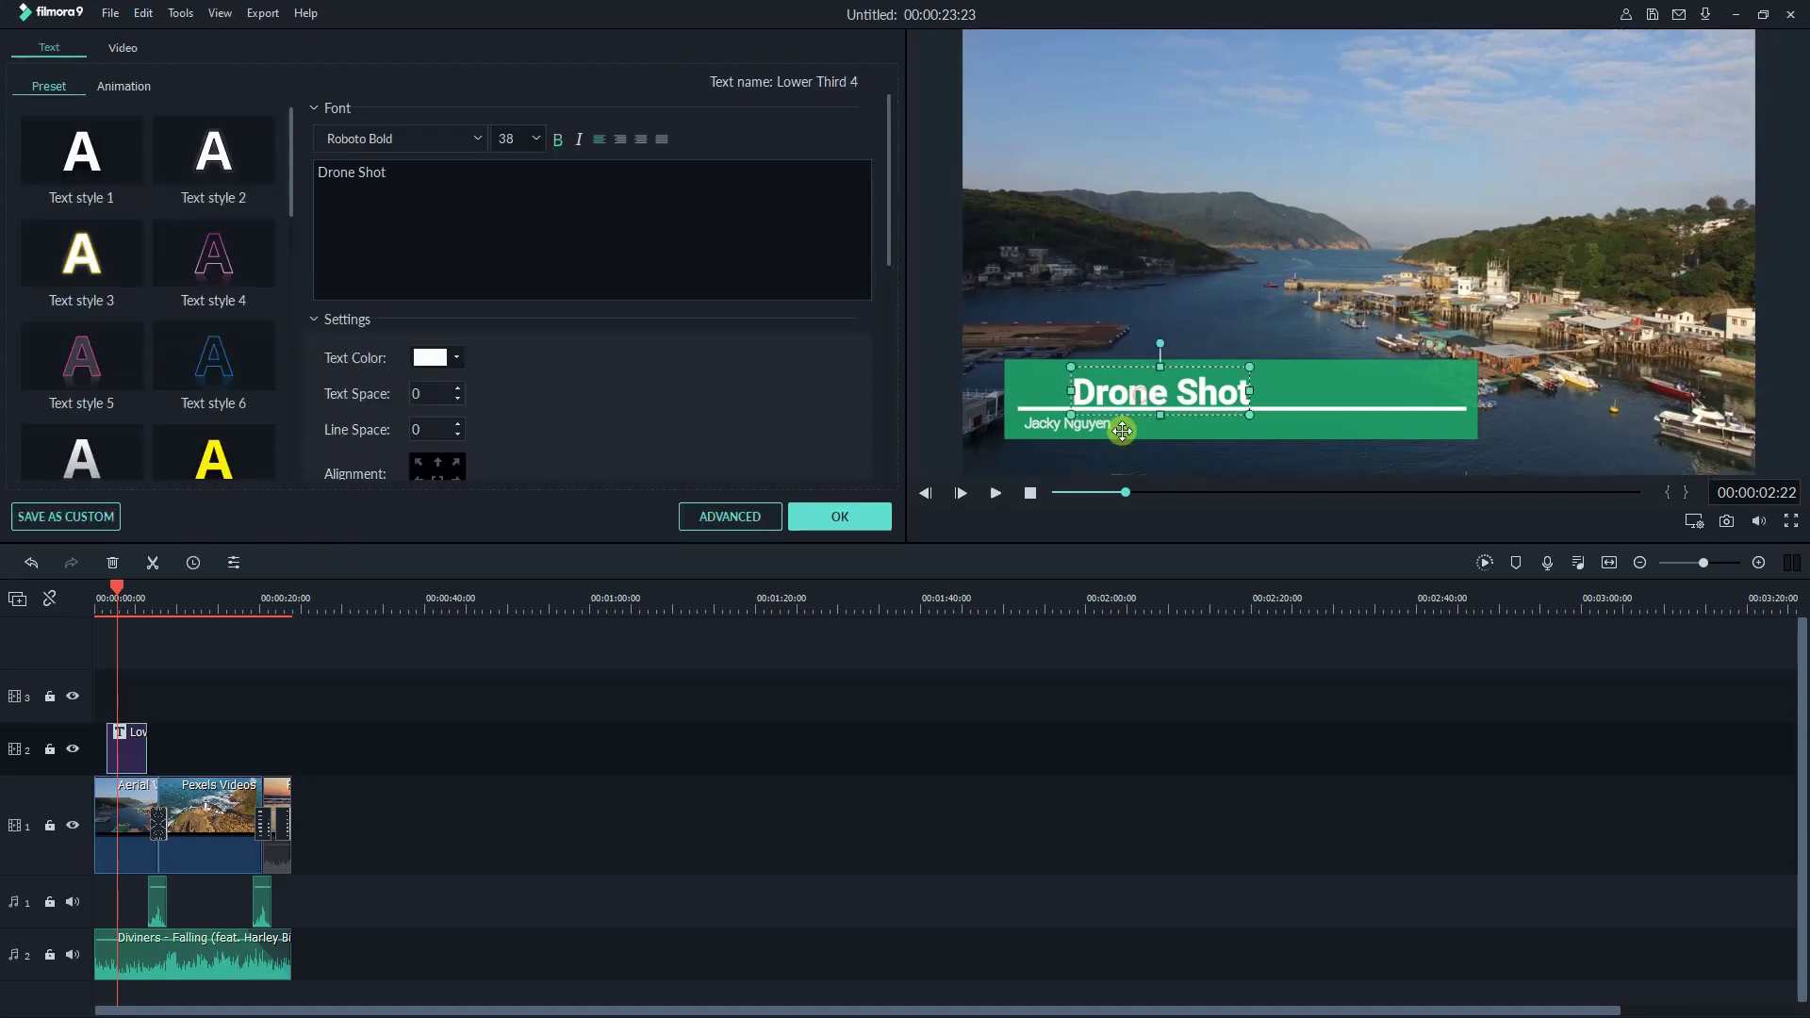
left_click(1065, 423)
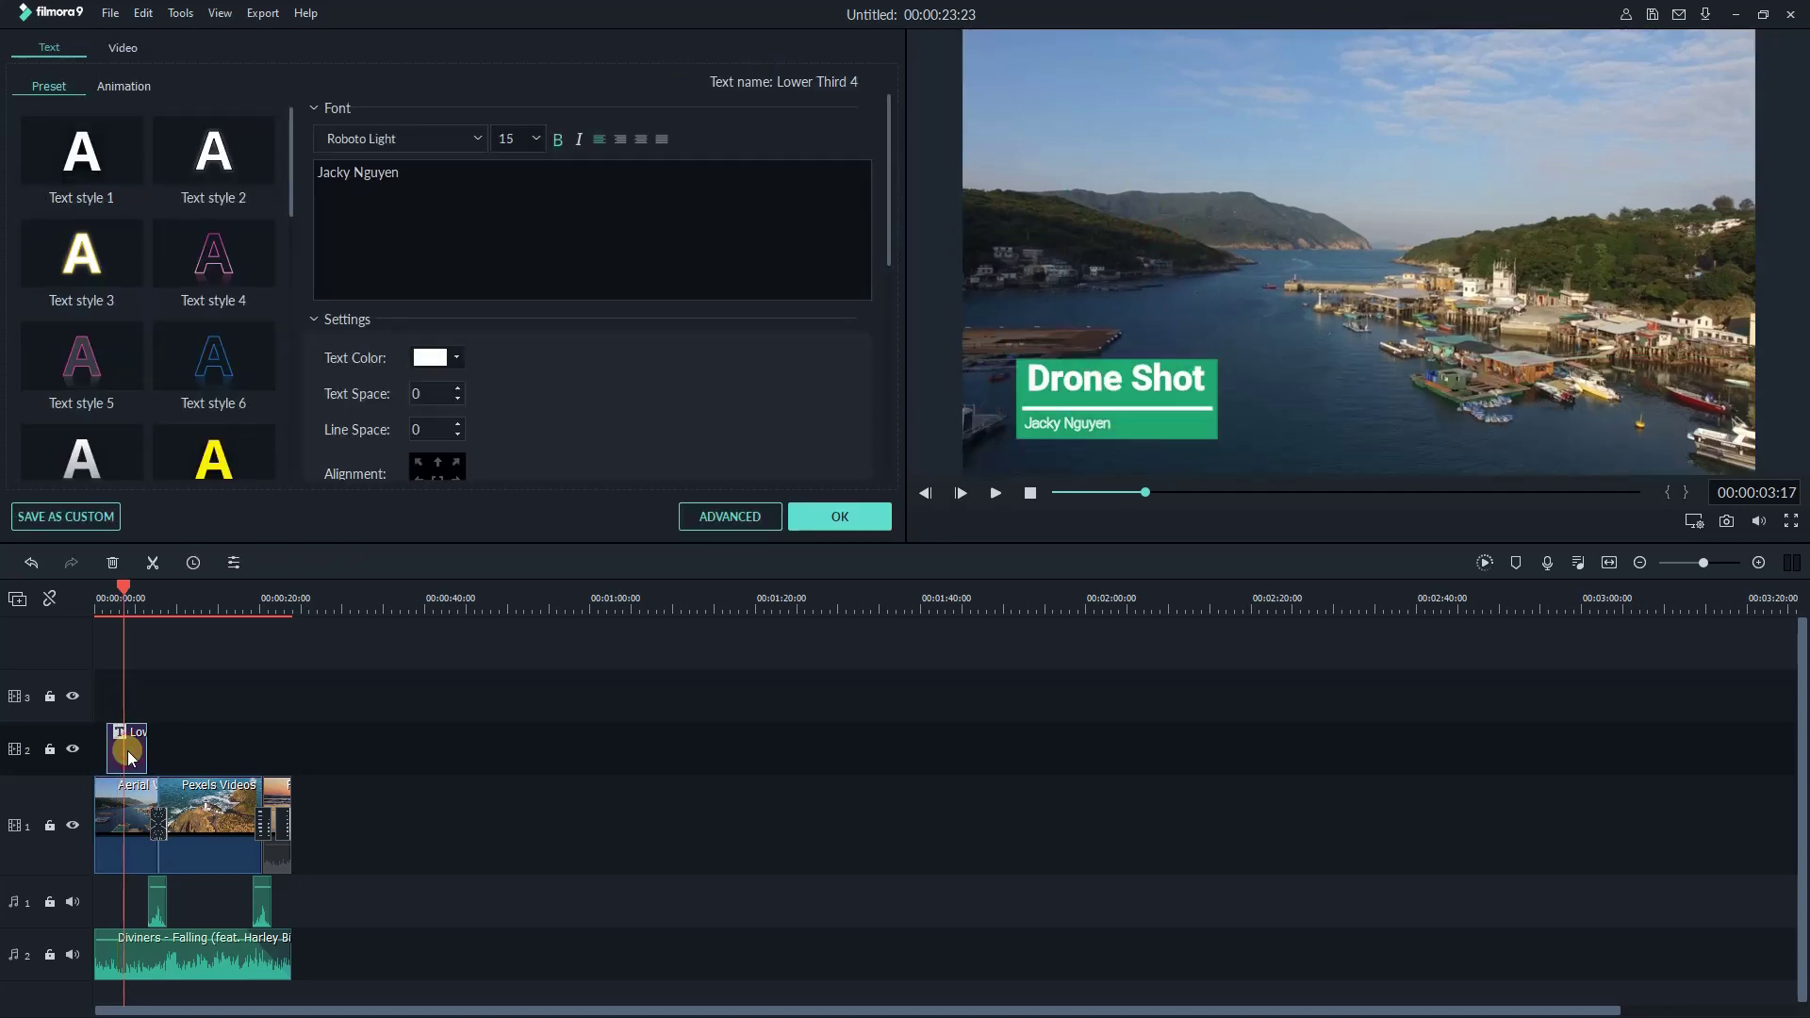
In Advanced Text Edit, delete the heading text and the green preset banner graphic.
left_click(722, 519)
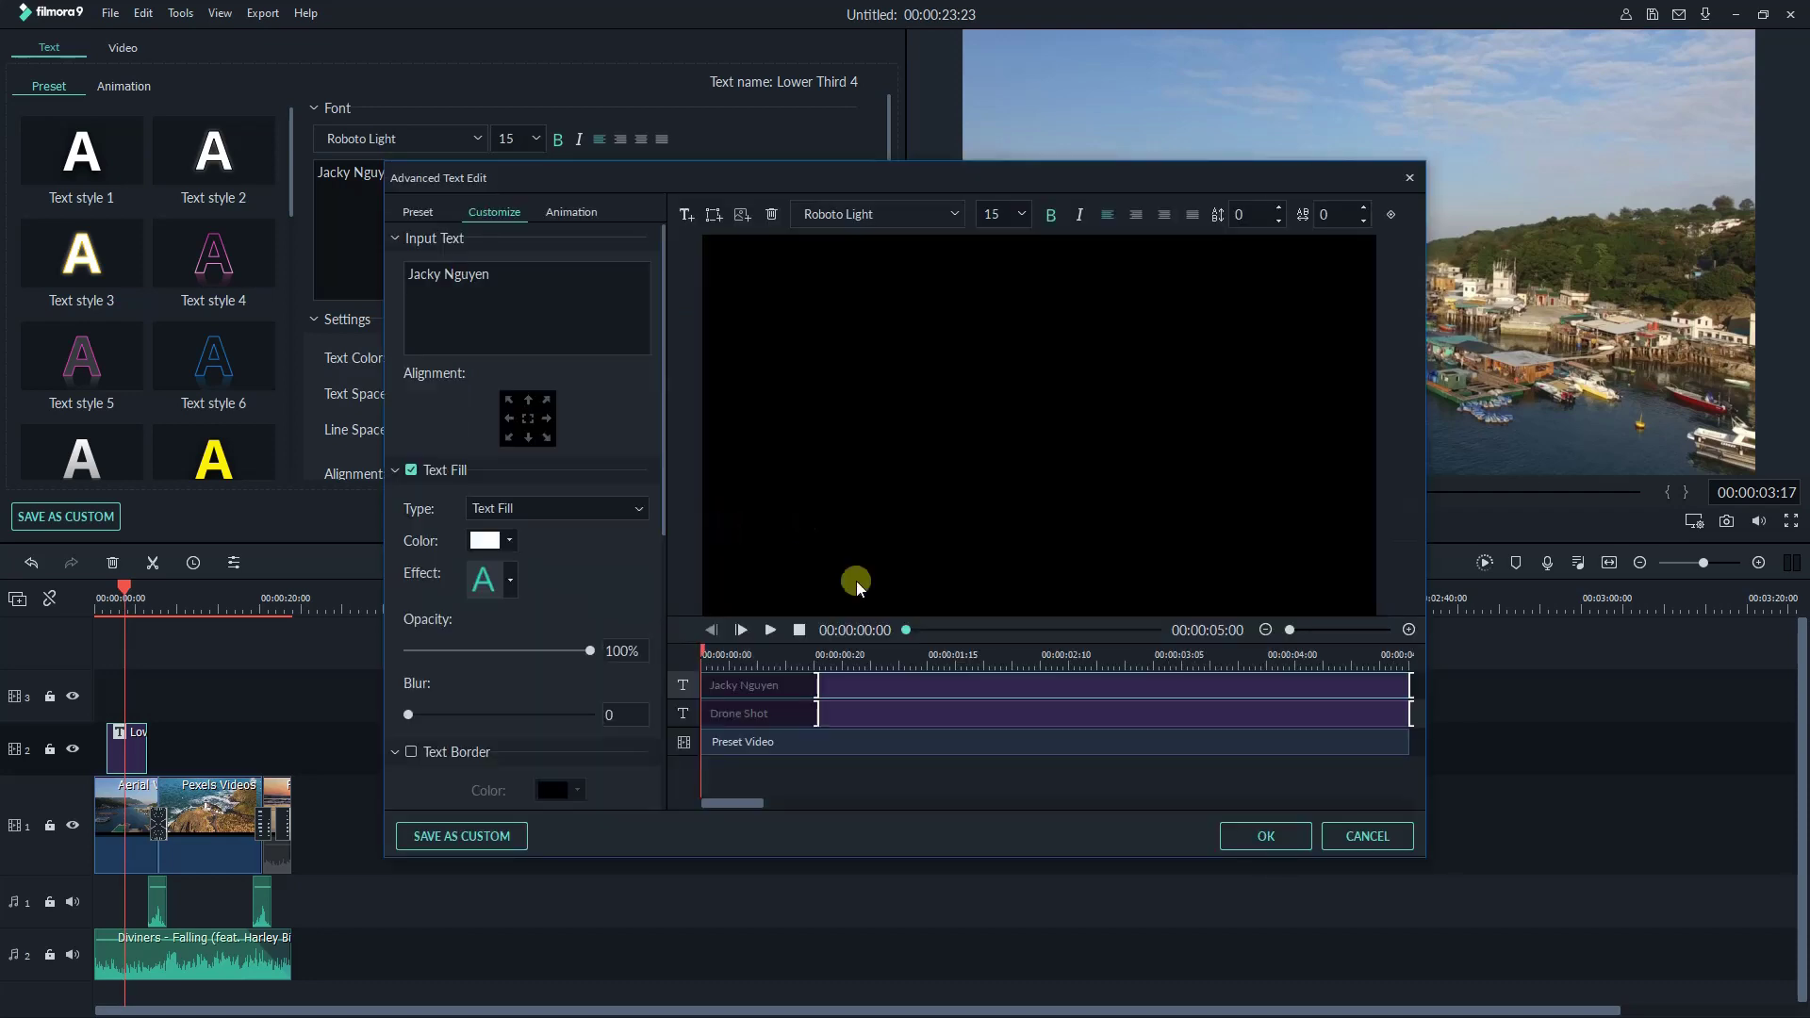
left_click(797, 657)
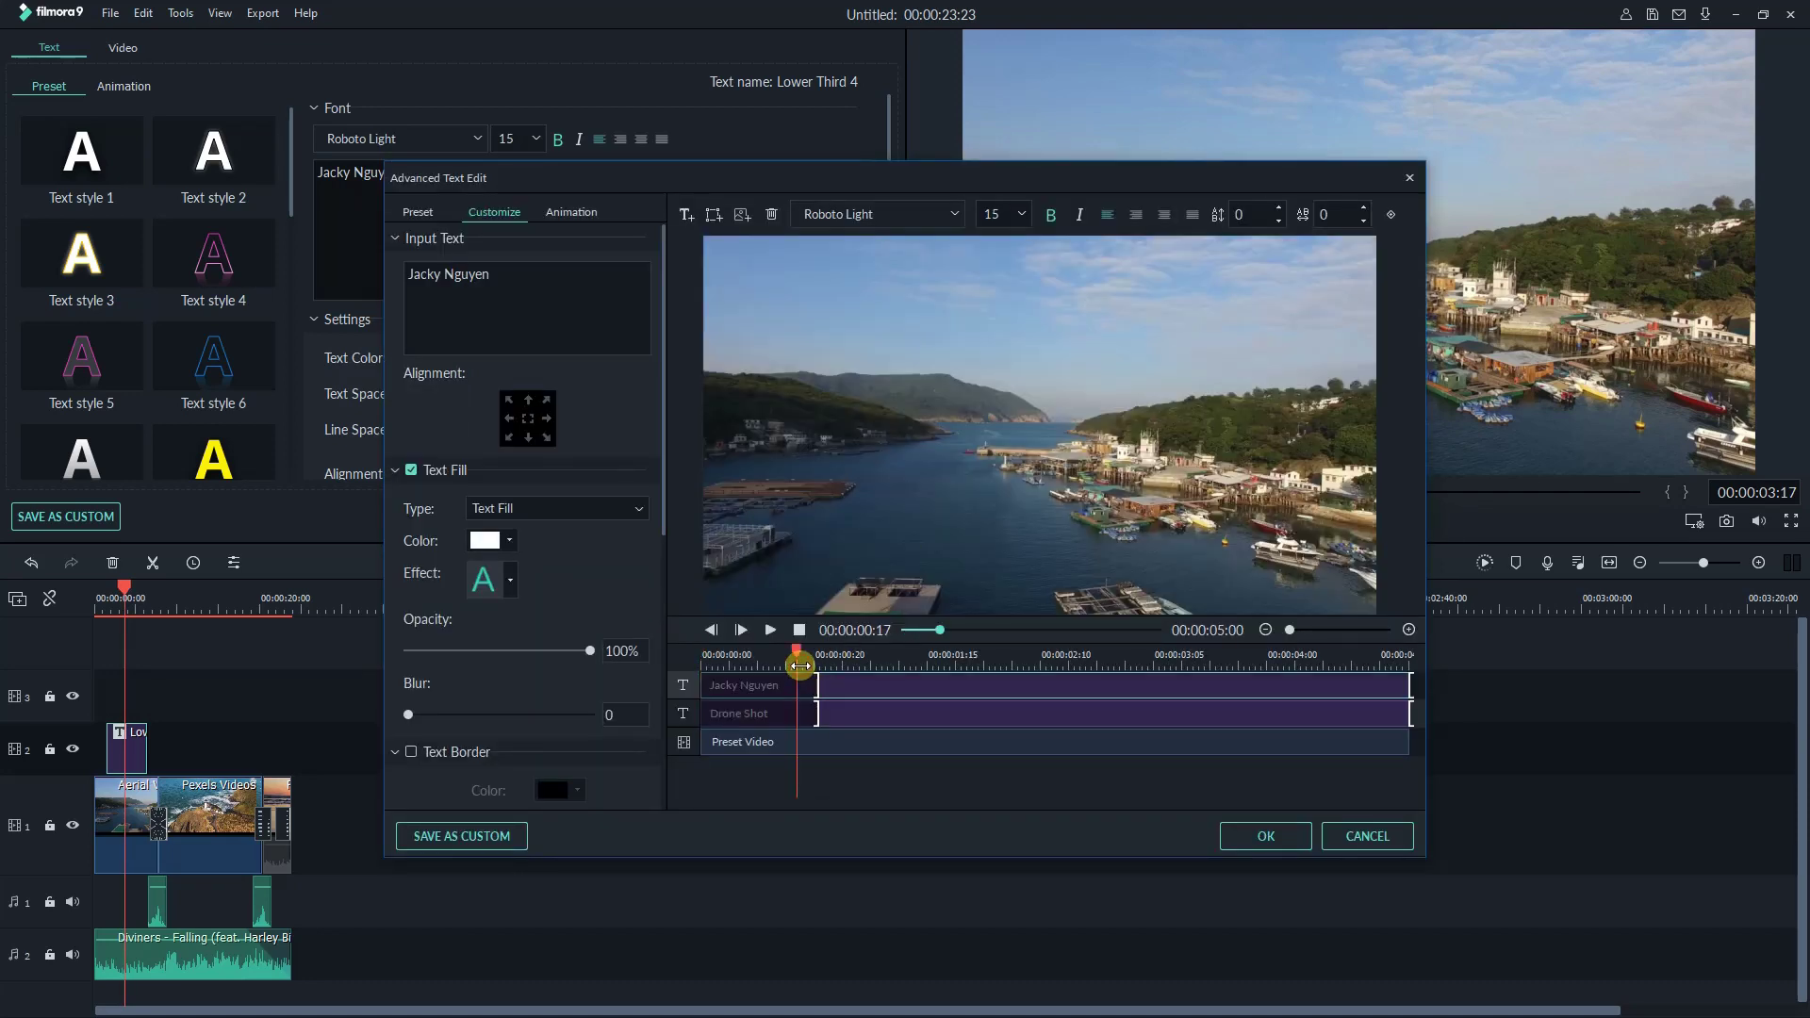
left_click(719, 665)
left_click(755, 743)
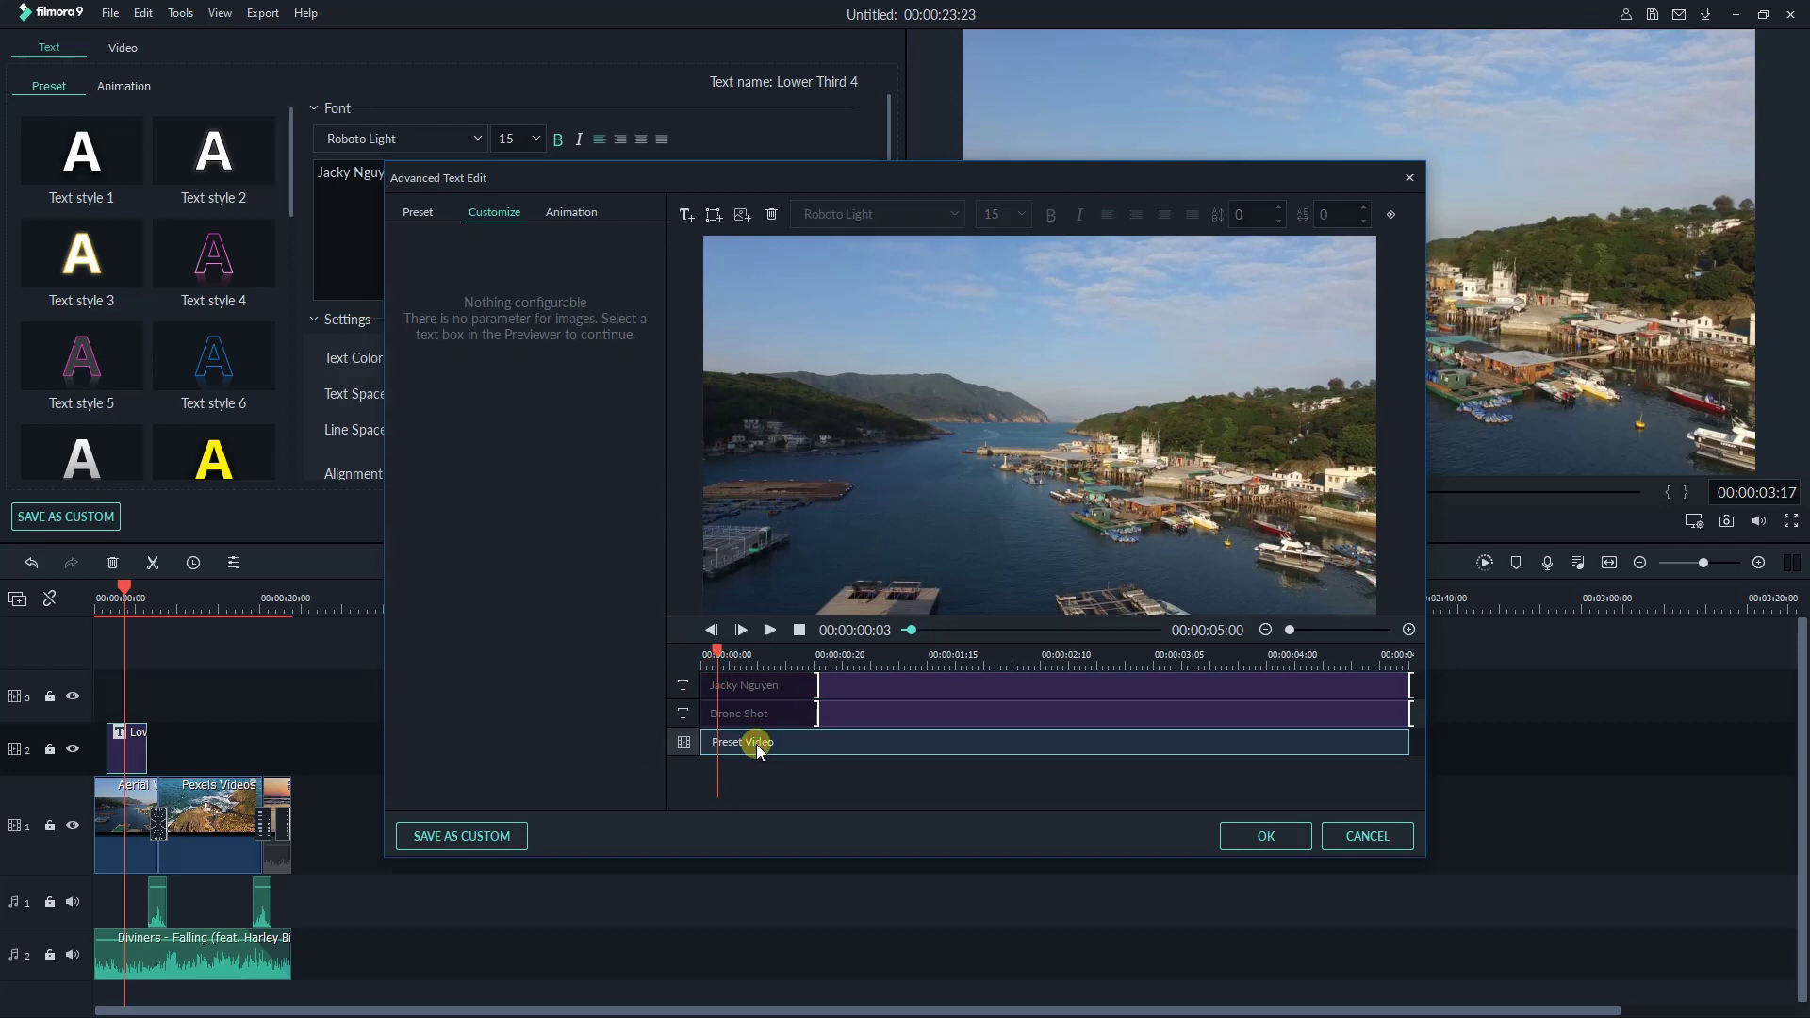
key("space")
left_click(966, 539)
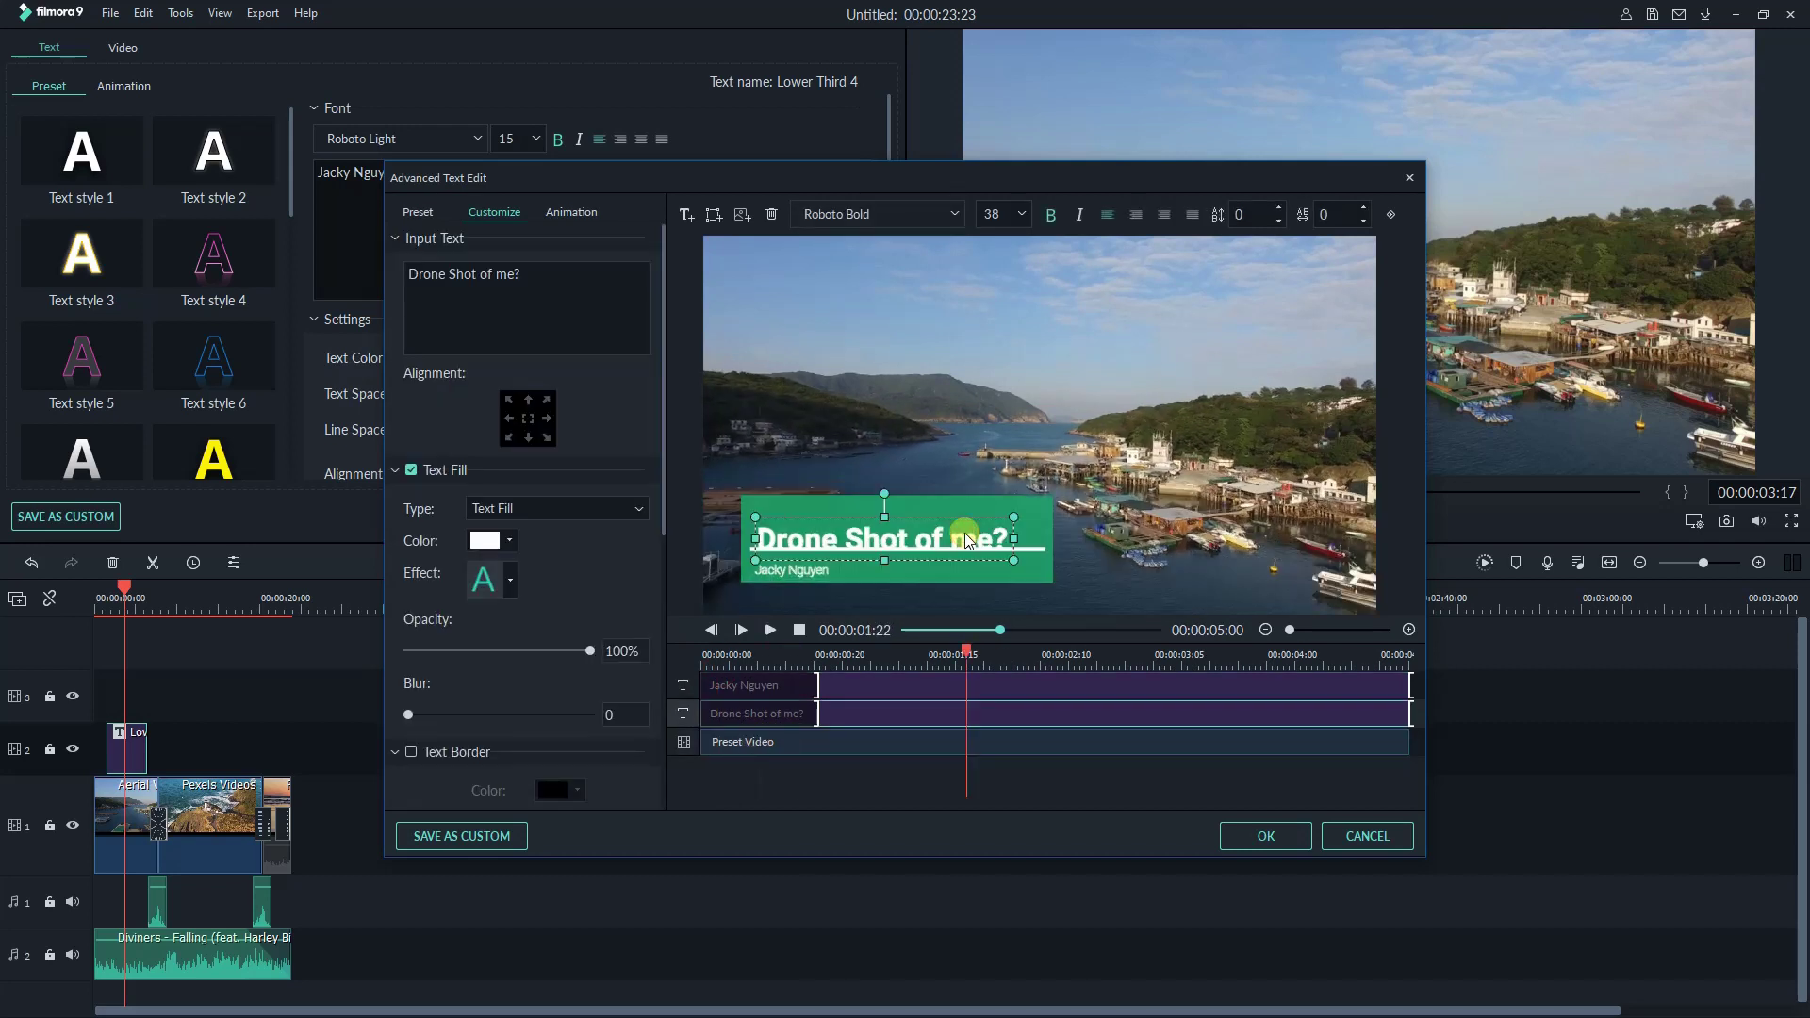
left_click(771, 214)
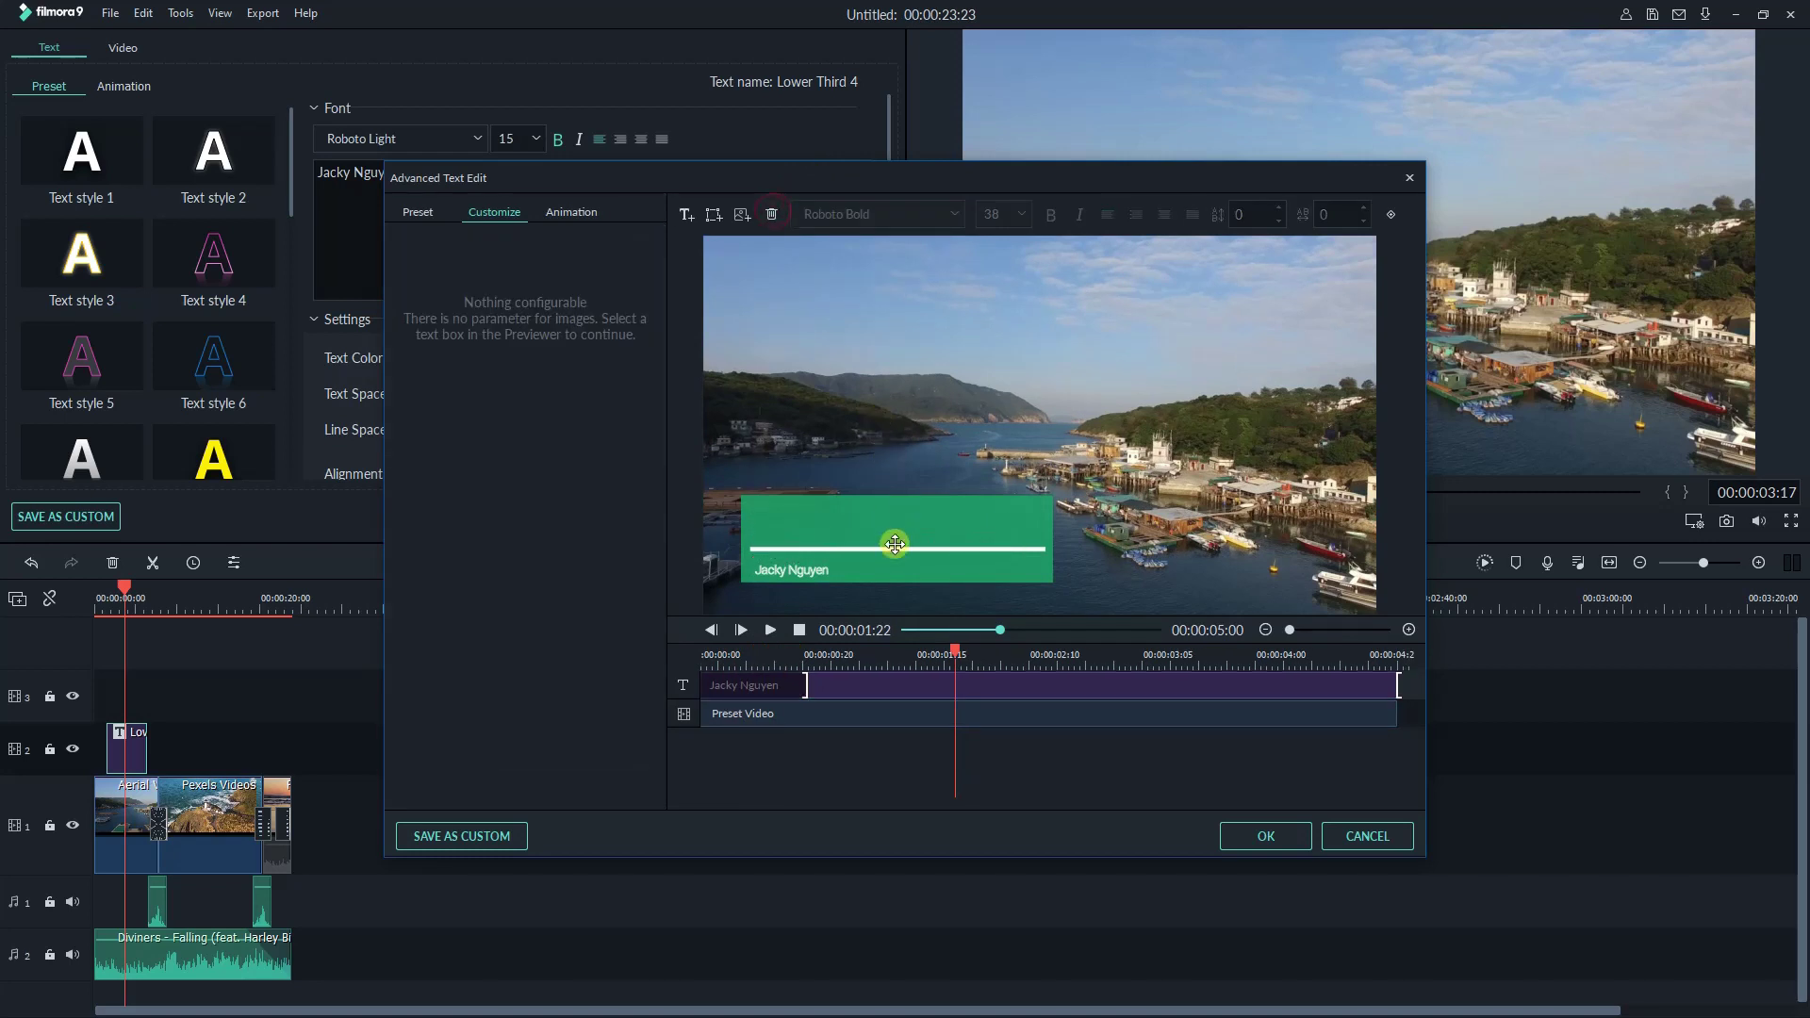
left_click(895, 544)
left_click(772, 215)
left_click(946, 507)
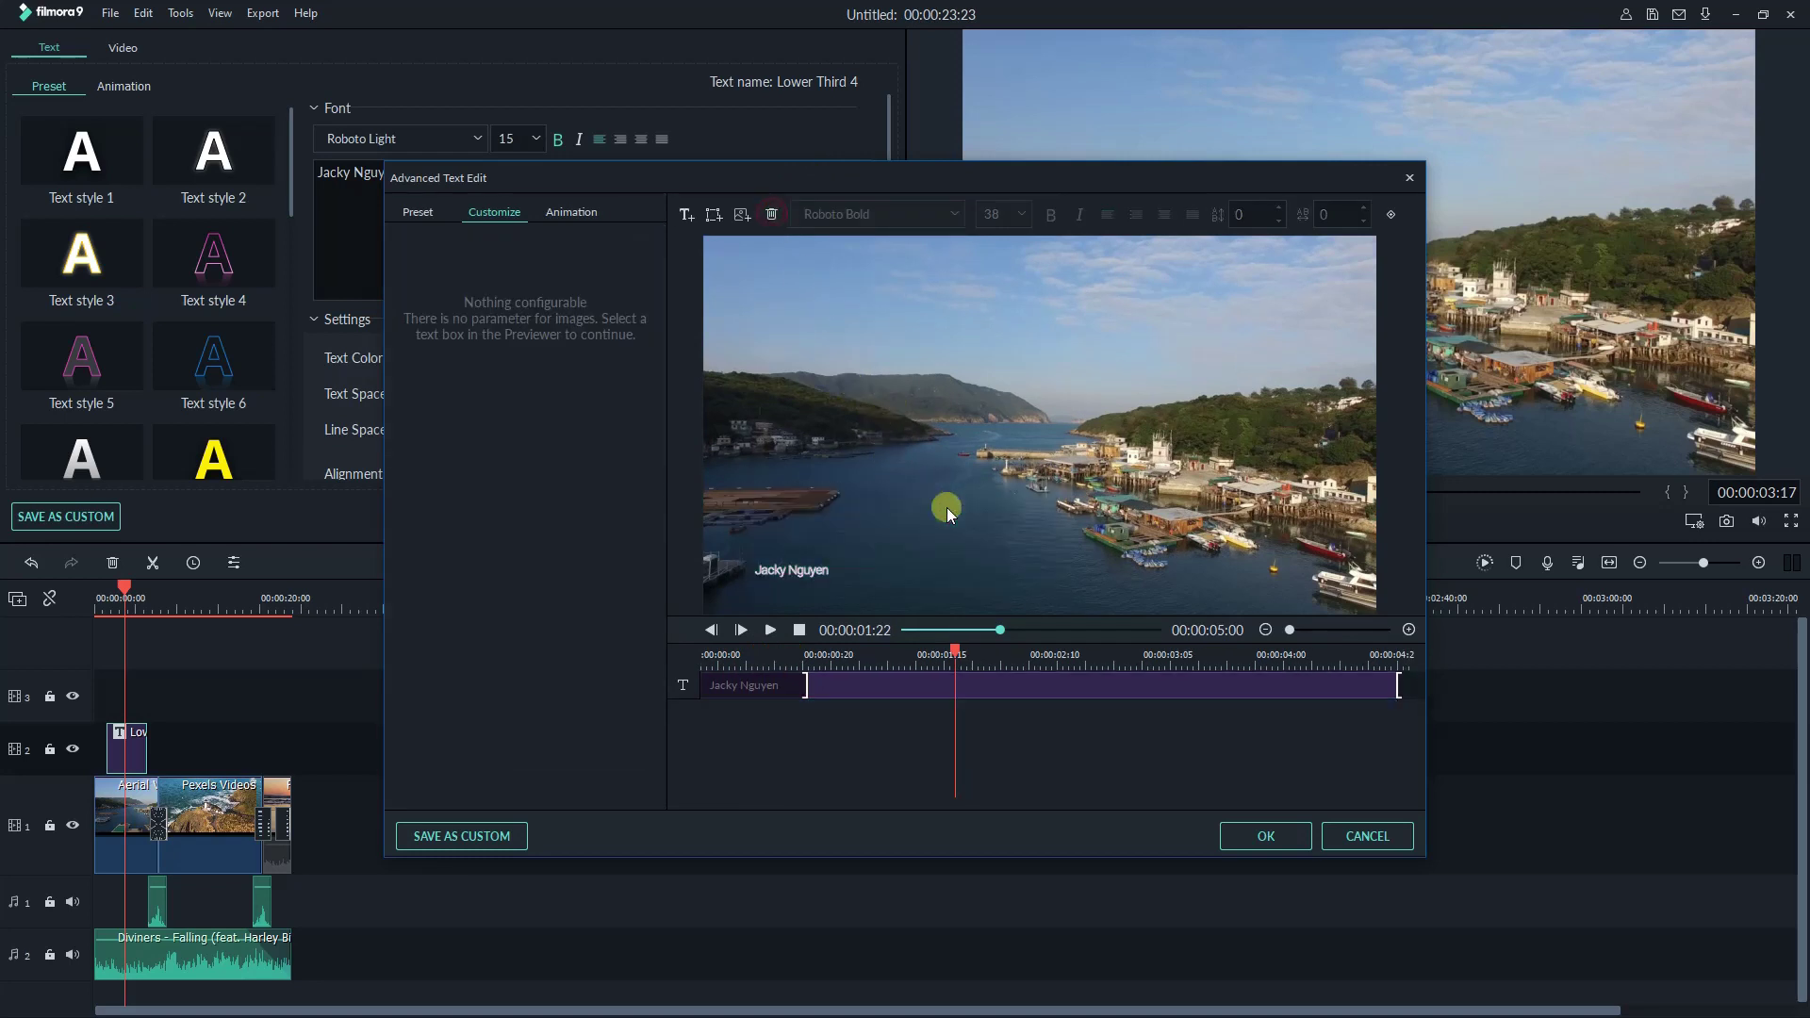
Enlarge the name text box and set the name to size 100 in Roboto Bold.
left_click(826, 571)
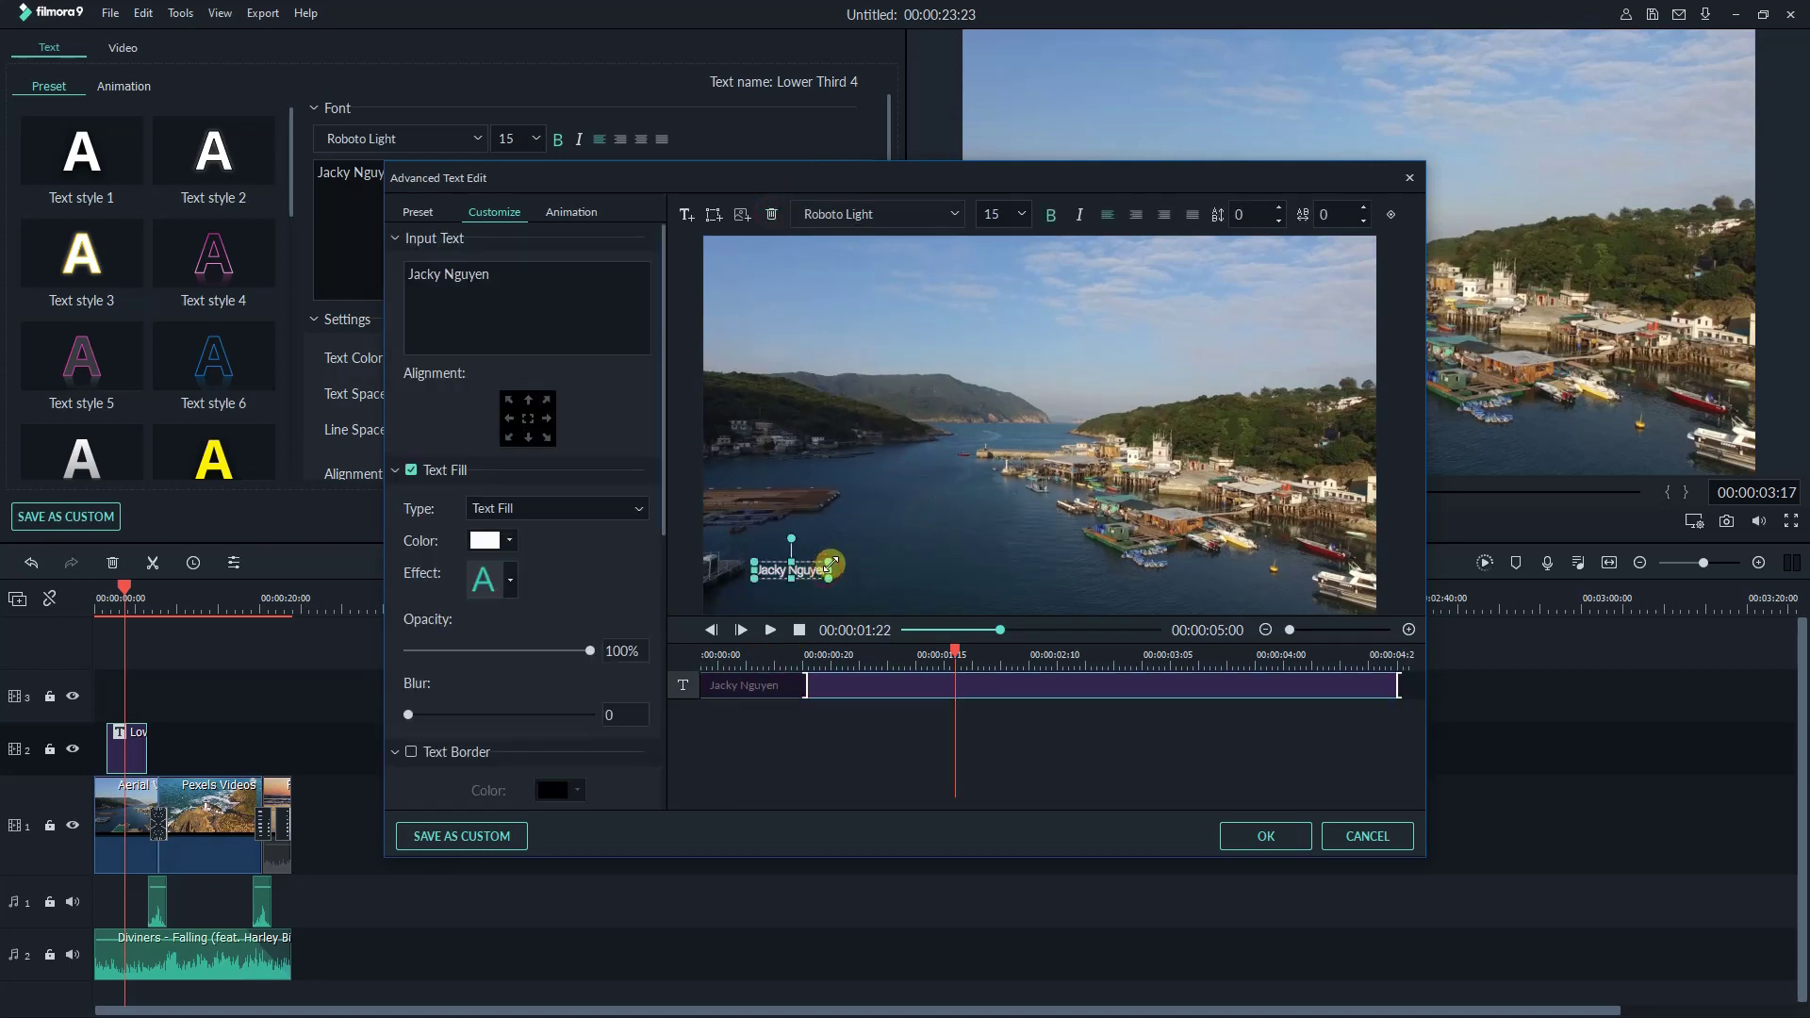
left_click_drag(829, 562, 914, 507)
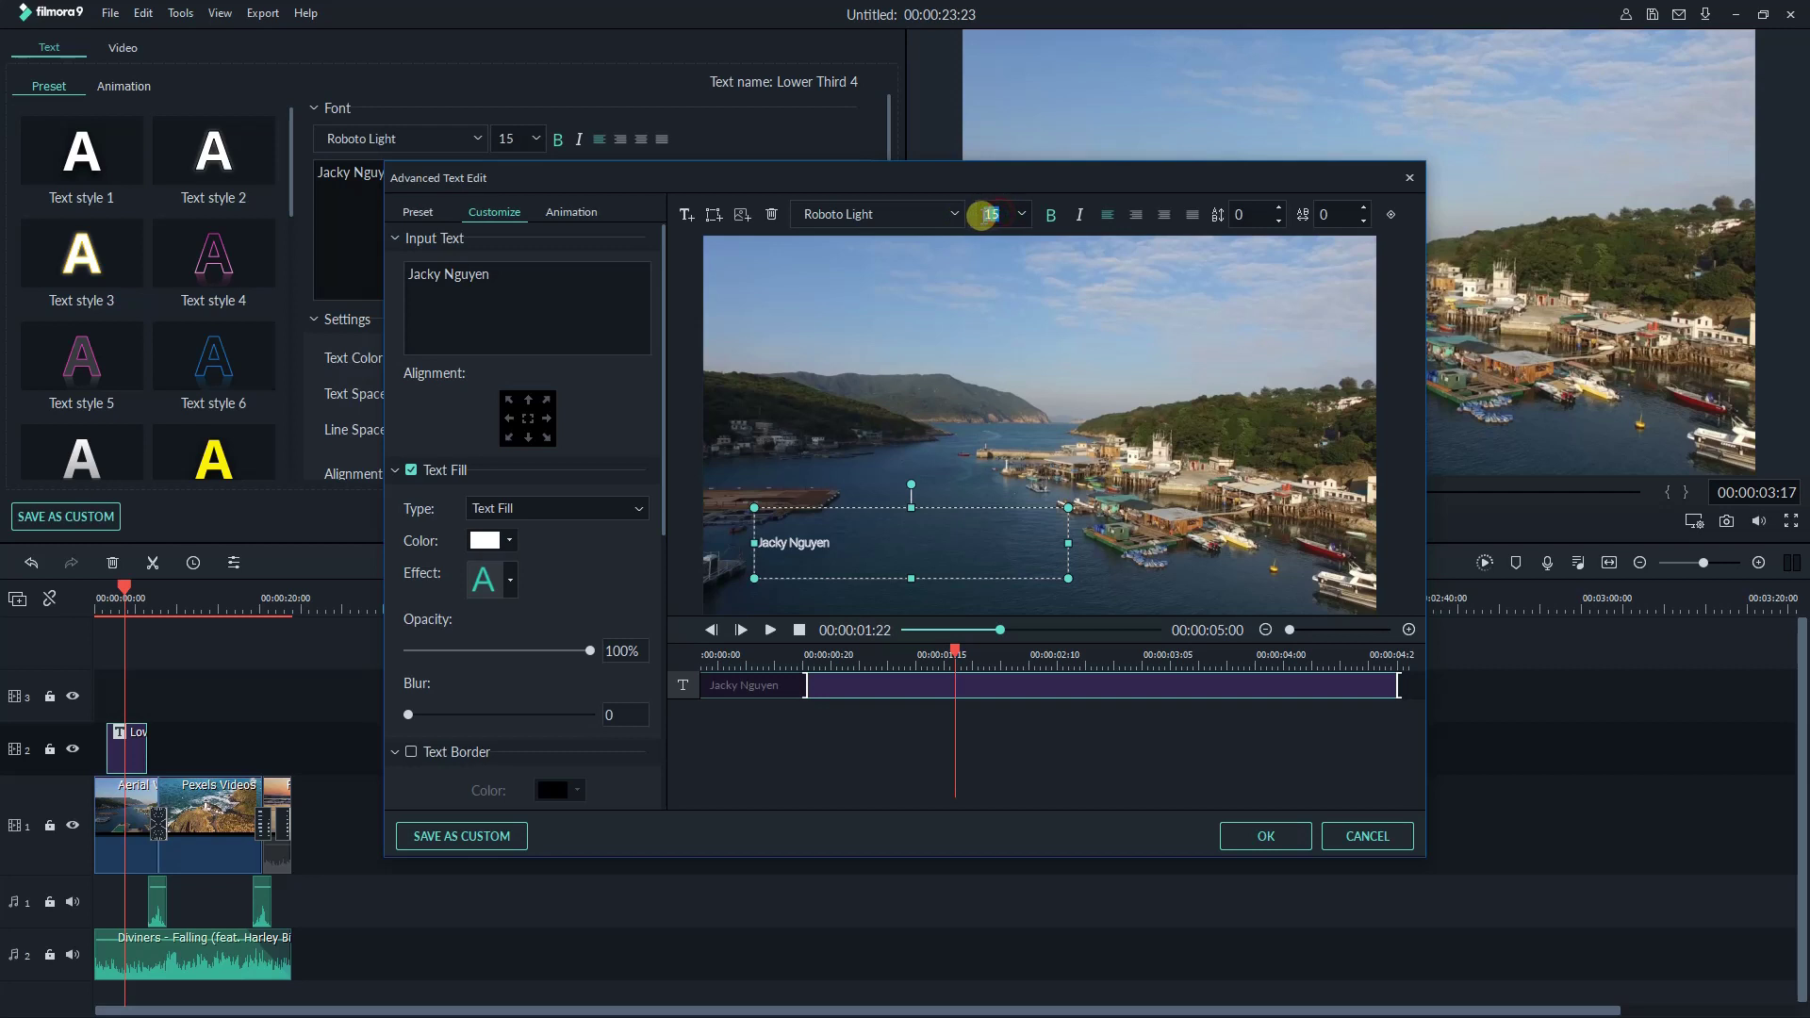
type("100")
key("Return")
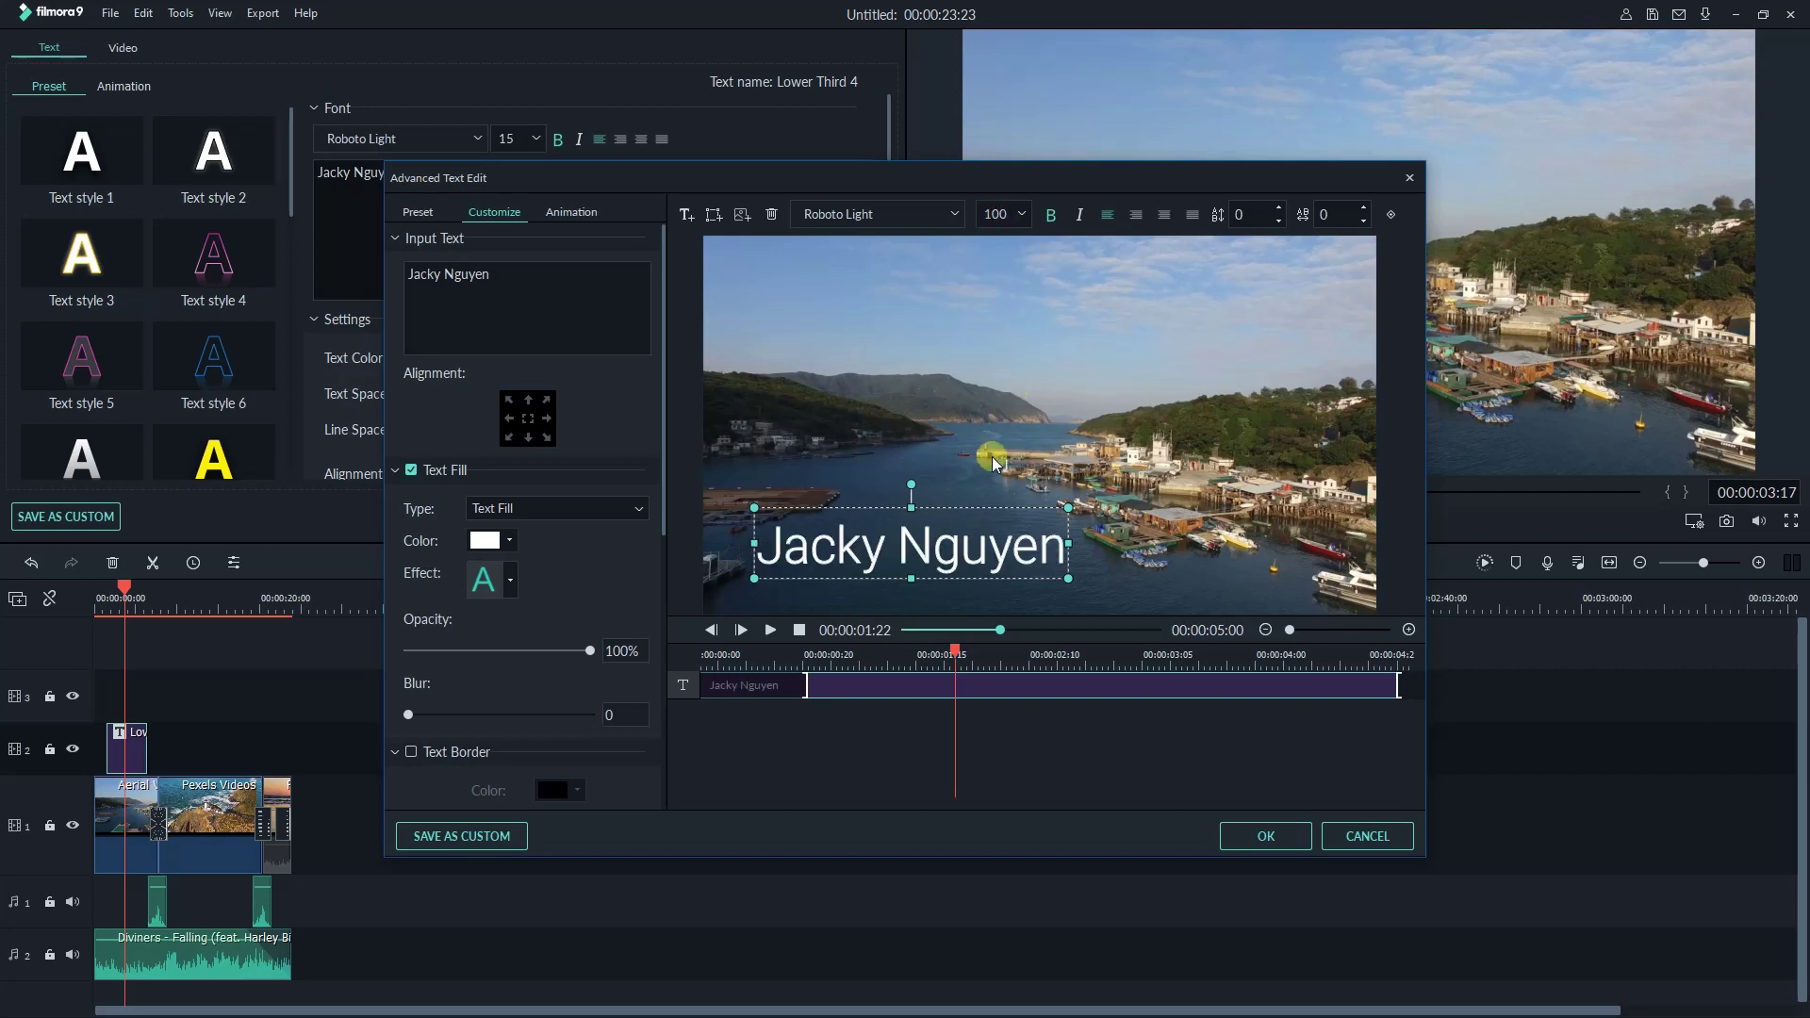
left_click(953, 215)
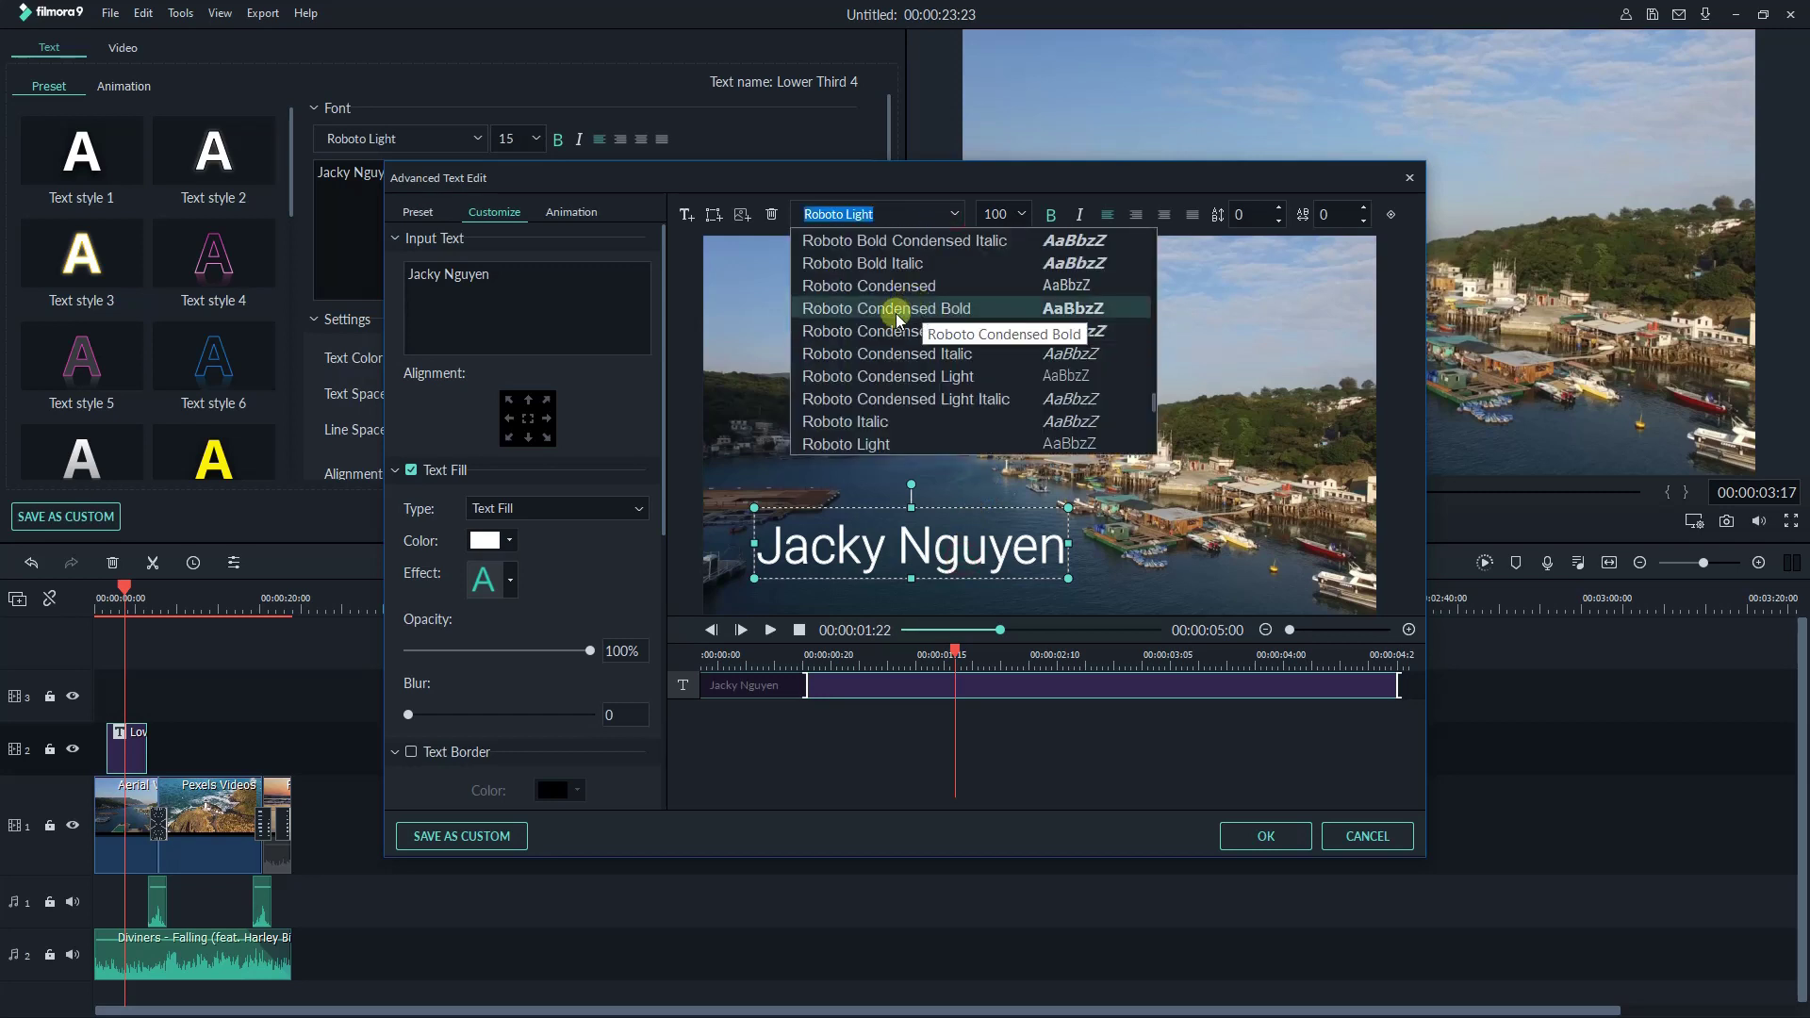
scroll(904, 297, "up", 1)
left_click(877, 265)
left_click(970, 480)
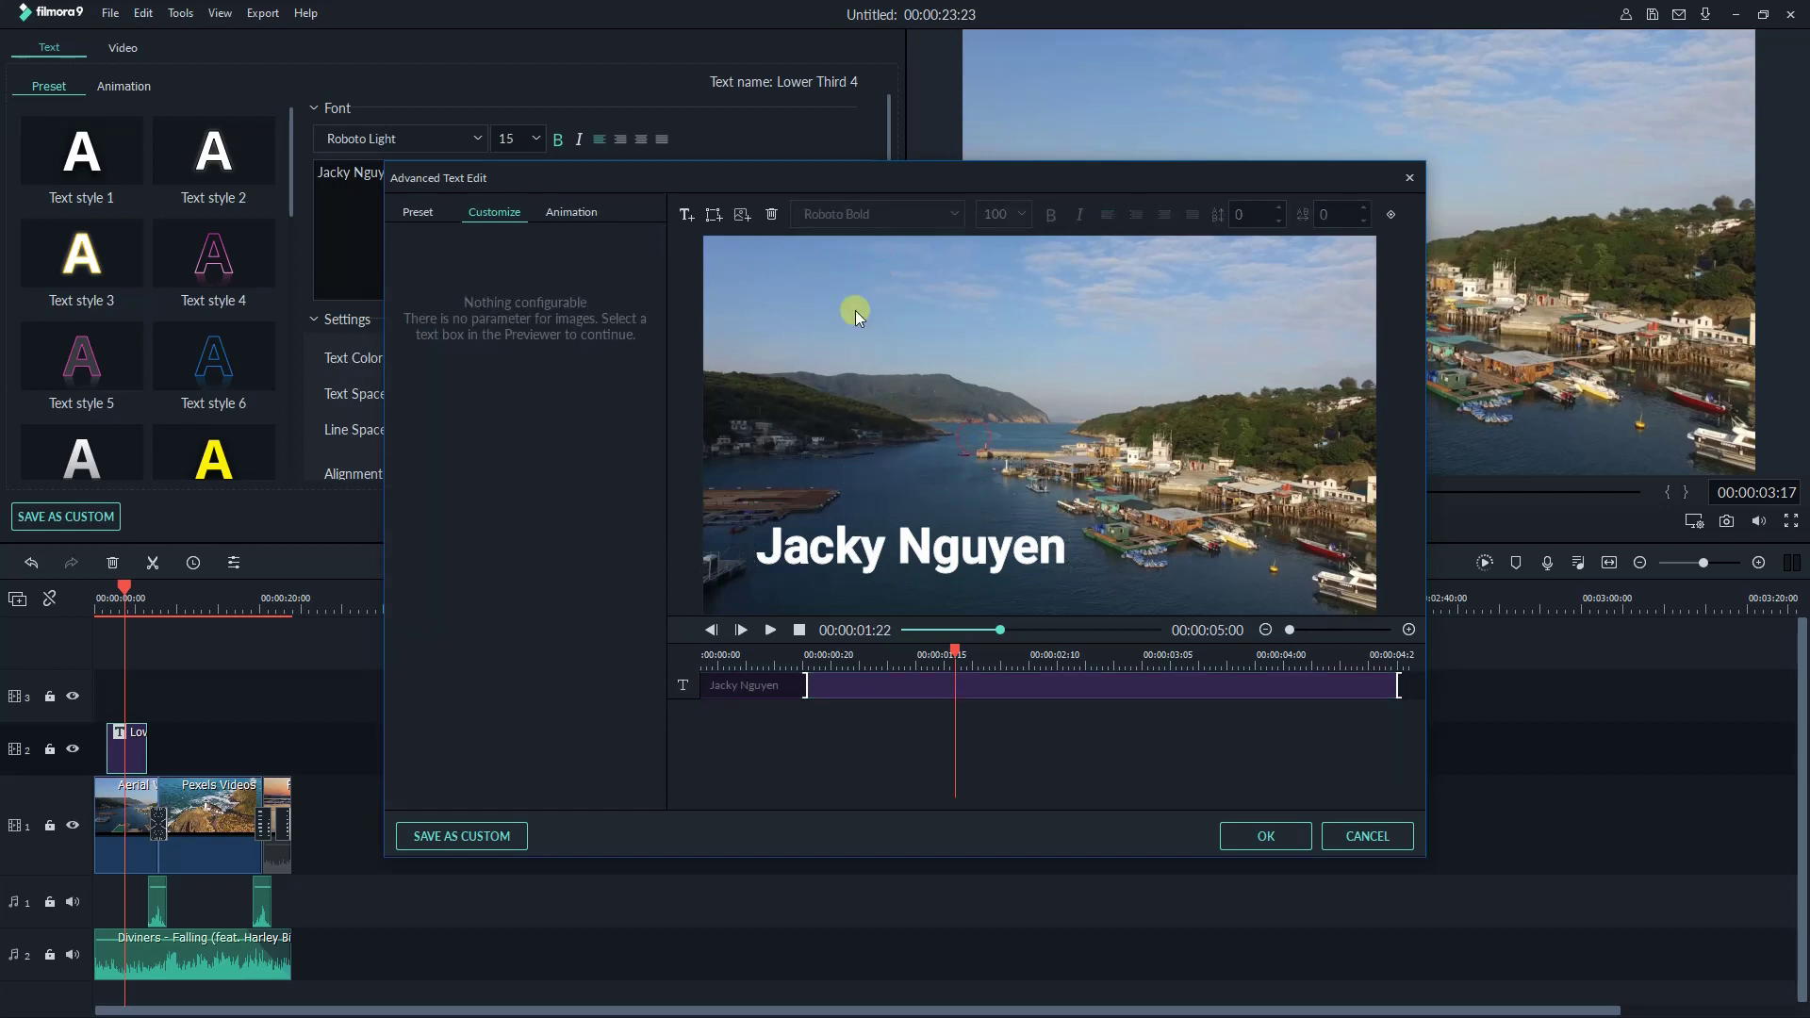
Add a rounded rectangle shape and give it a light-blue fill from the full colour picker.
left_click(713, 215)
left_click(765, 339)
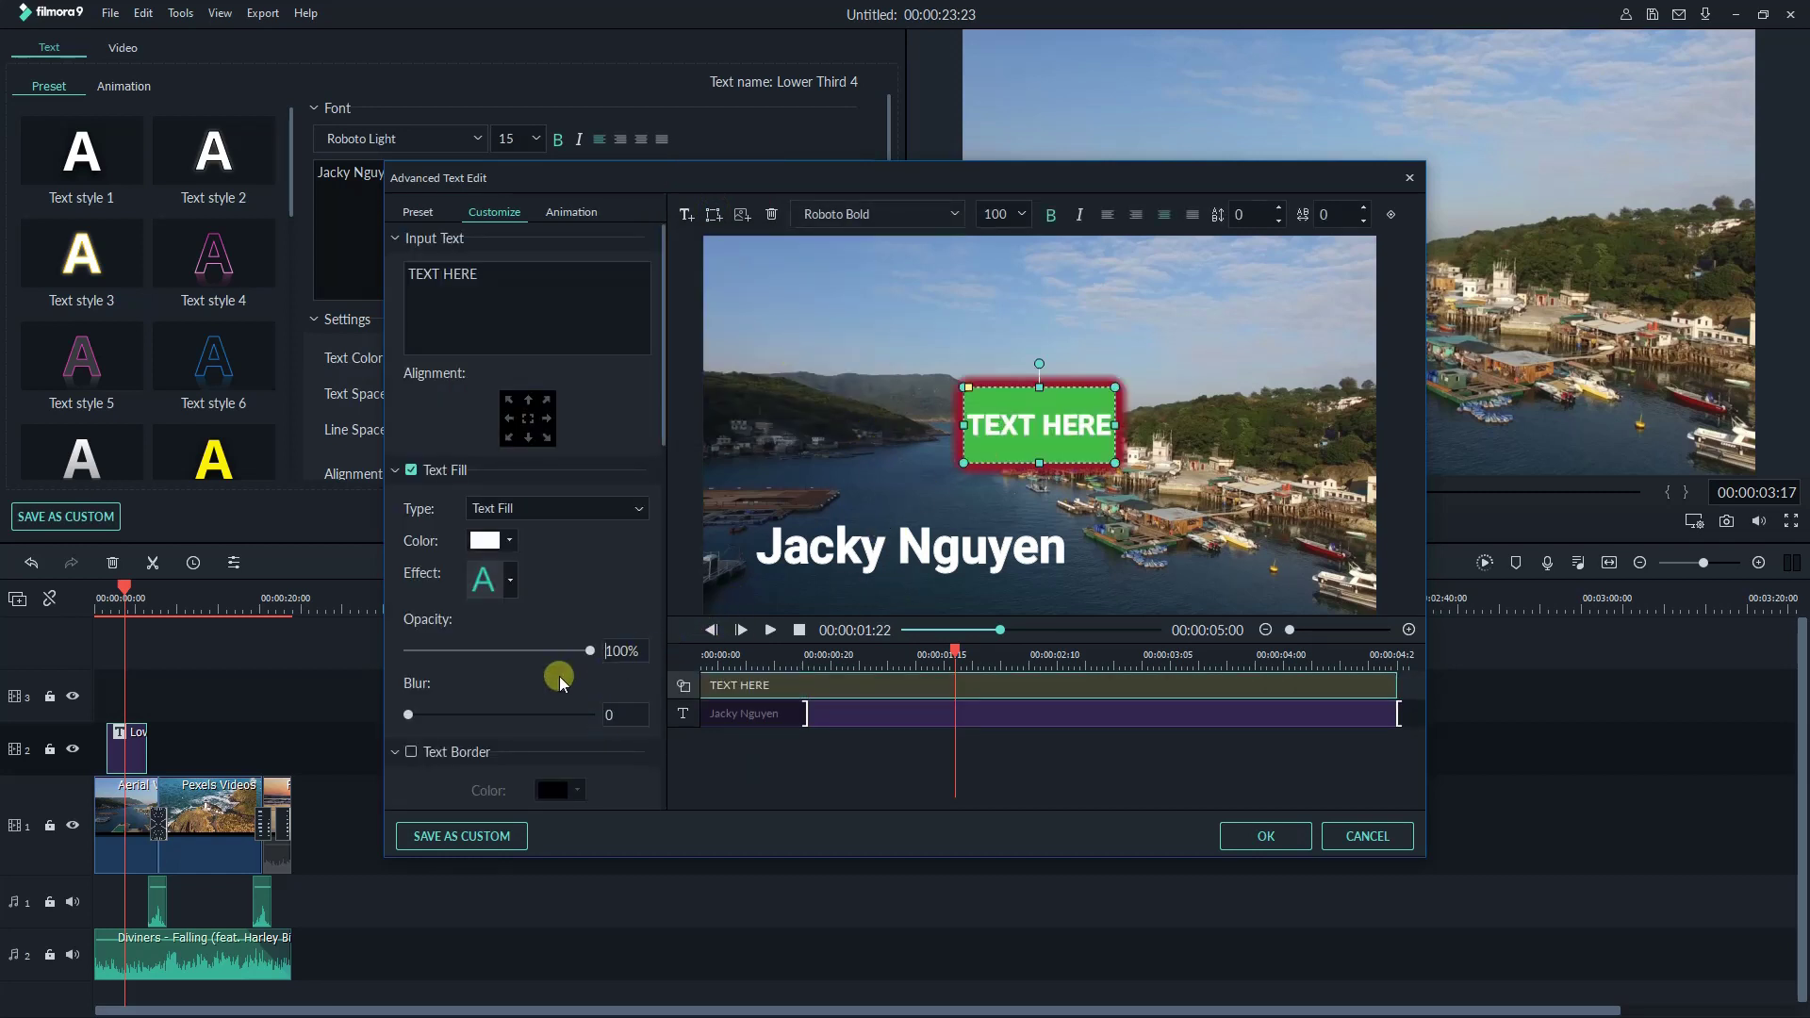
scroll(558, 676, "down", 6)
scroll(546, 660, "down", 5)
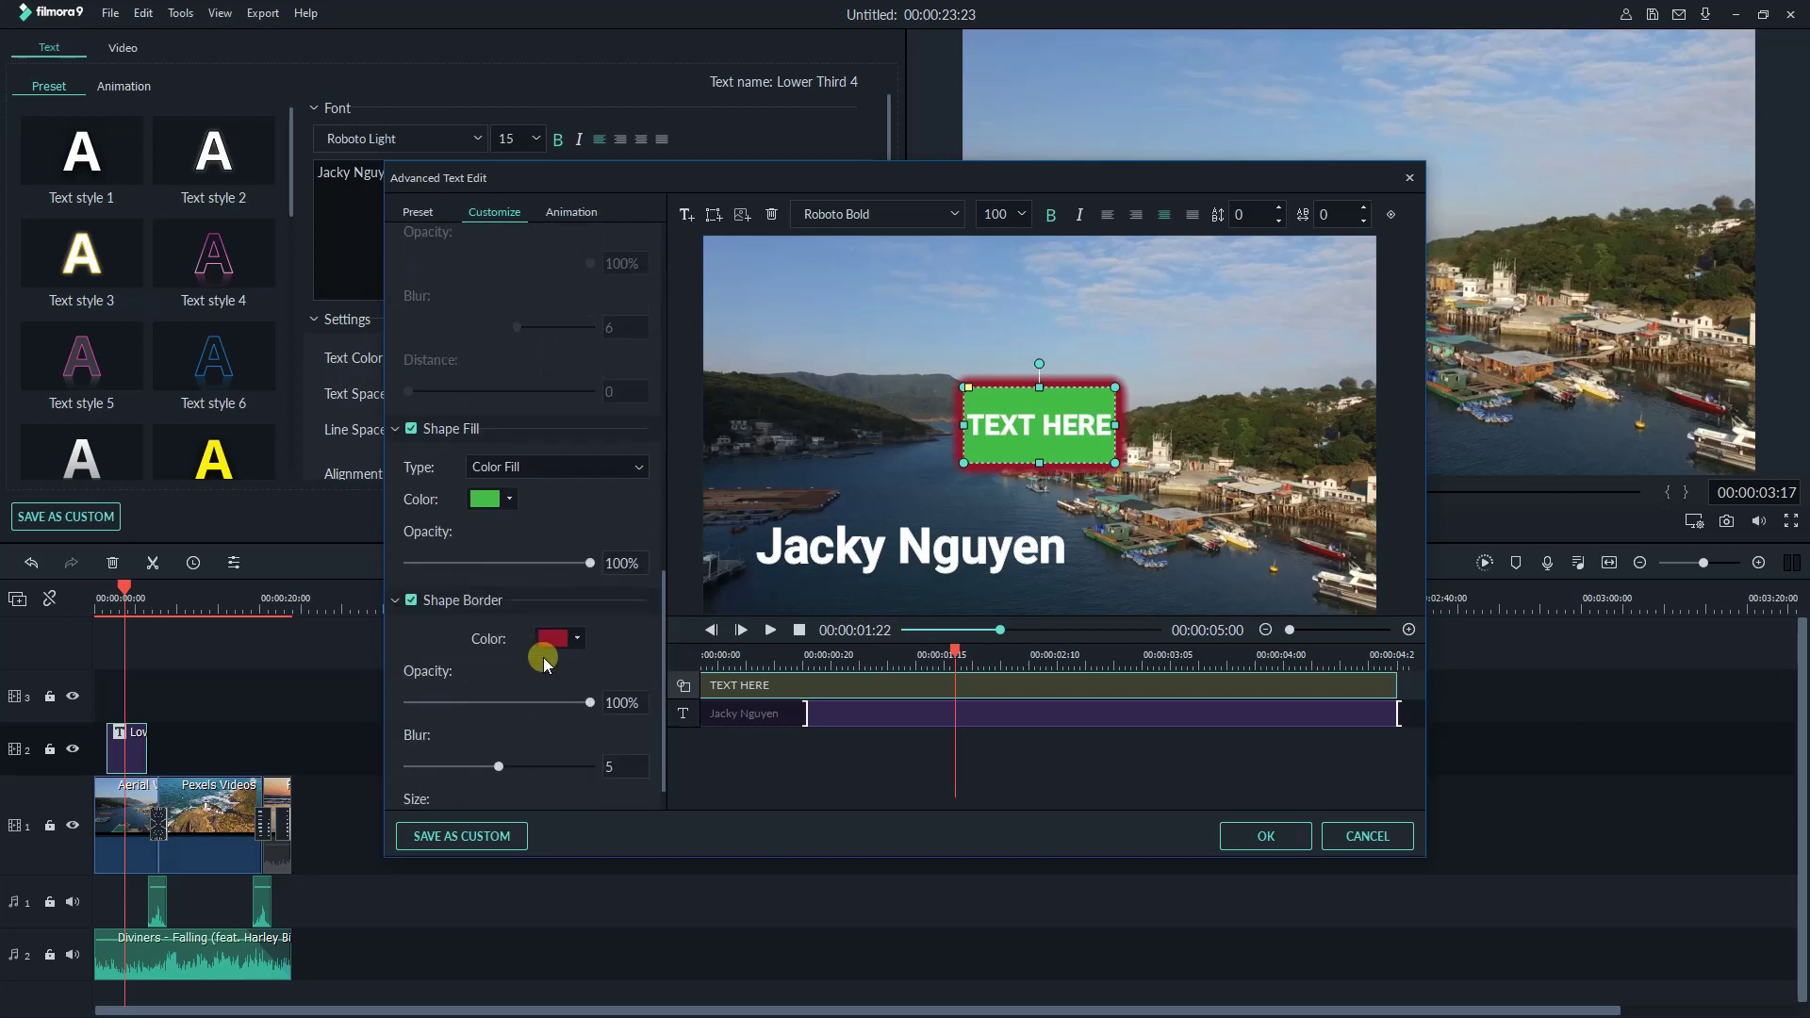
left_click(509, 461)
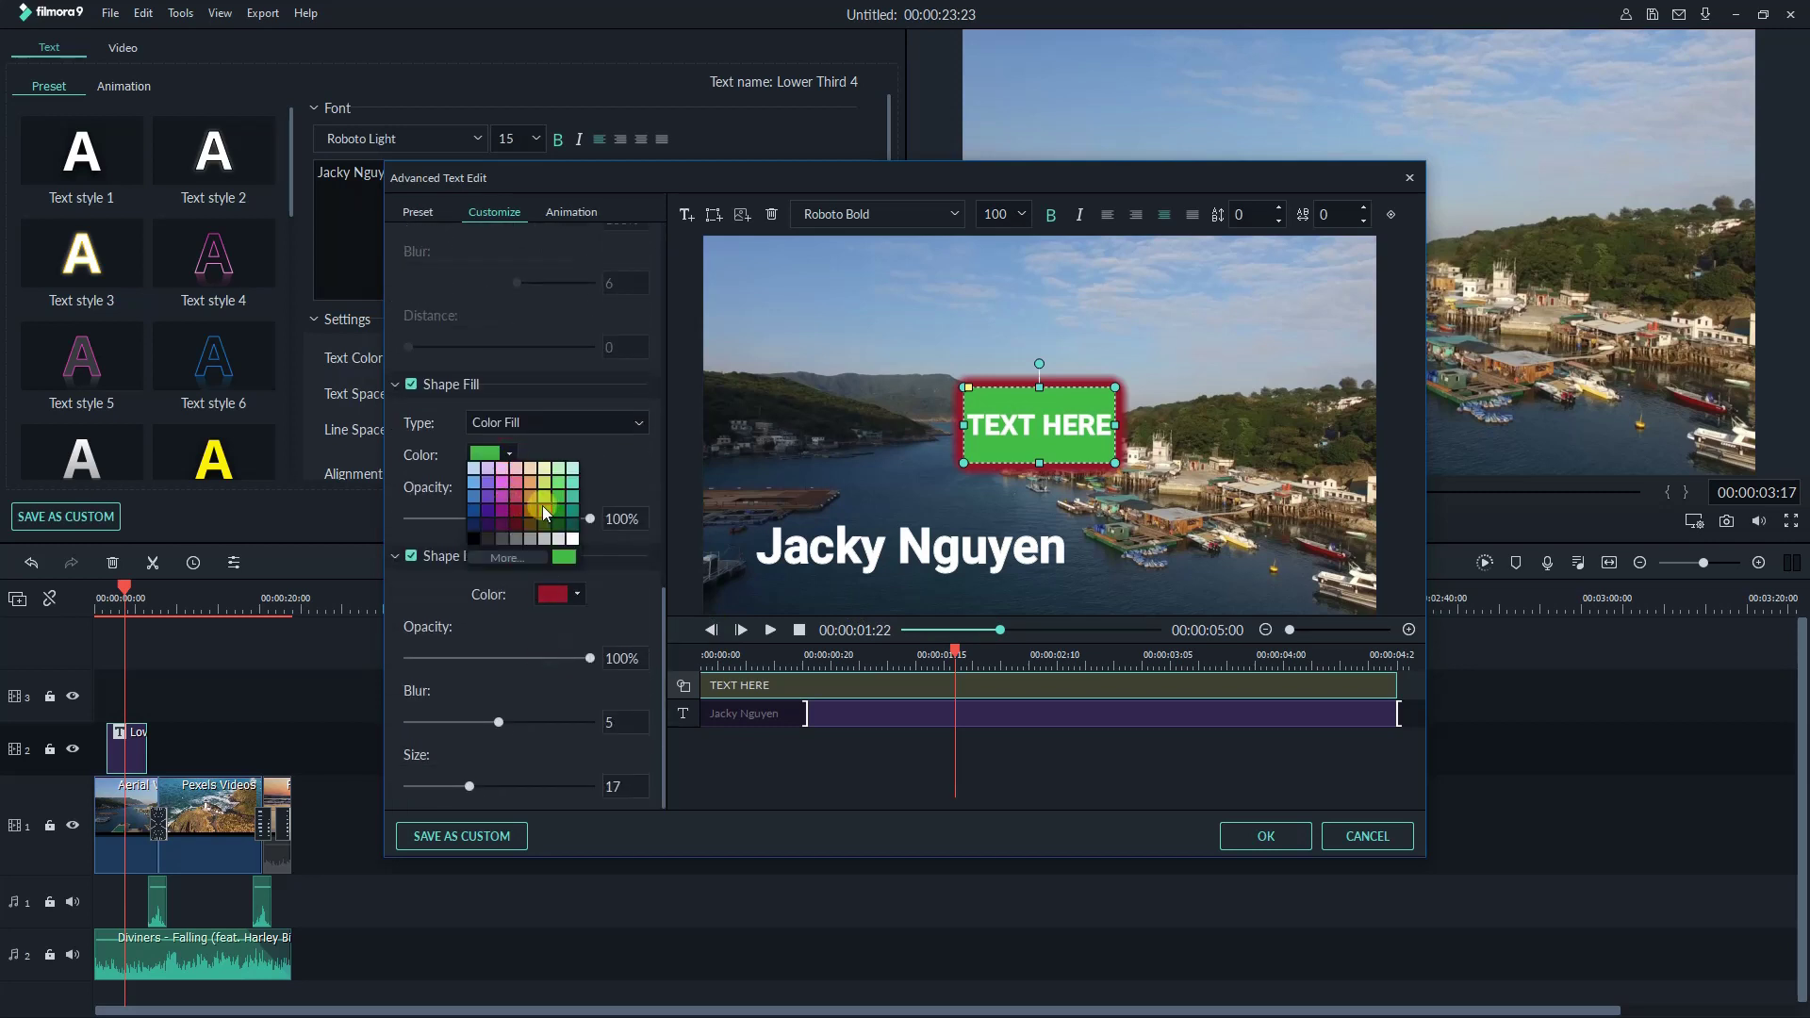
left_click(541, 505)
left_click(510, 455)
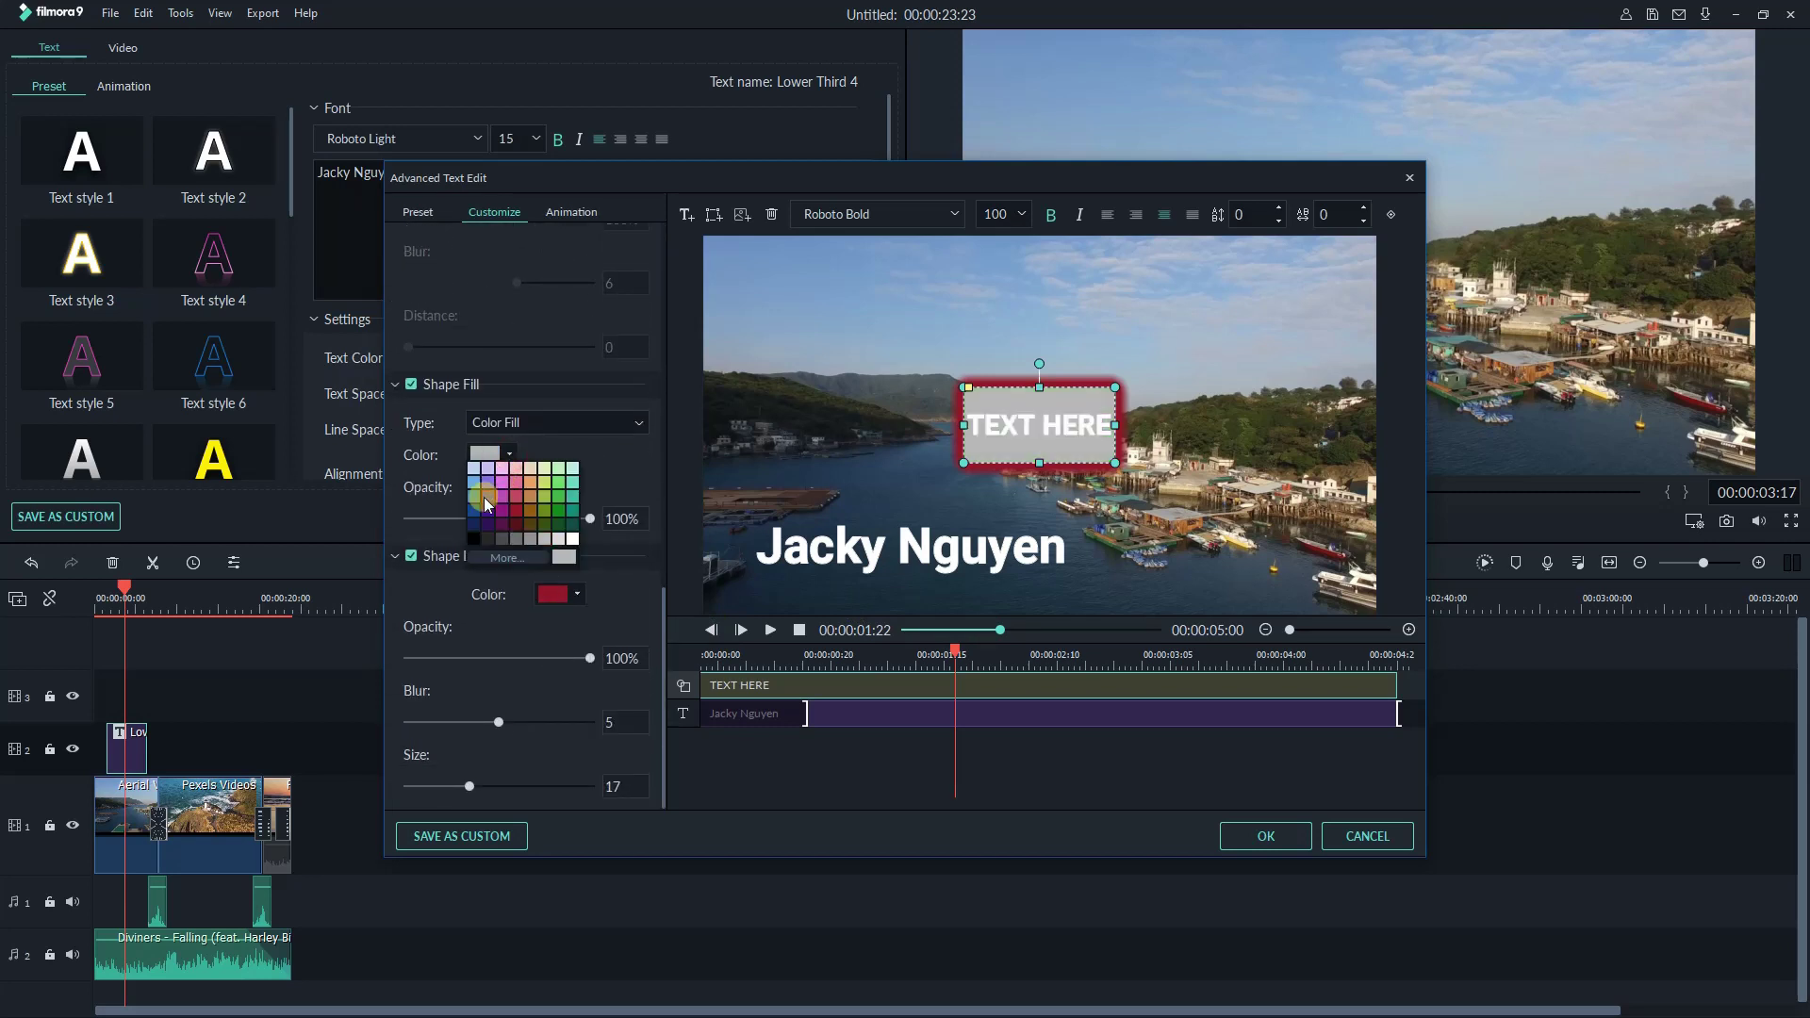
left_click(501, 558)
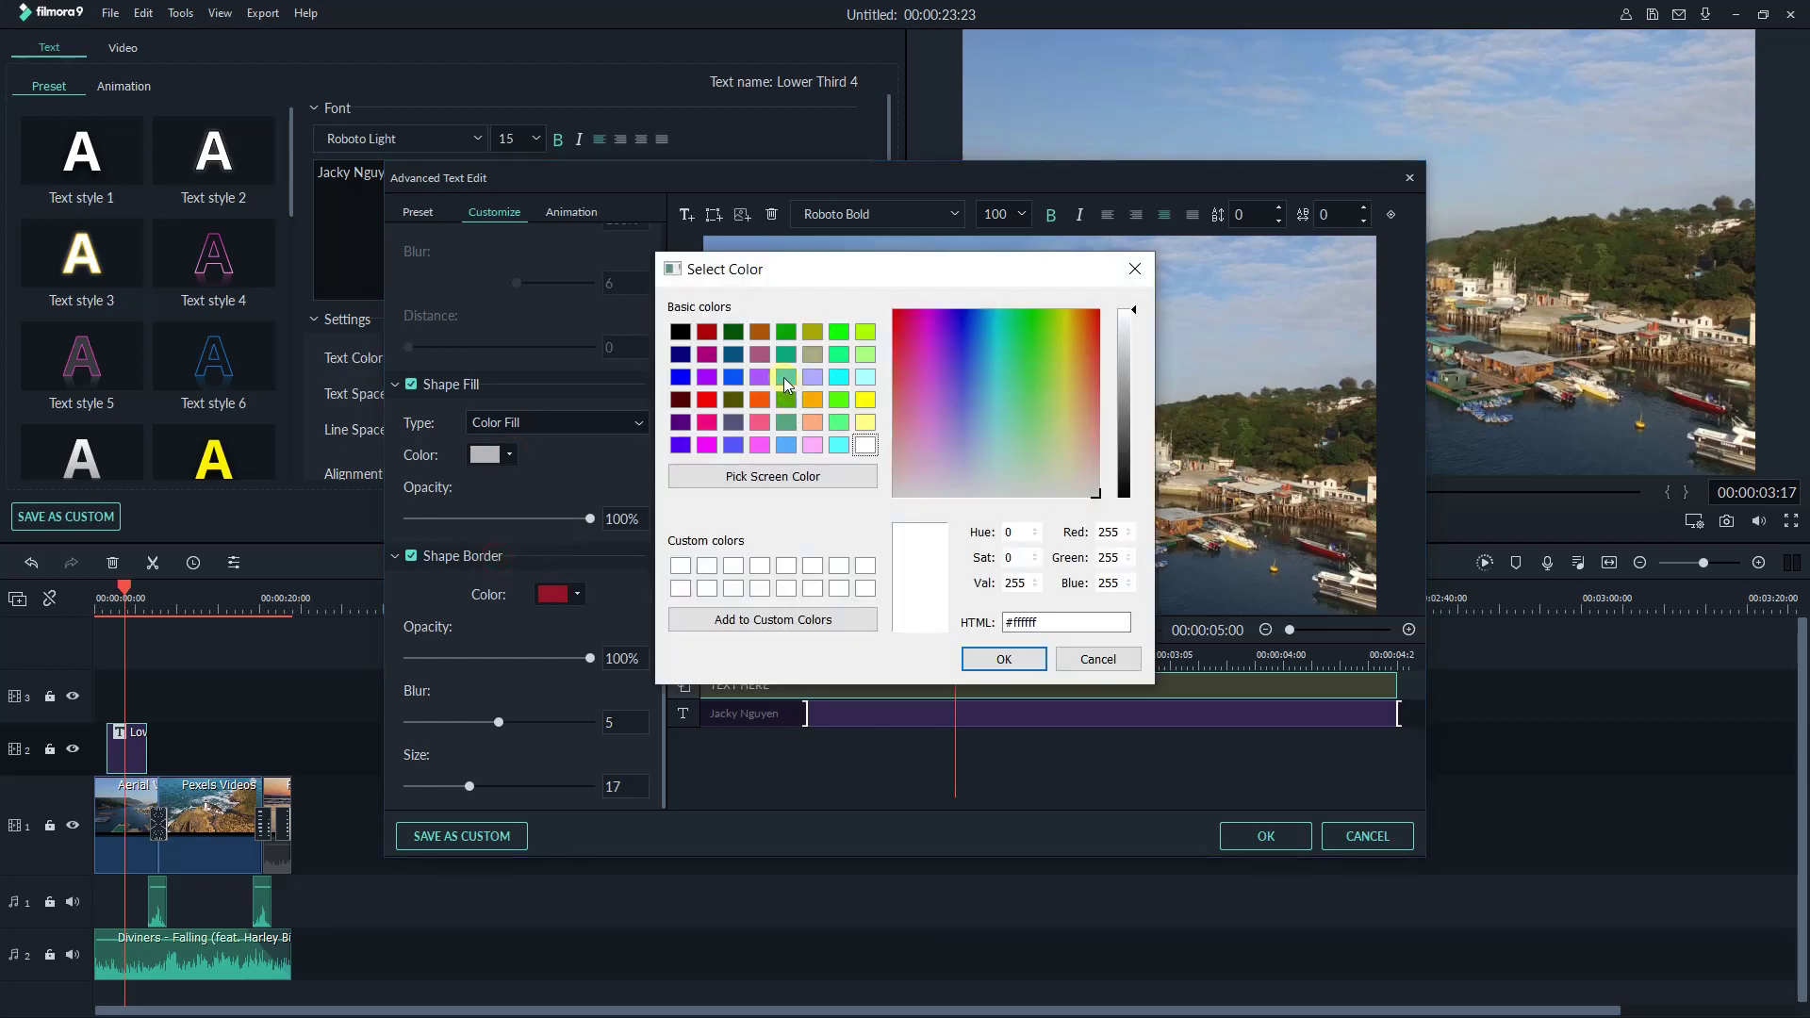
left_click(785, 444)
left_click(1004, 659)
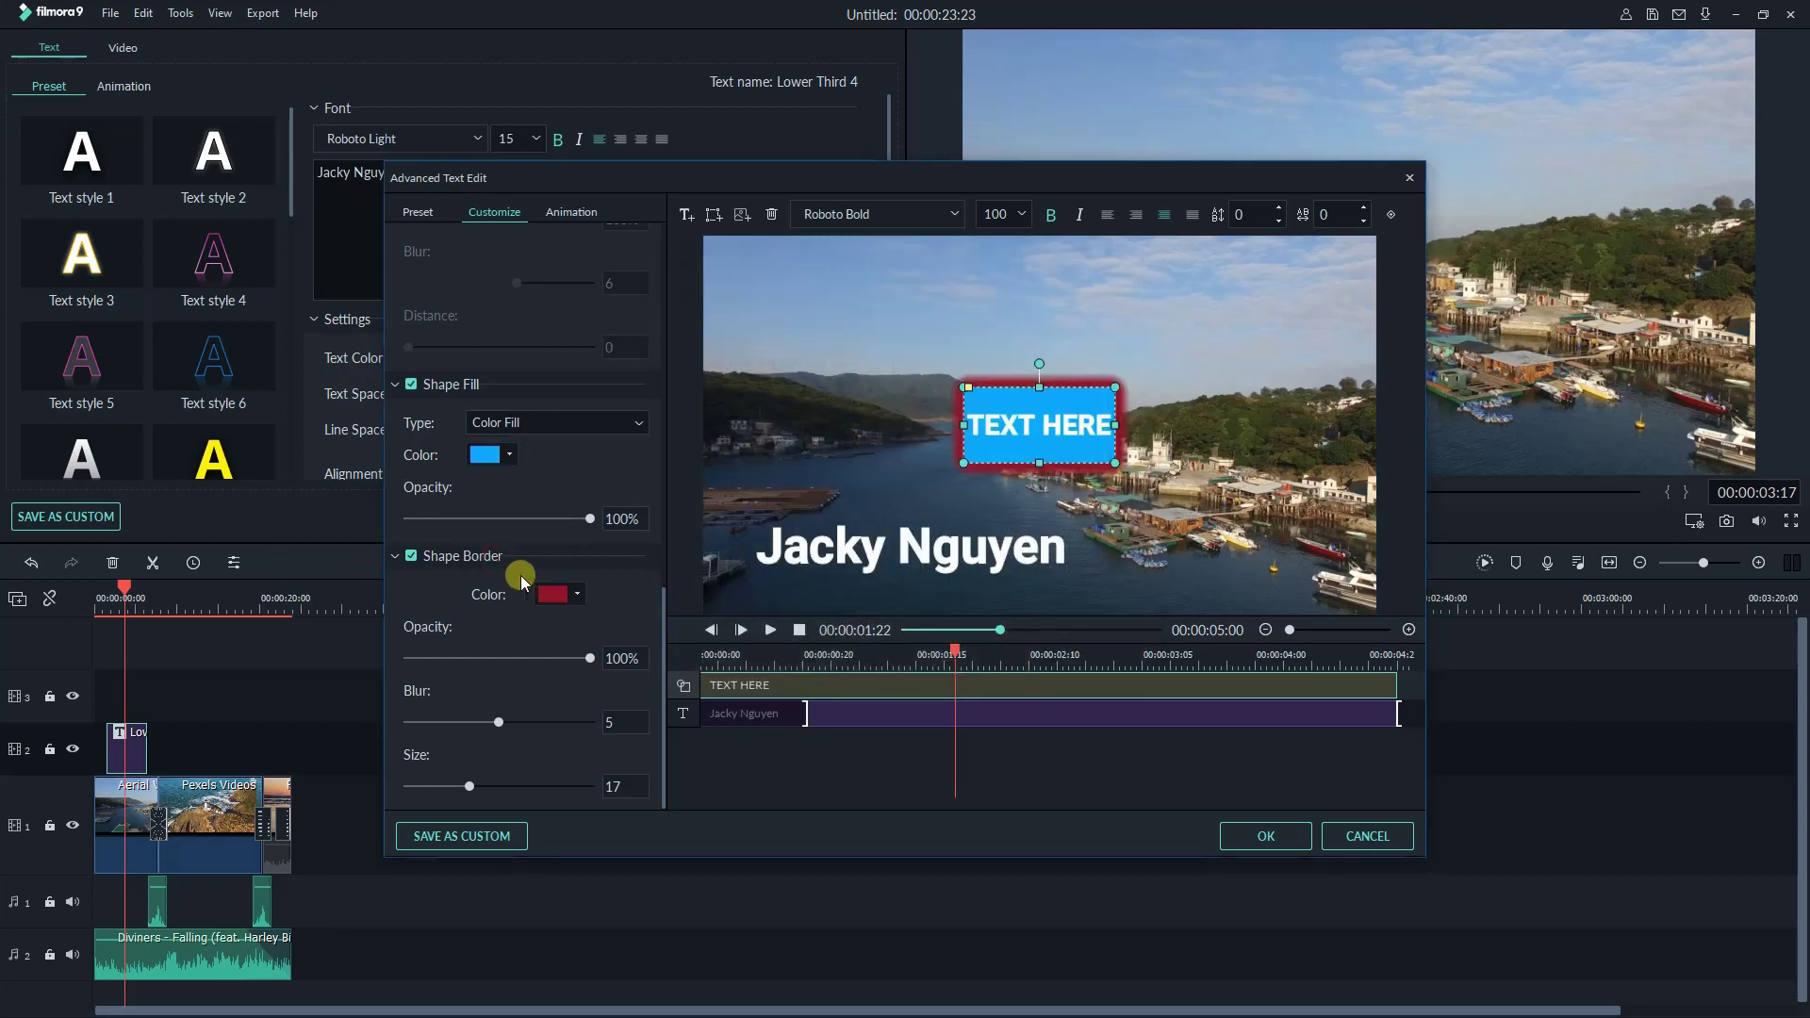
Remove the box's border, move it to the lower left, clear TEXT HERE, and round its corners.
left_click(441, 556)
left_click_drag(999, 457, 1073, 544)
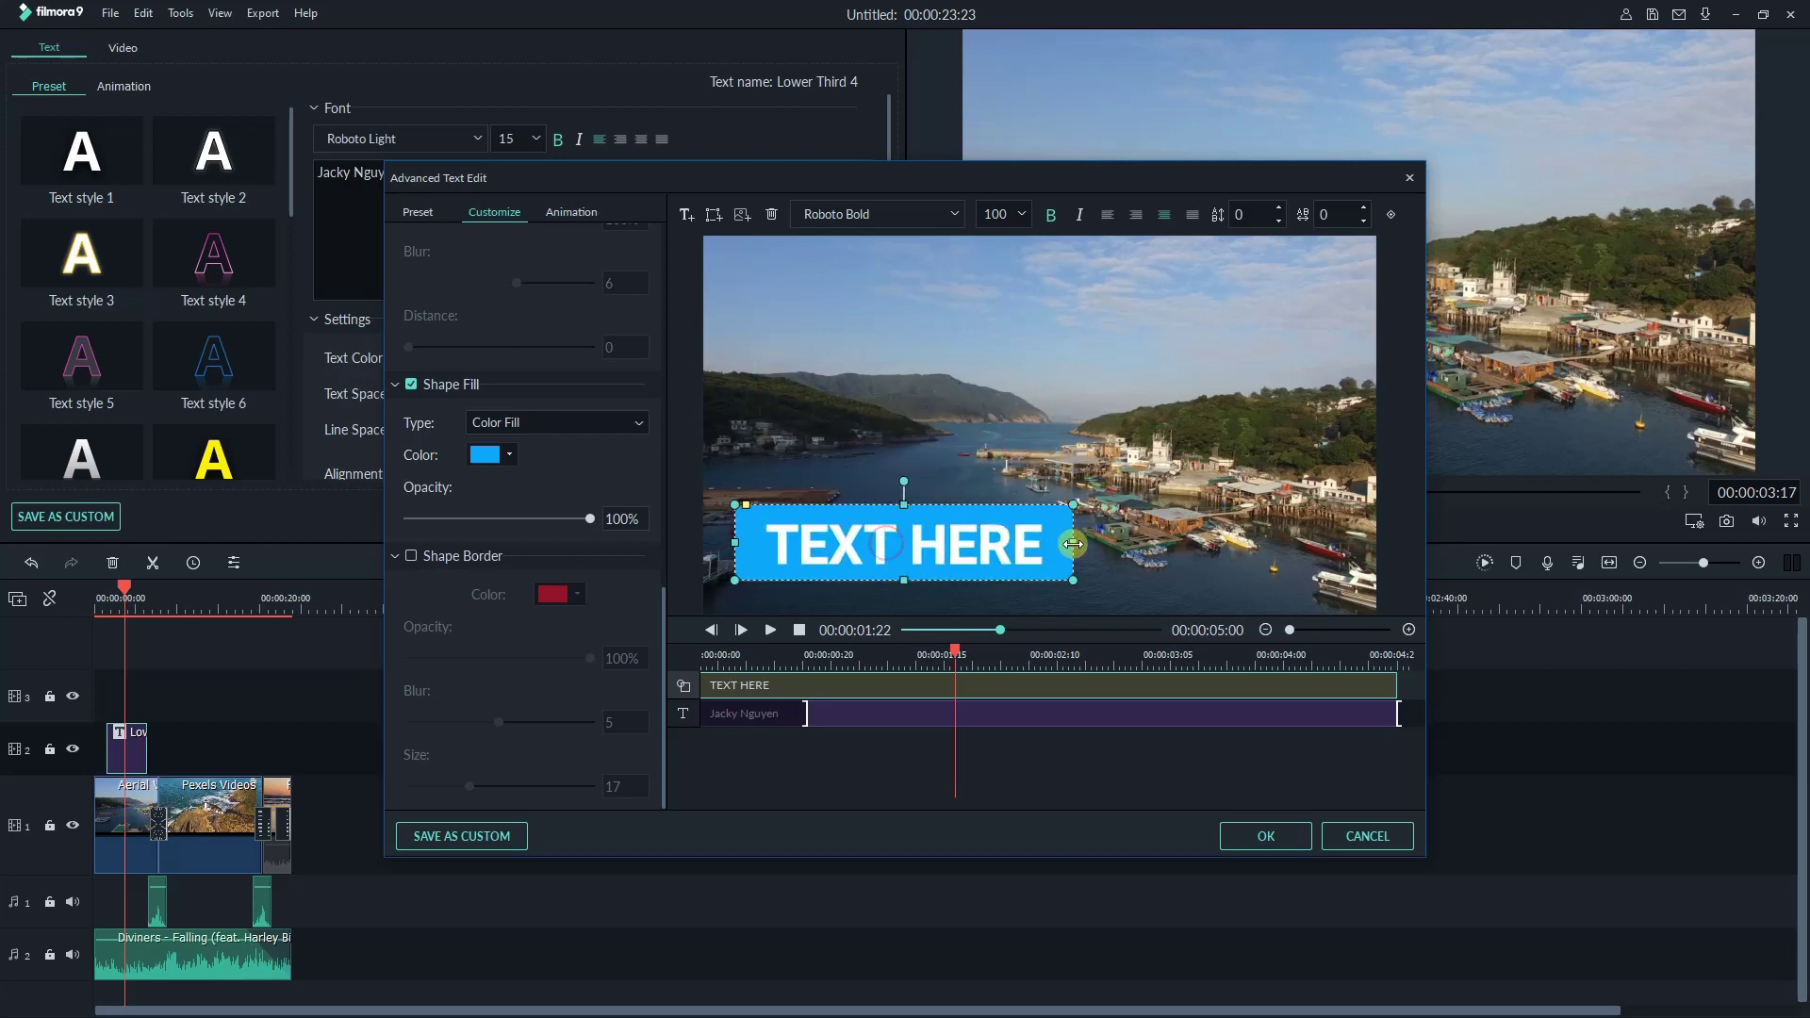
left_click(944, 552)
key("ctrl+a")
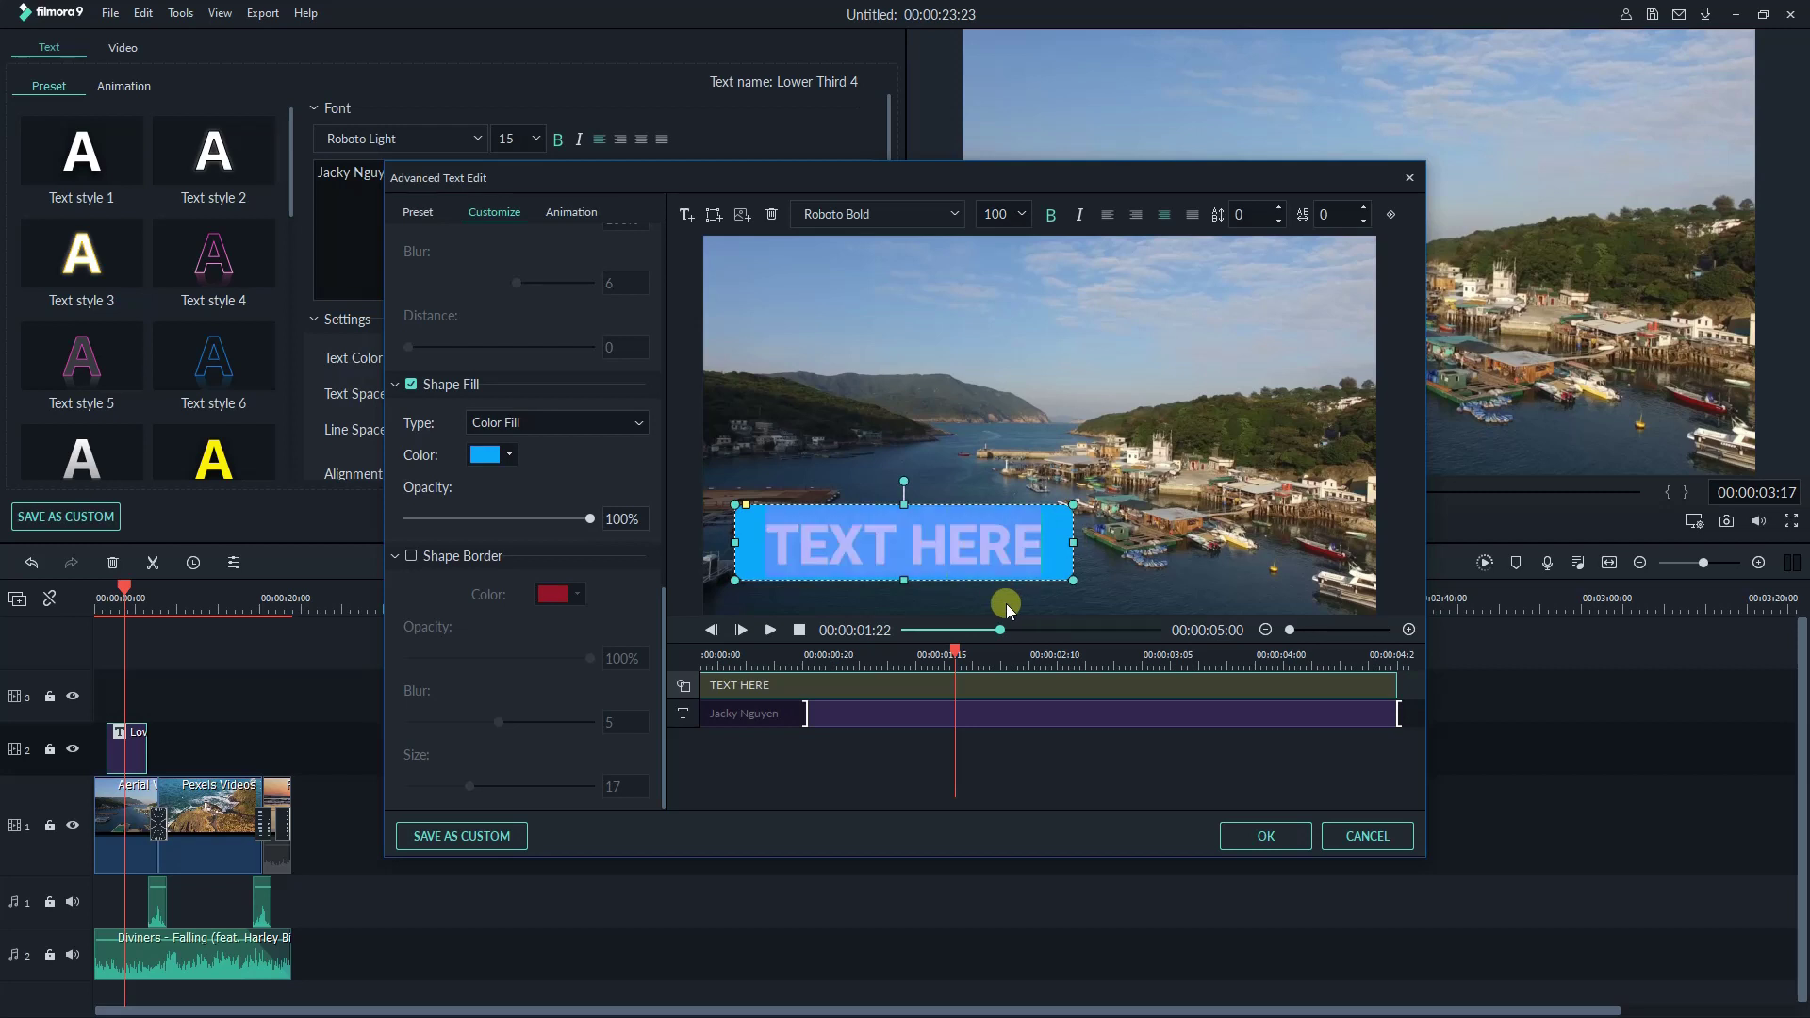
key("BackSpace")
left_click(986, 556)
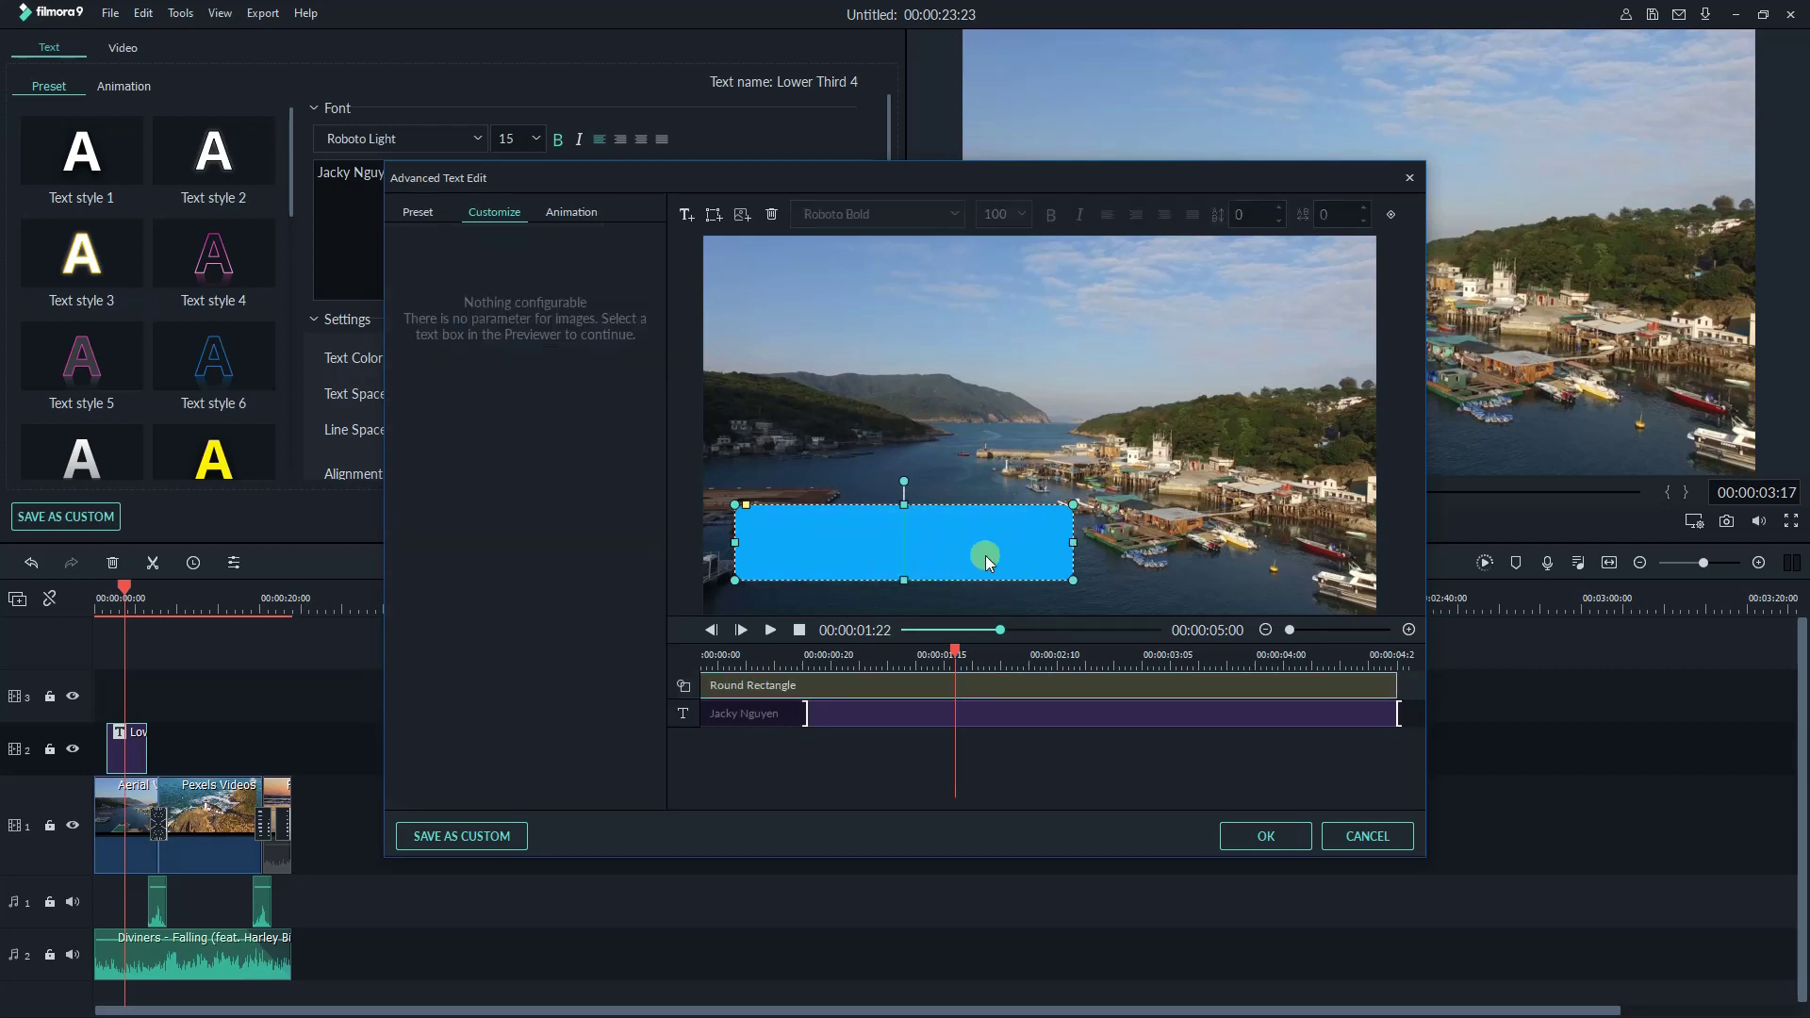
left_click(747, 506)
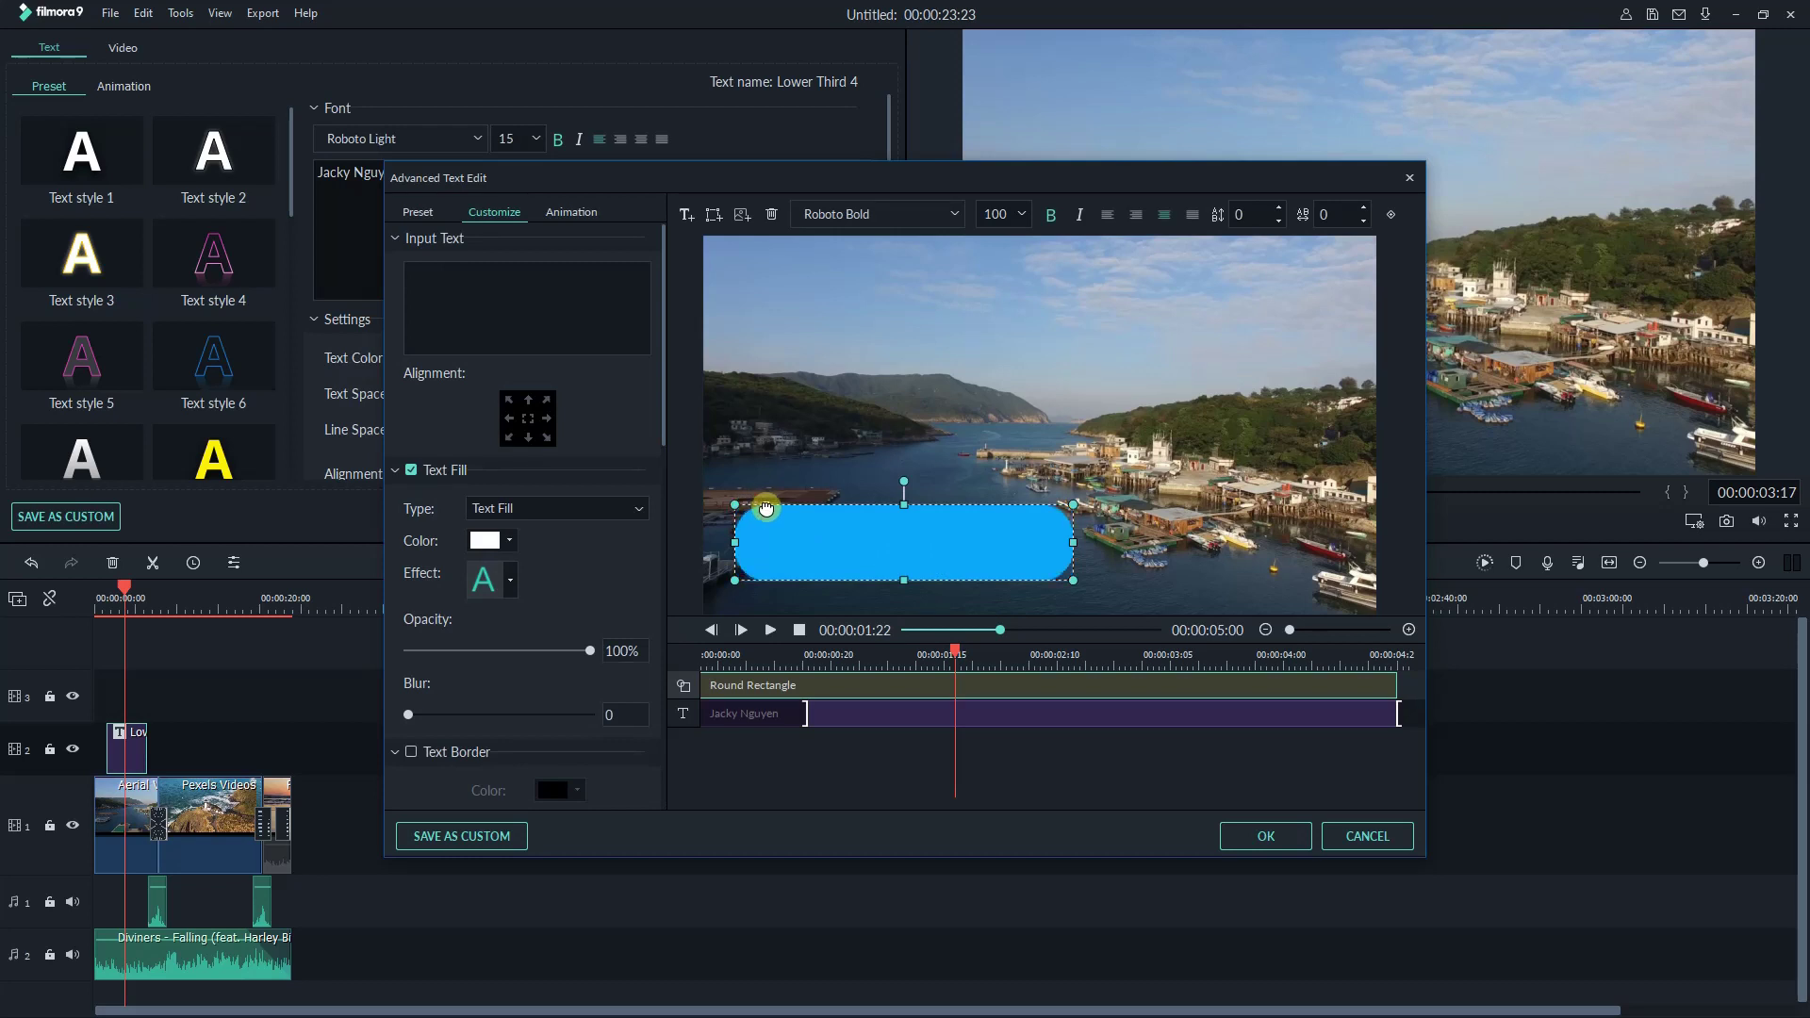
left_click(949, 444)
left_click(926, 524)
Send the blue rectangle to the back and centre the name text inside it.
left_click(1391, 215)
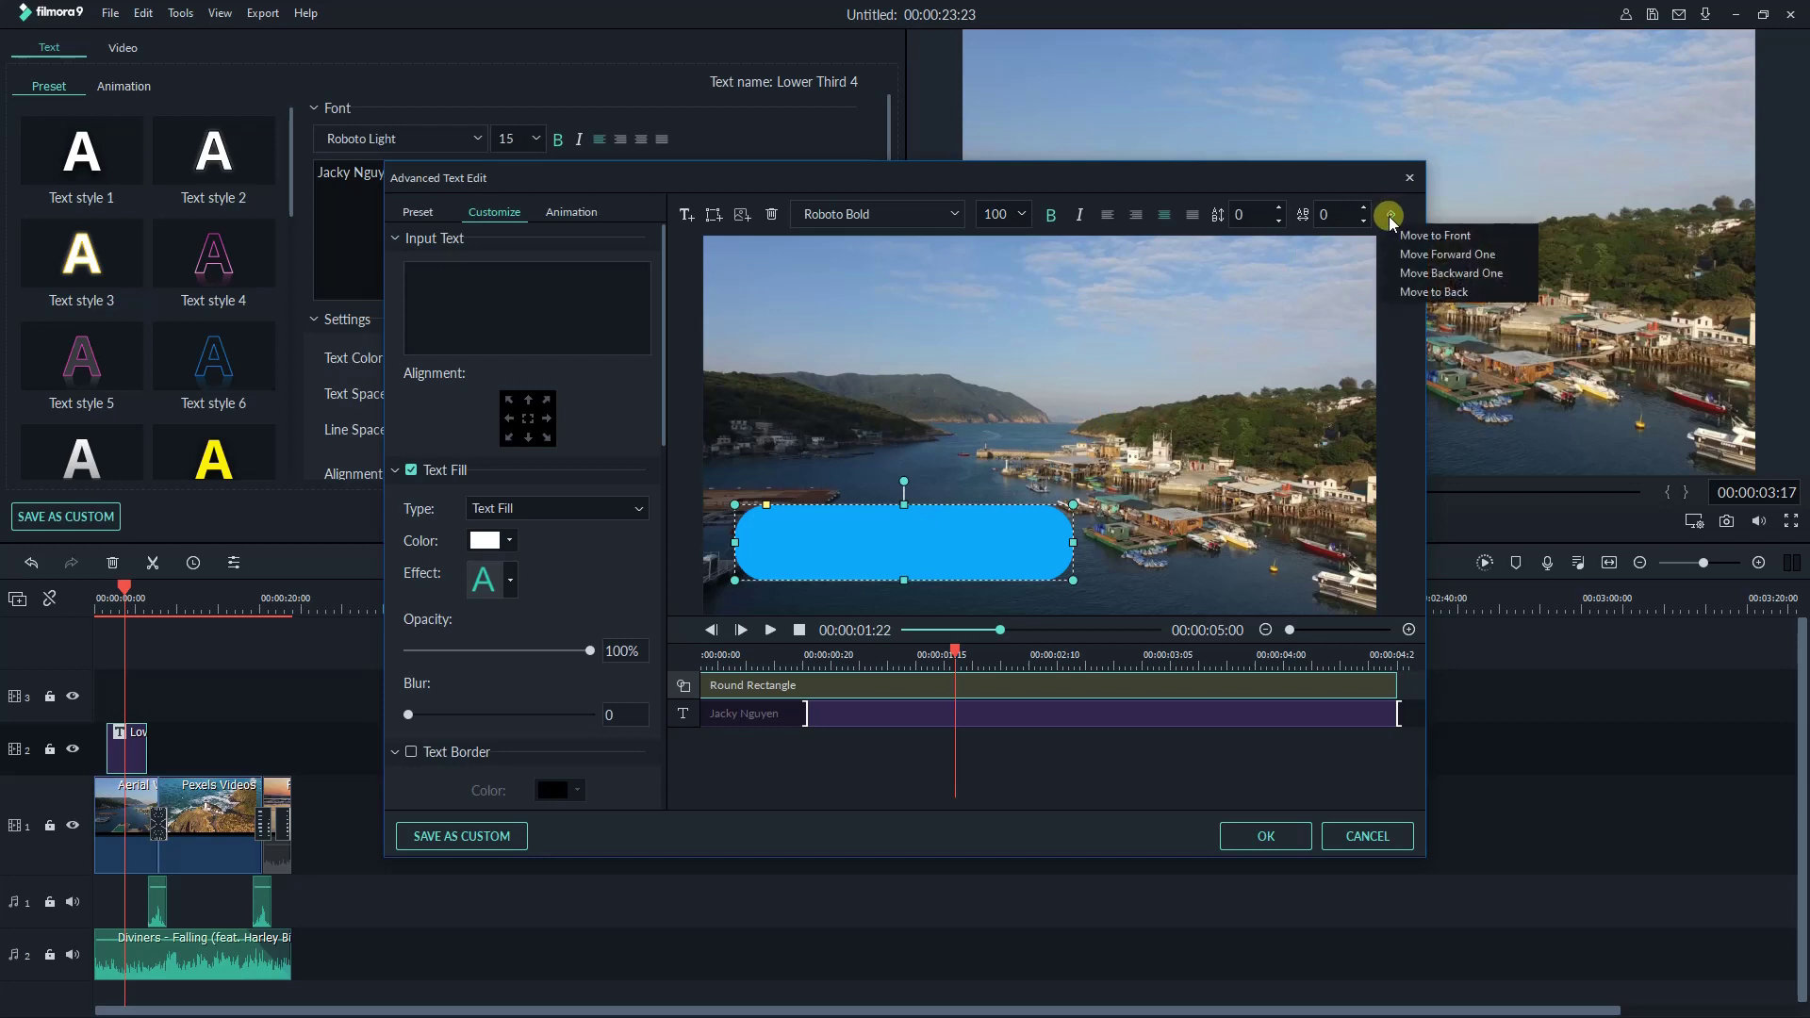
left_click(1421, 292)
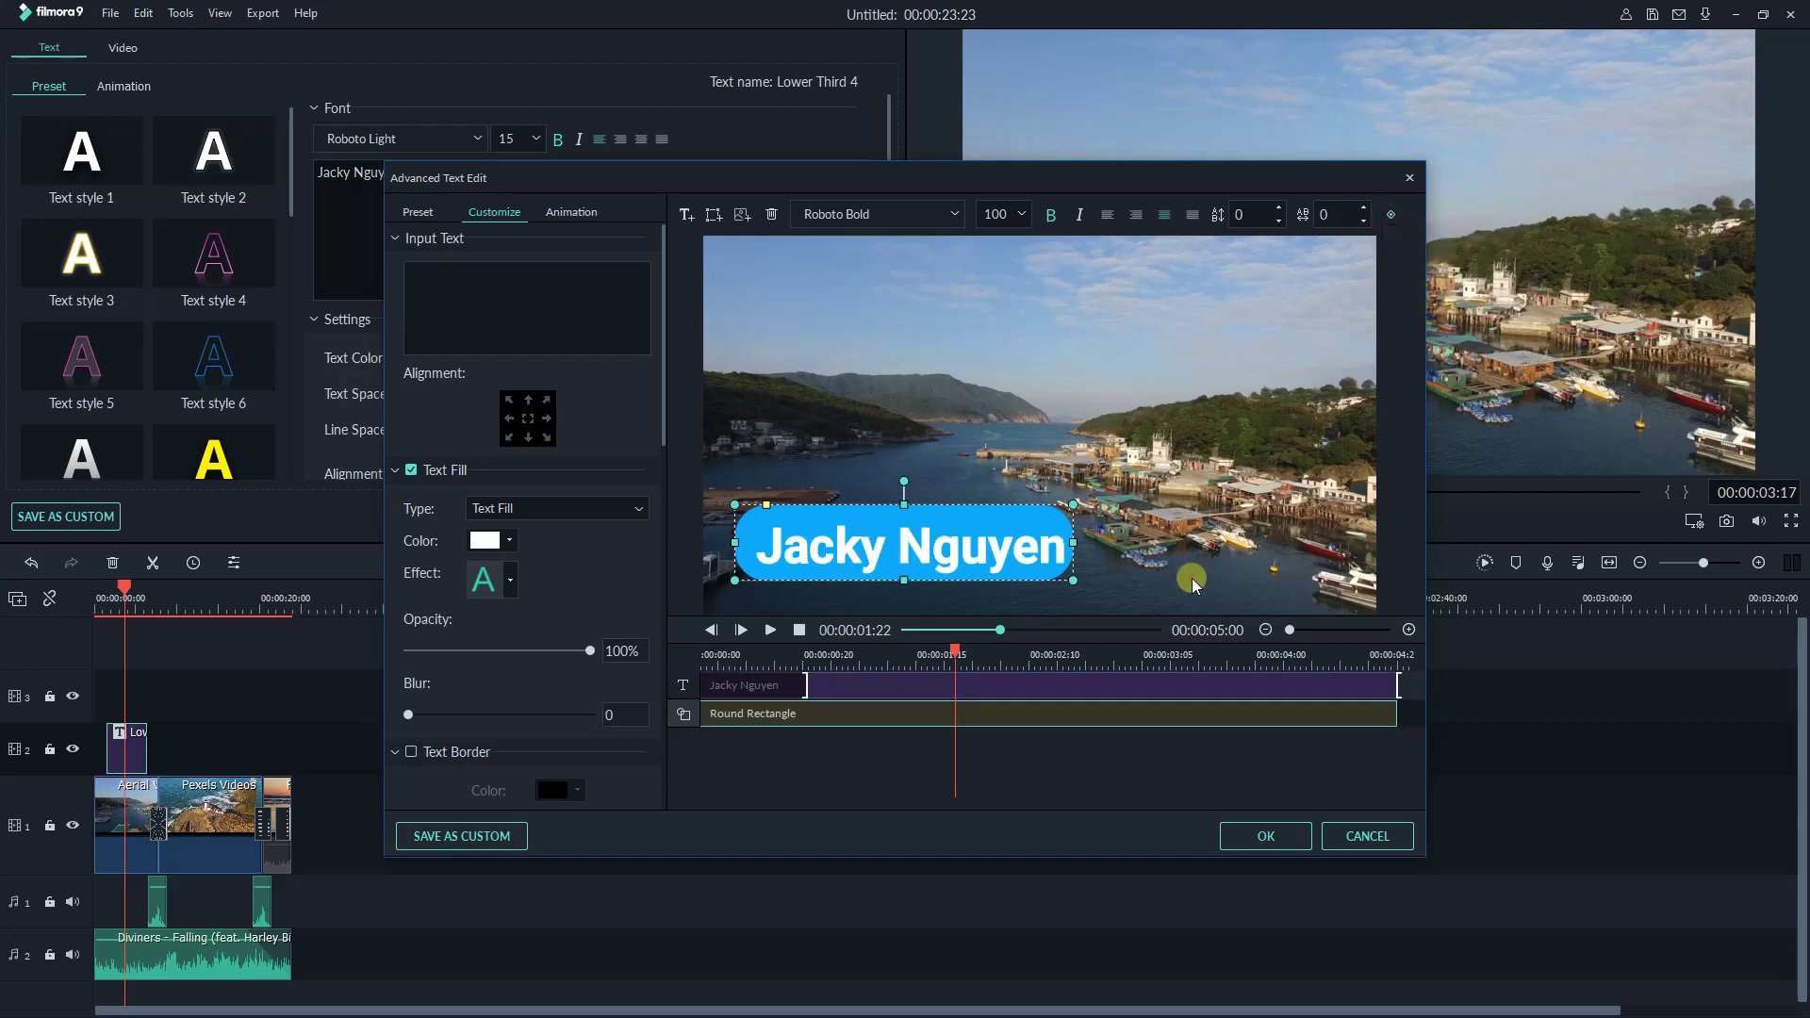
left_click(1224, 541)
left_click(905, 562)
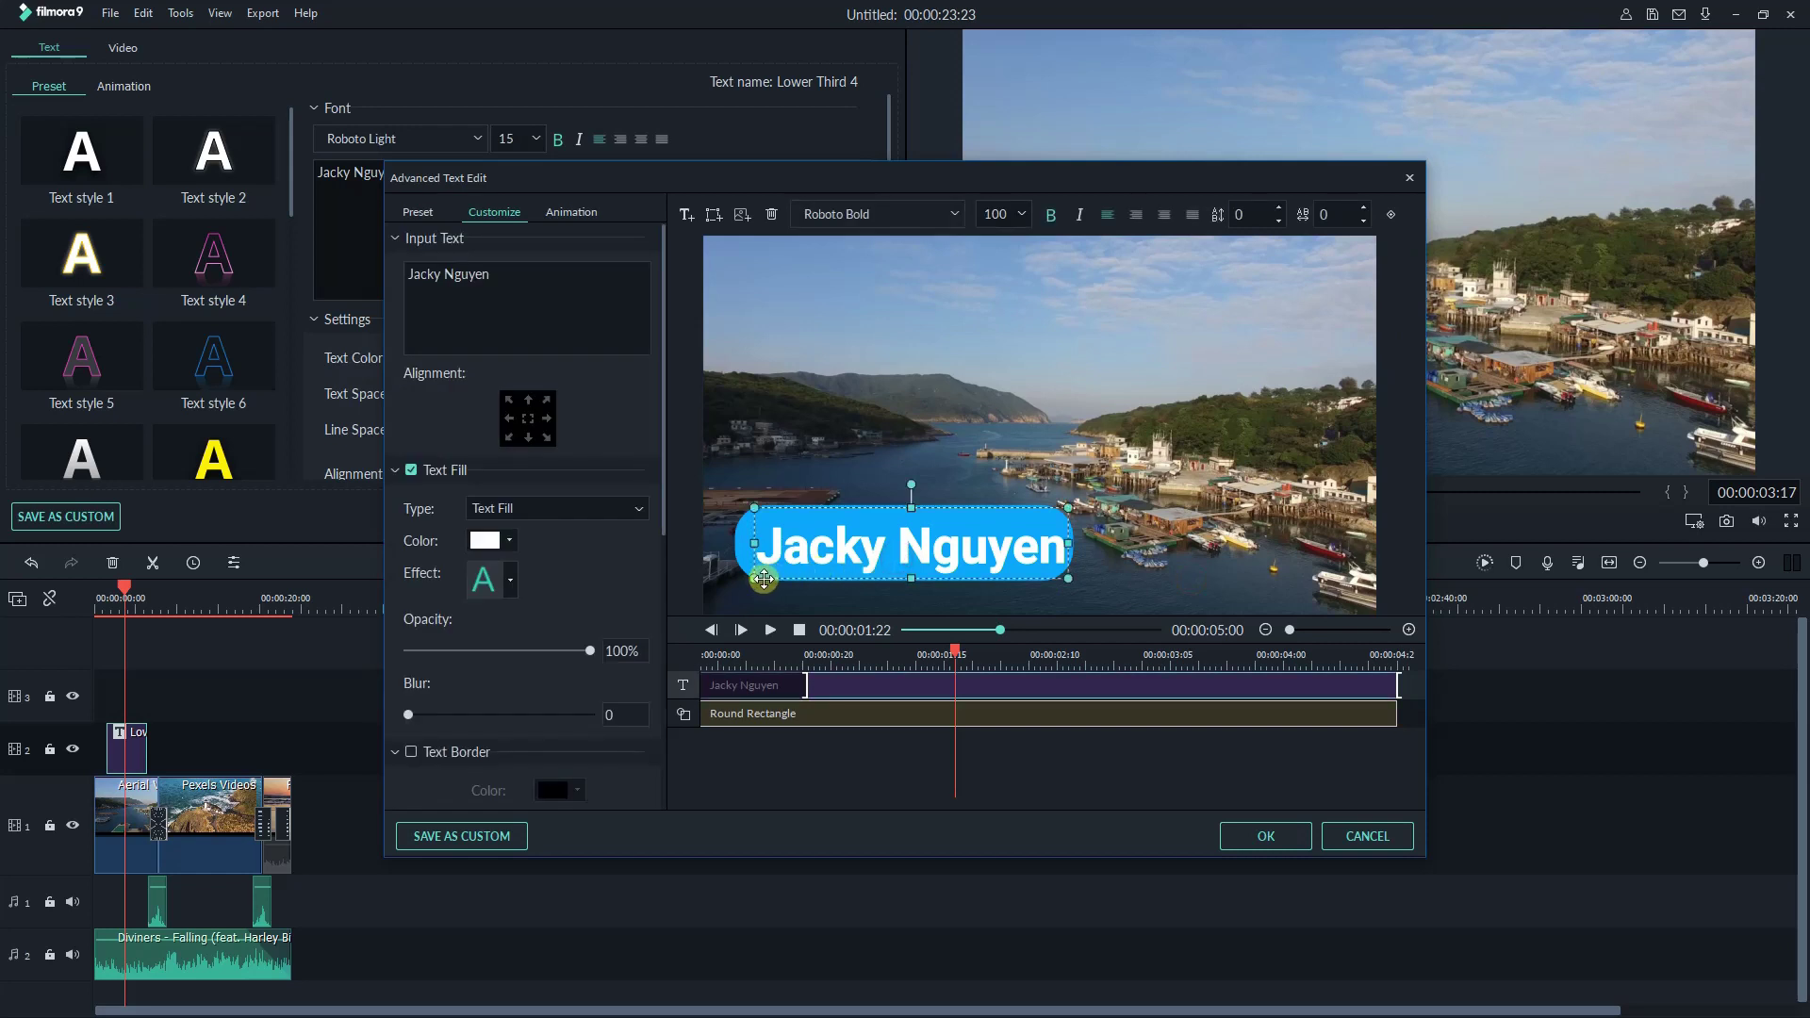
left_click(740, 552)
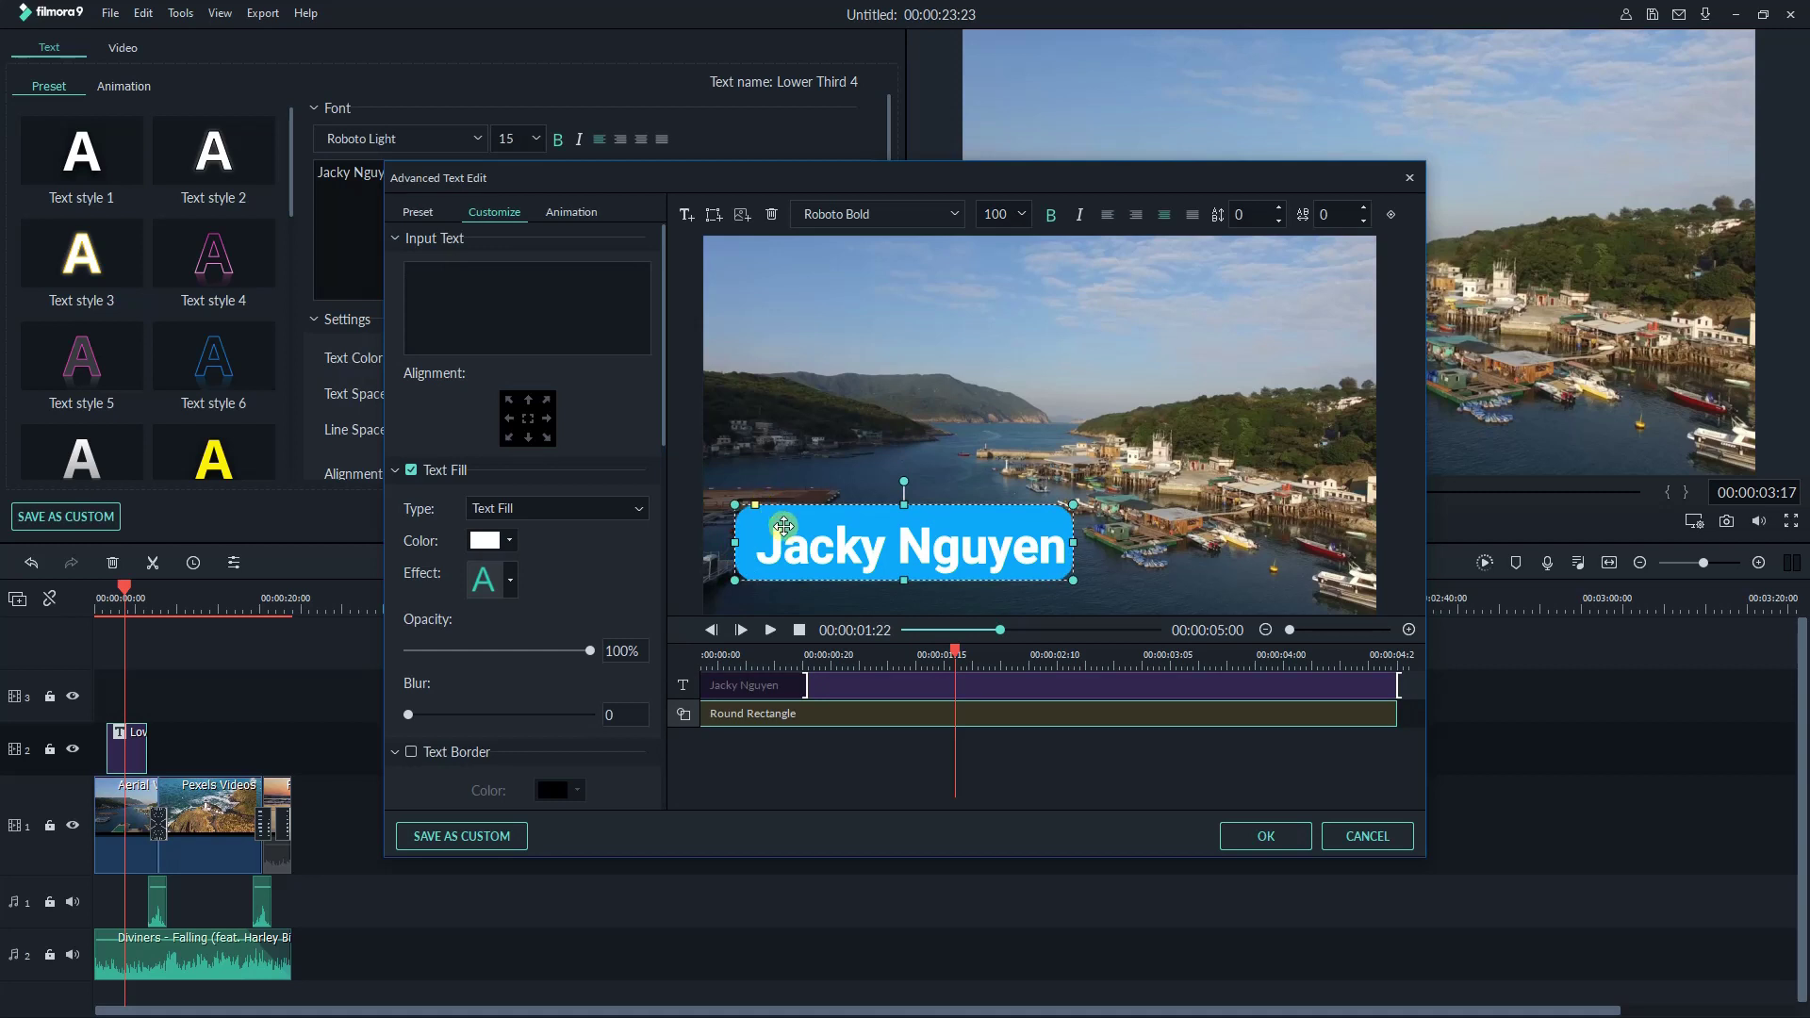
left_click(782, 526)
left_click_drag(782, 526, 764, 516)
left_click(1123, 524)
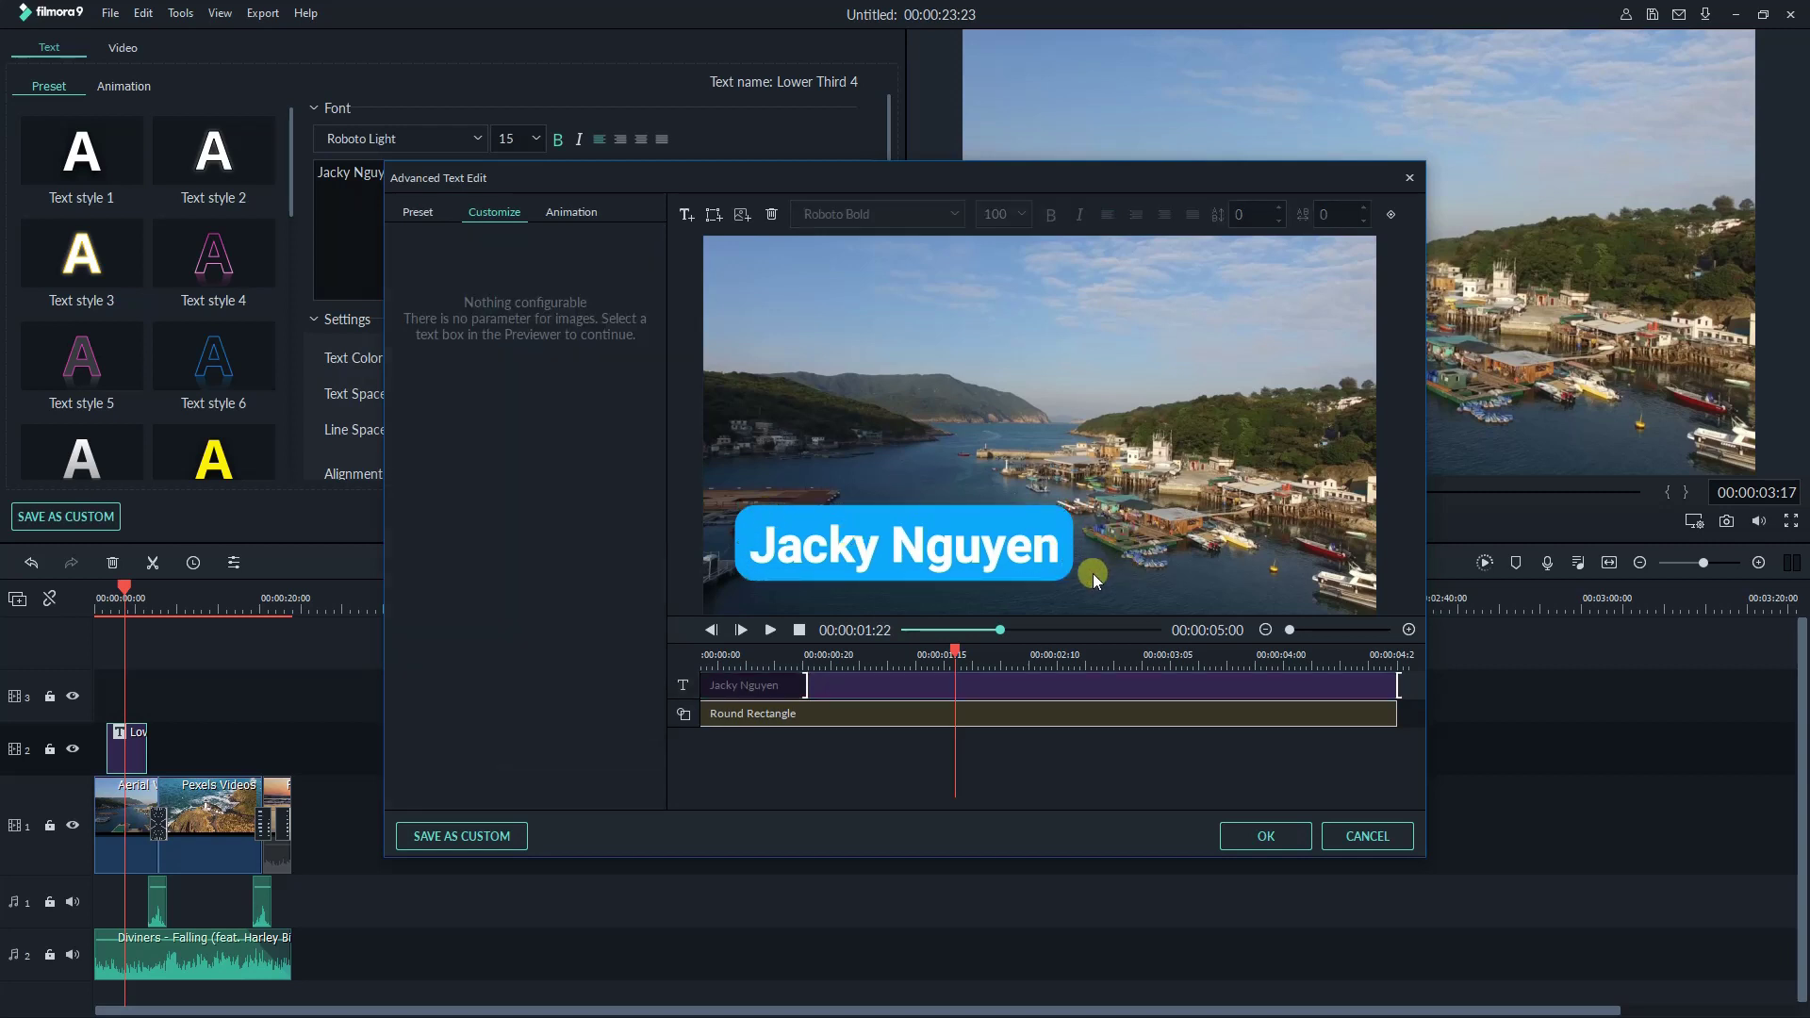
Play the title preview from the start to check the lower third layout.
key("space")
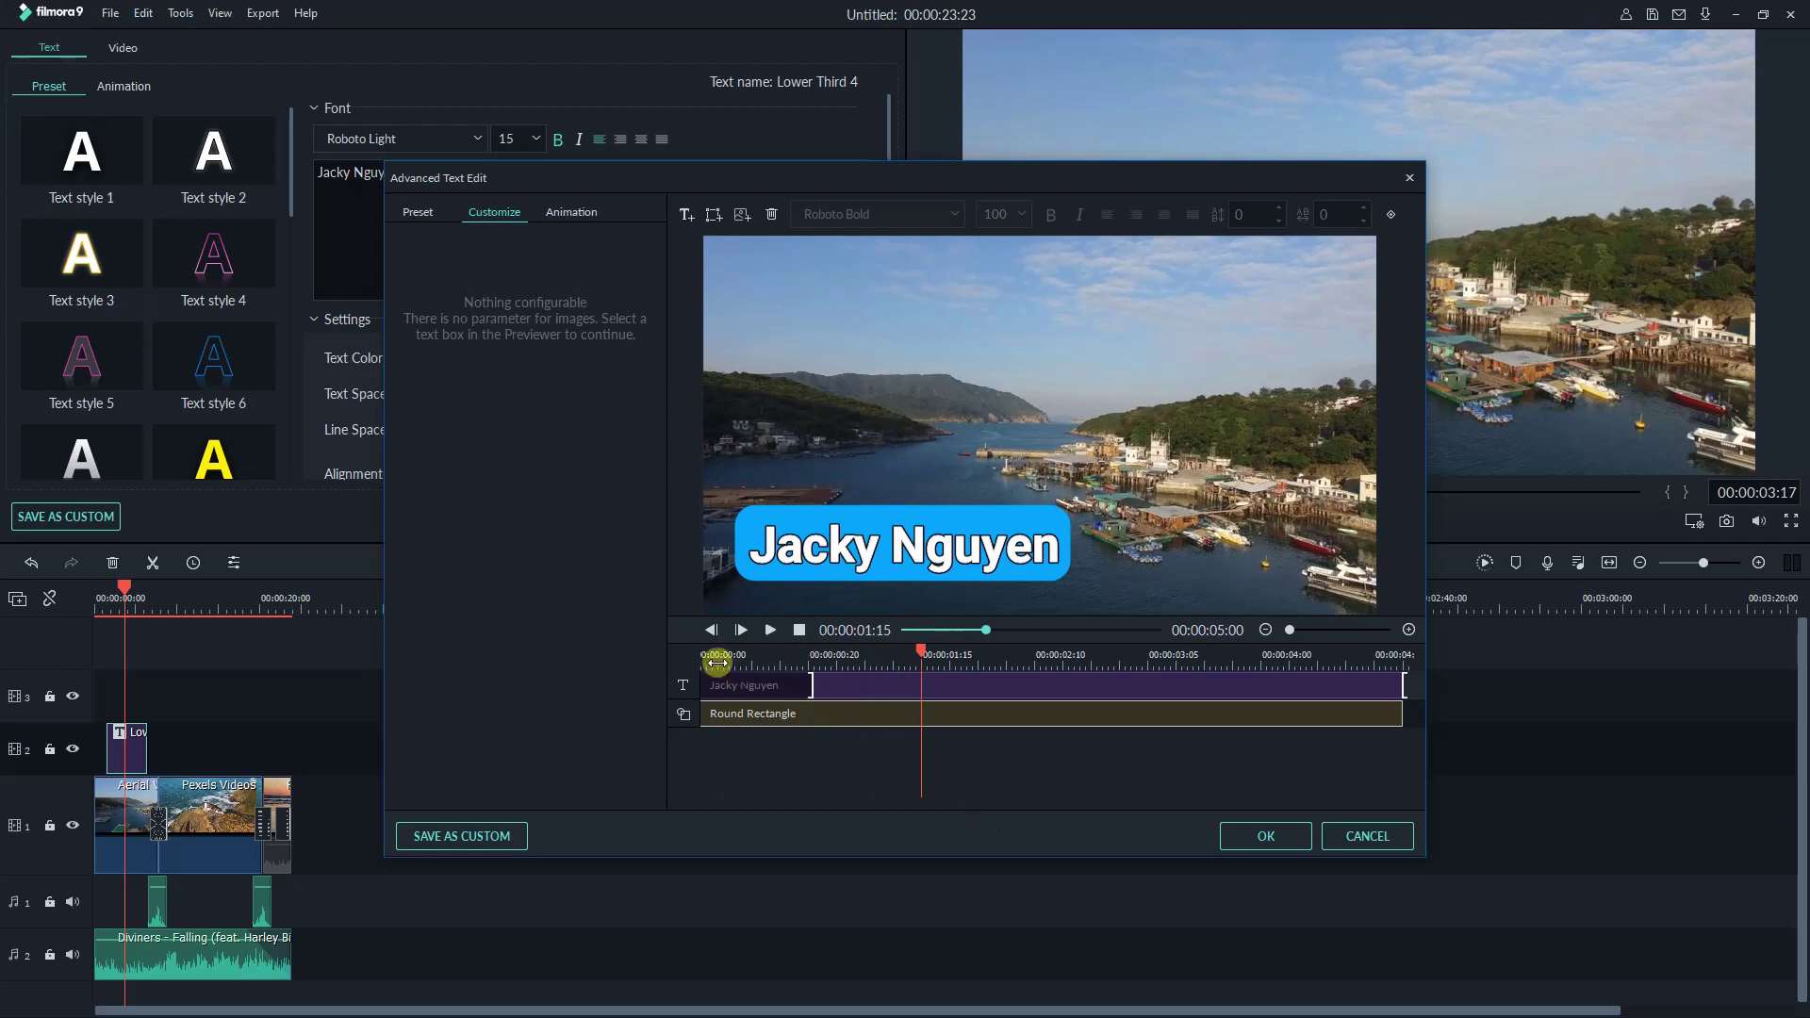
left_click(712, 657)
key("space")
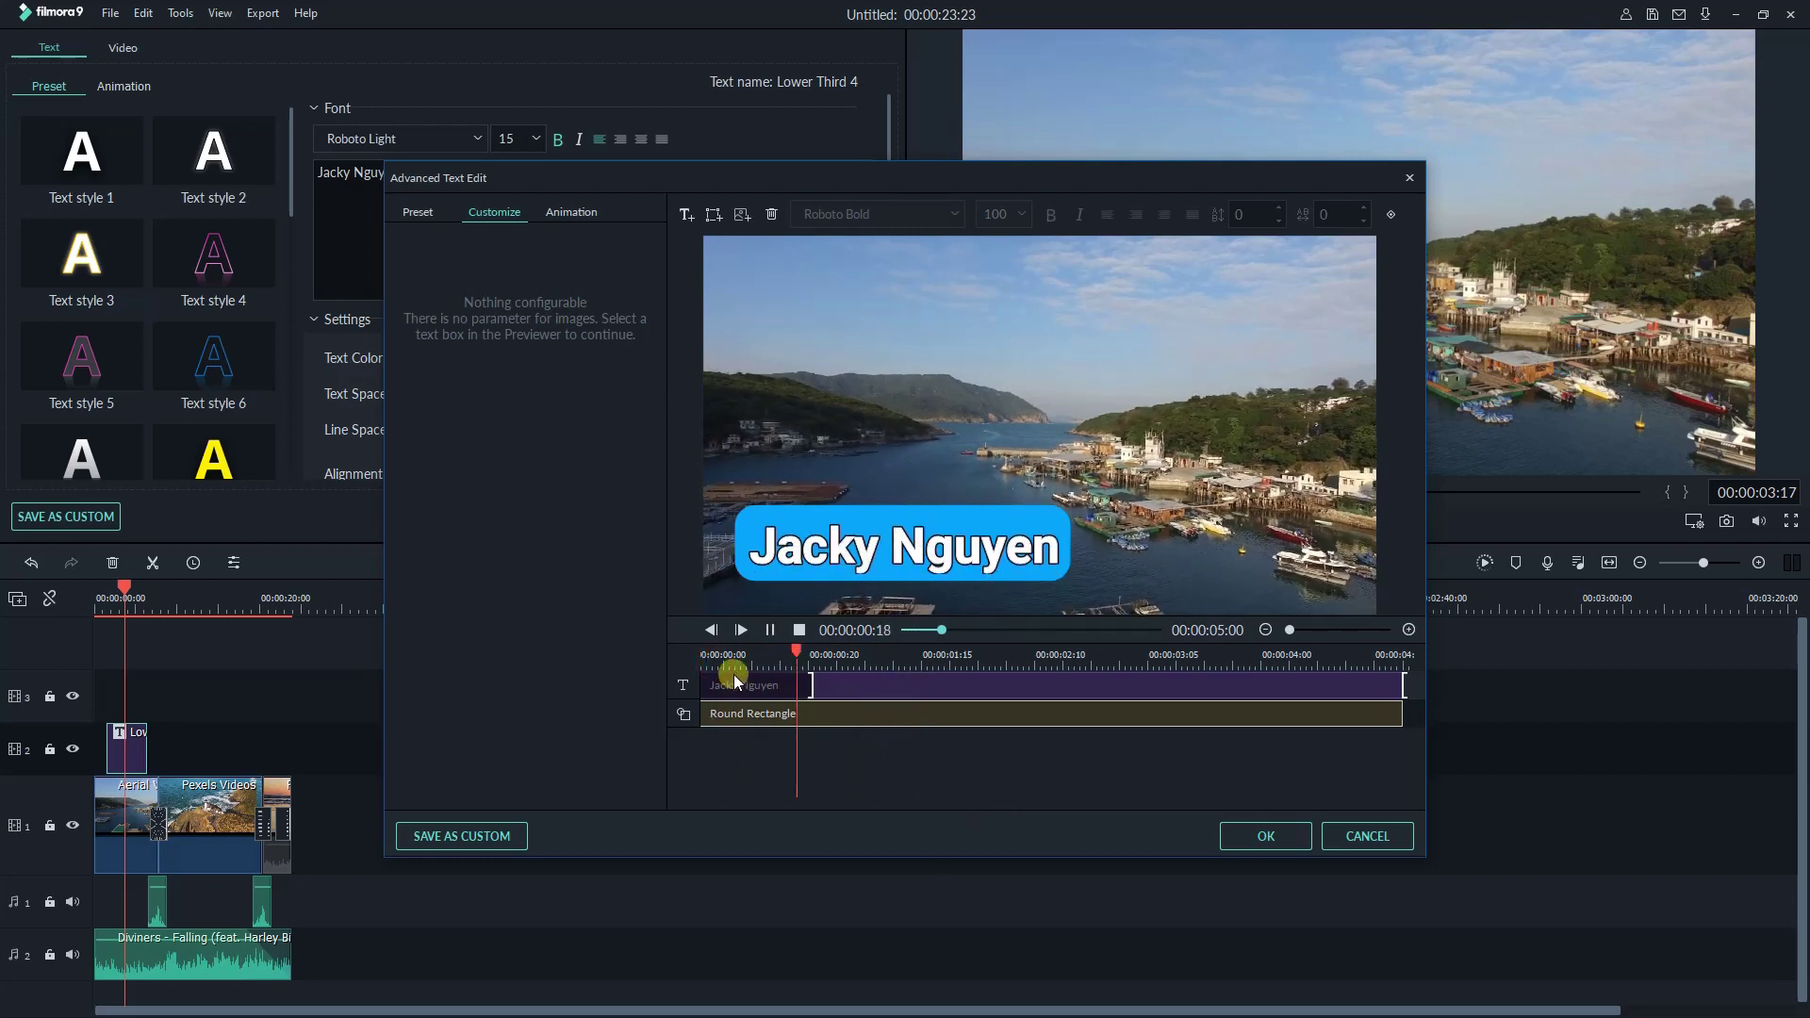
Try Fade Slide 1, Zoom out 3 and Zoom in, then apply Stretch in and zoom to the name.
left_click(859, 689)
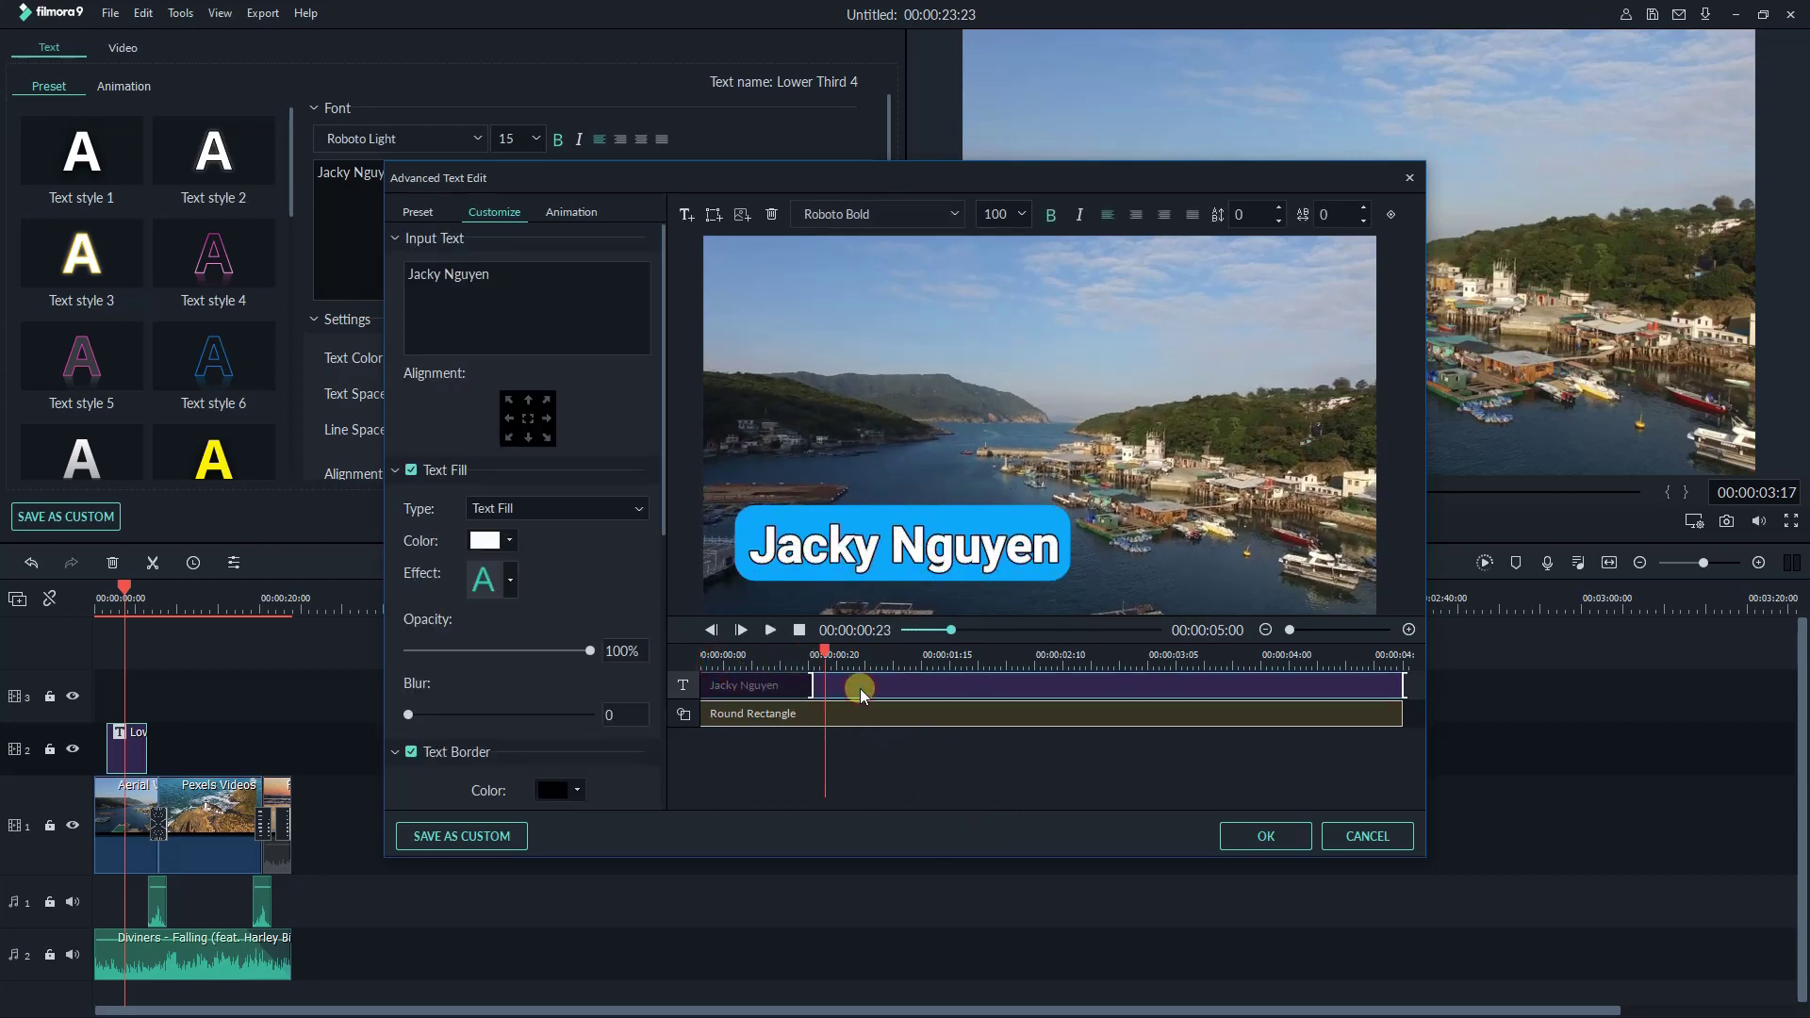
left_click(568, 212)
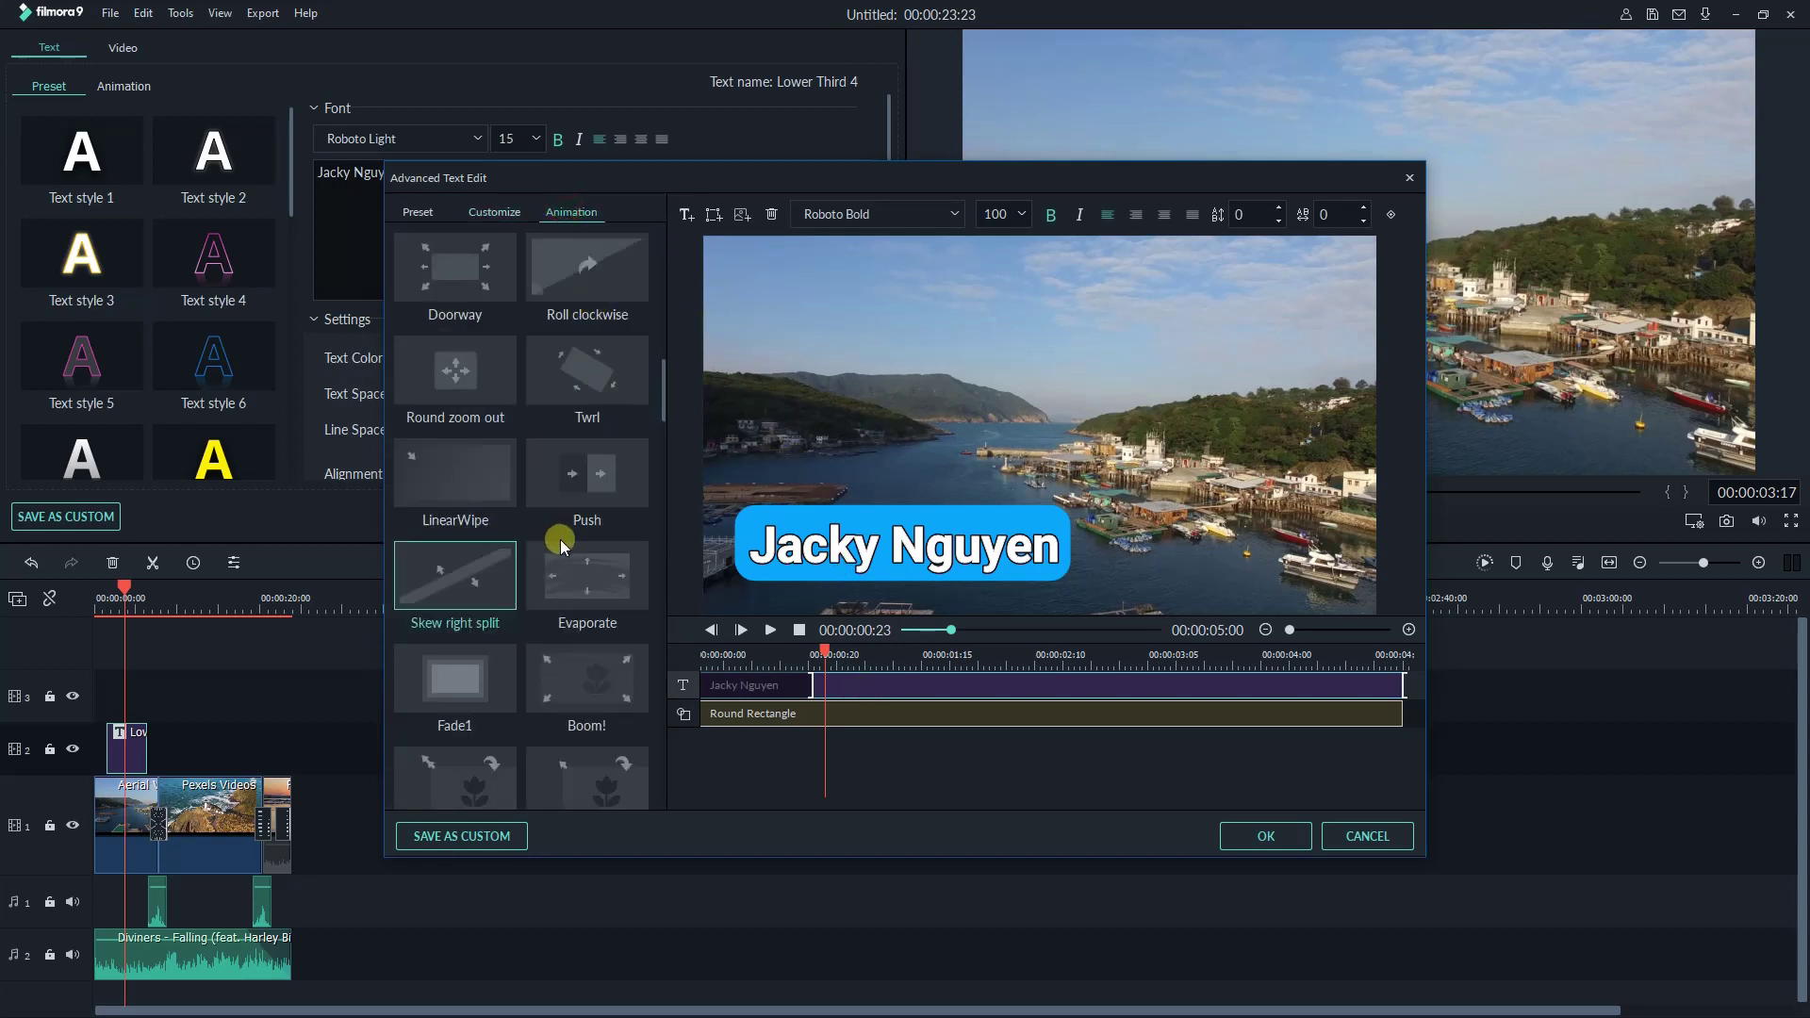
scroll(562, 546, "down", 3)
left_click(587, 586)
scroll(573, 654, "down", 5)
scroll(445, 737, "down", 5)
left_click(455, 778)
scroll(454, 756, "down", 5)
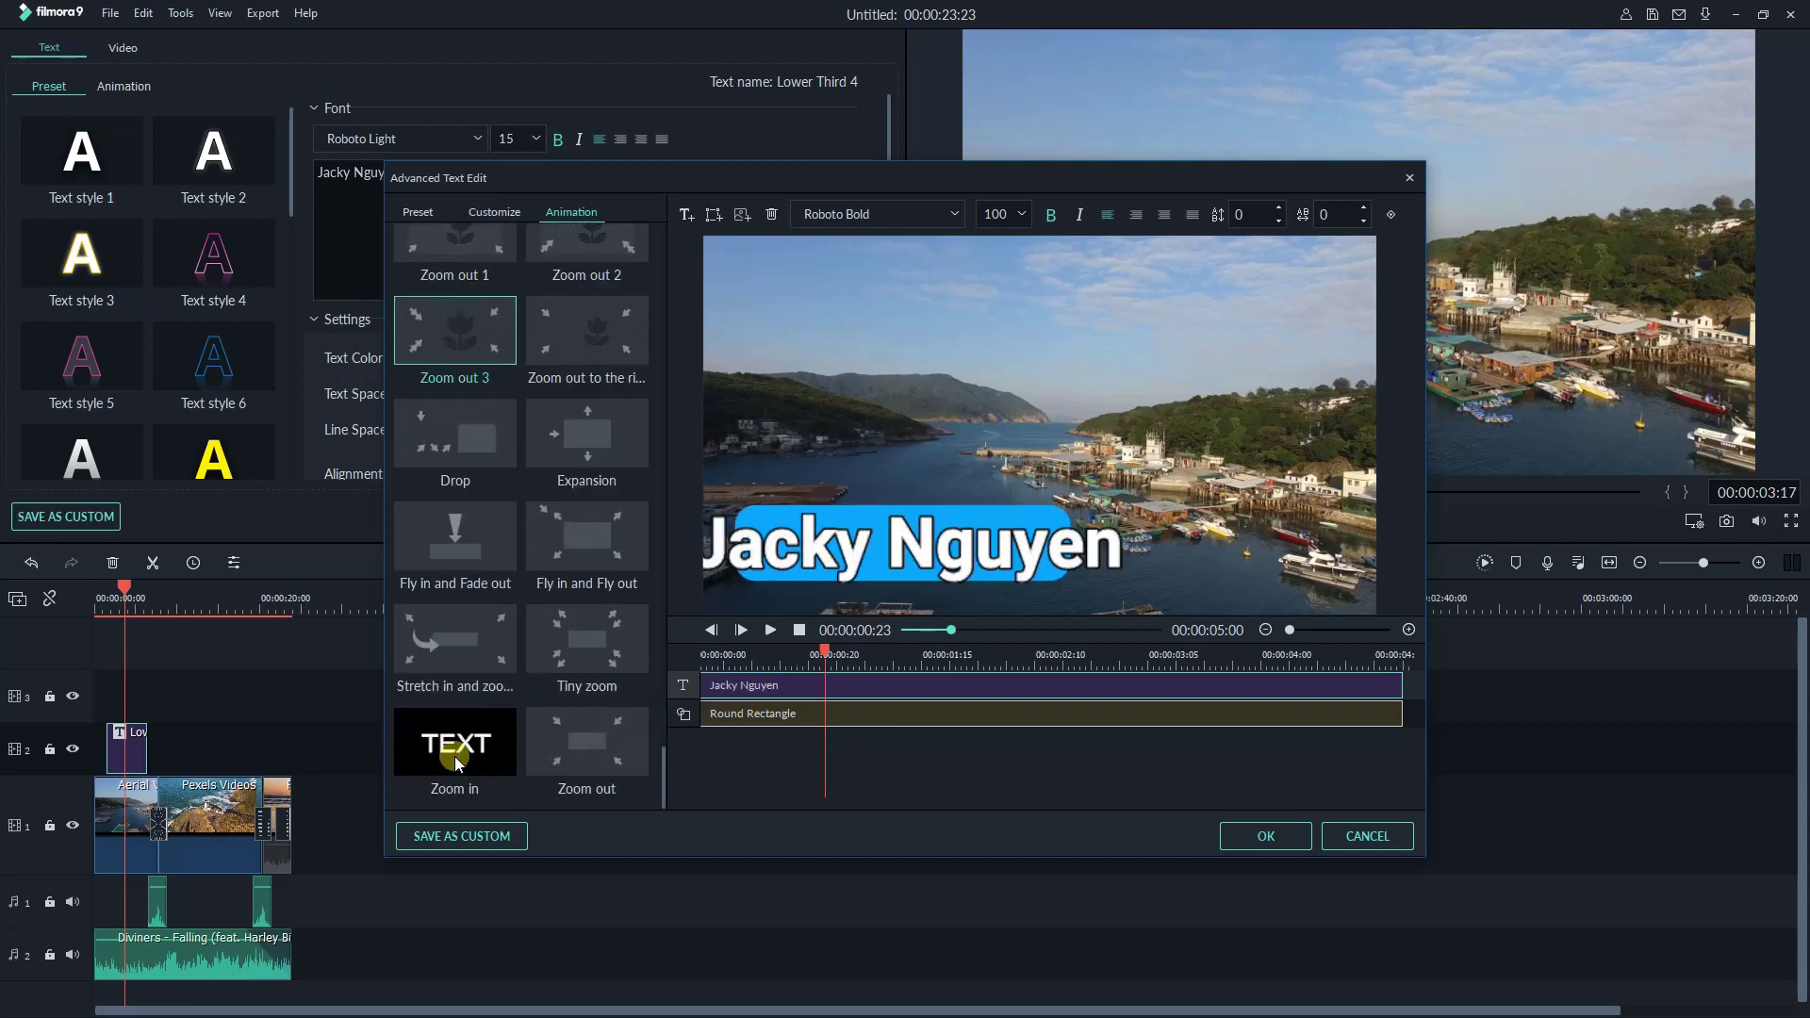
left_click(454, 745)
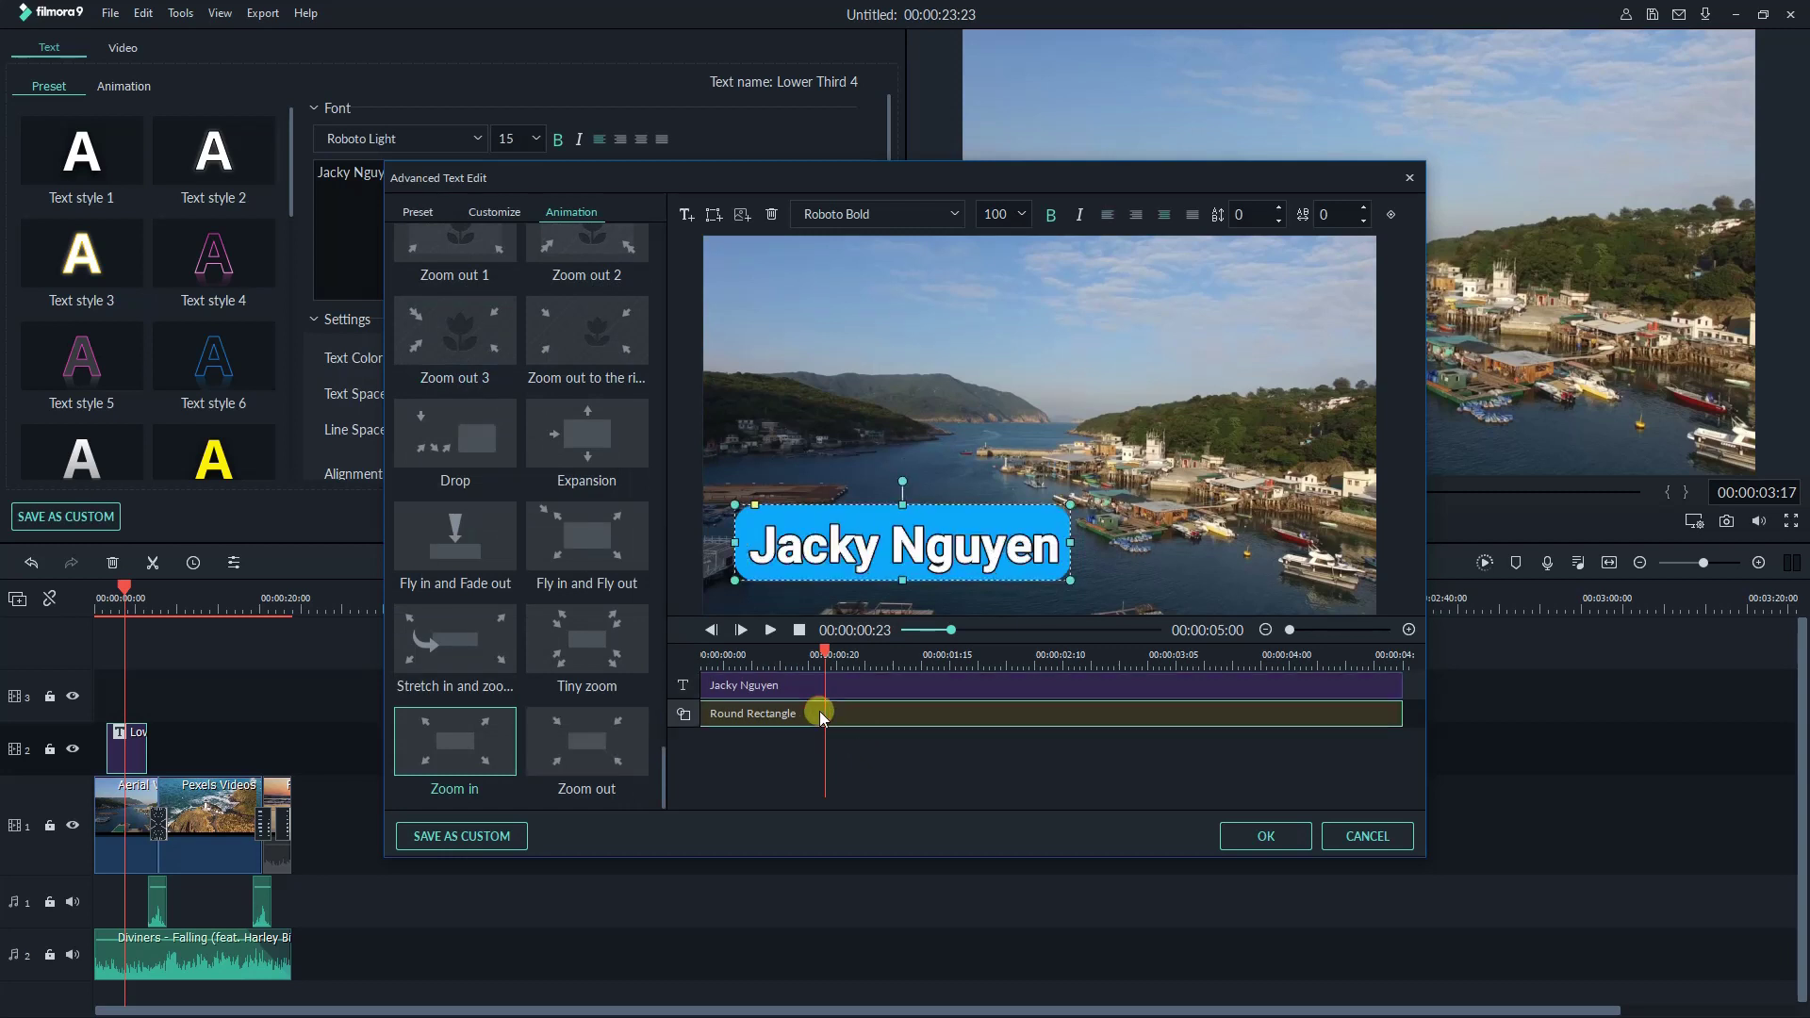
left_click(442, 648)
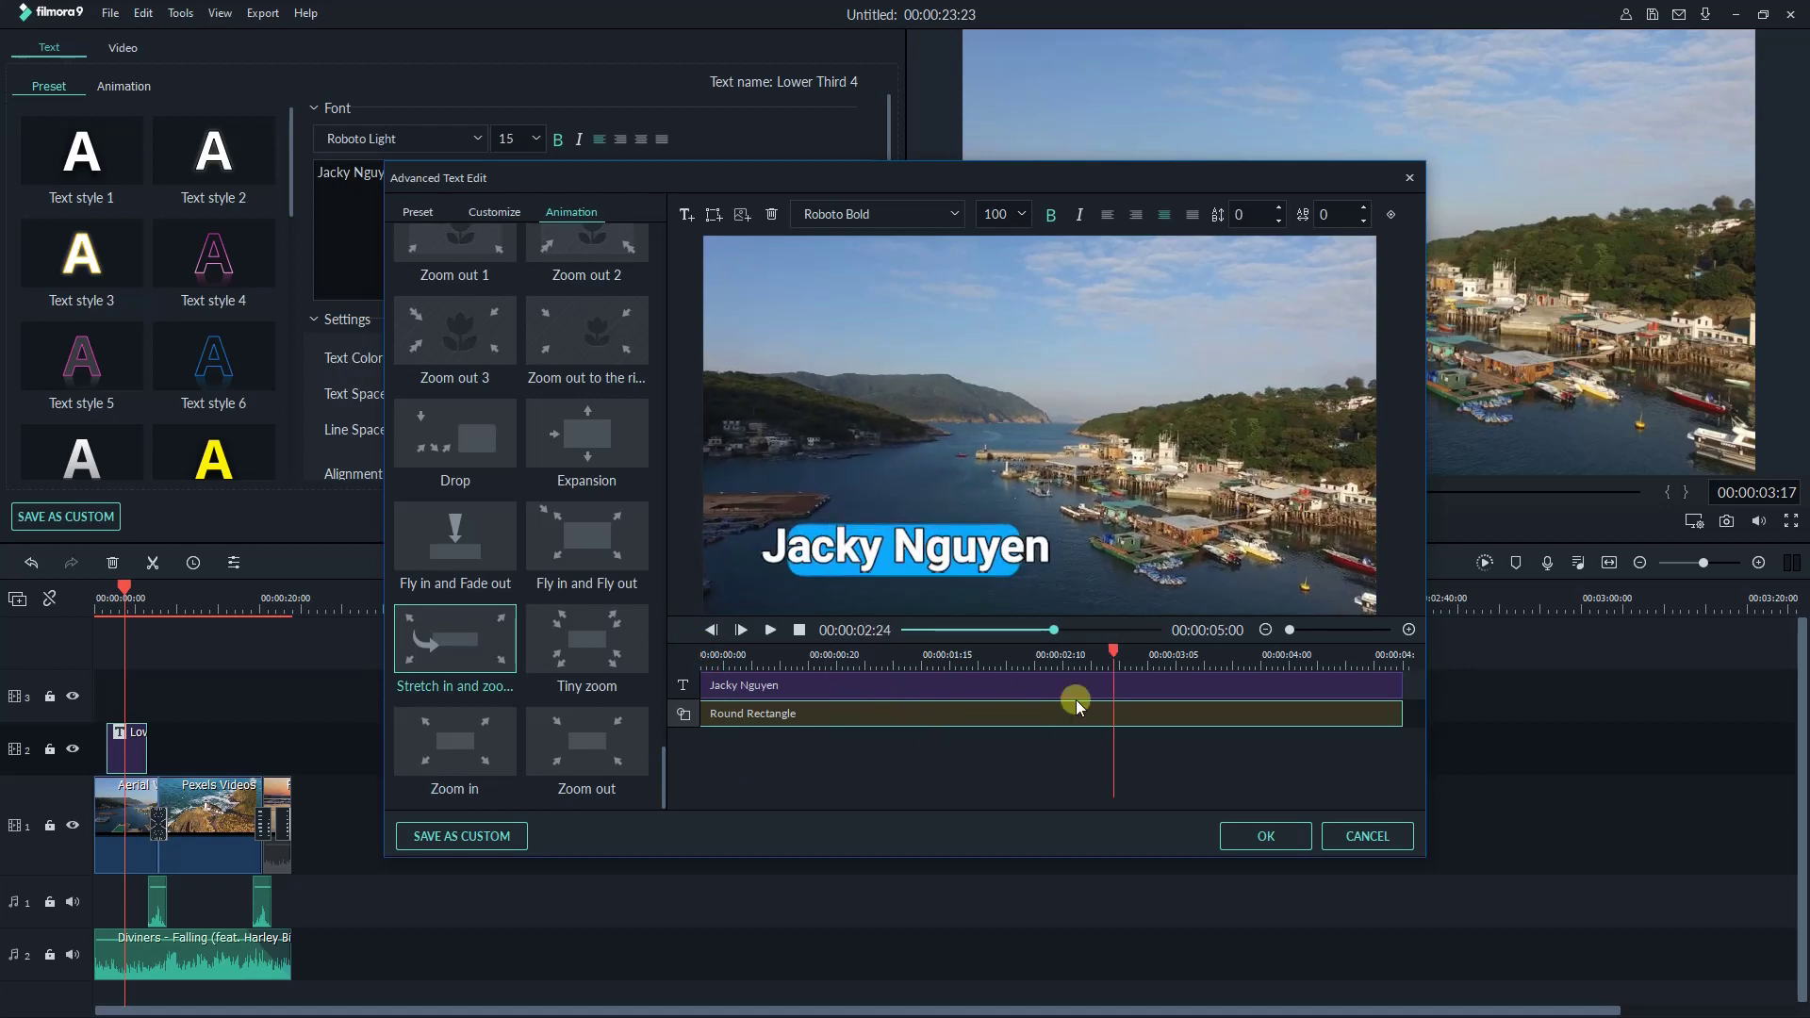
Delay the name text's start to about 5 seconds, preview the timing, and confirm the edits.
left_click(1358, 775)
left_click(1266, 836)
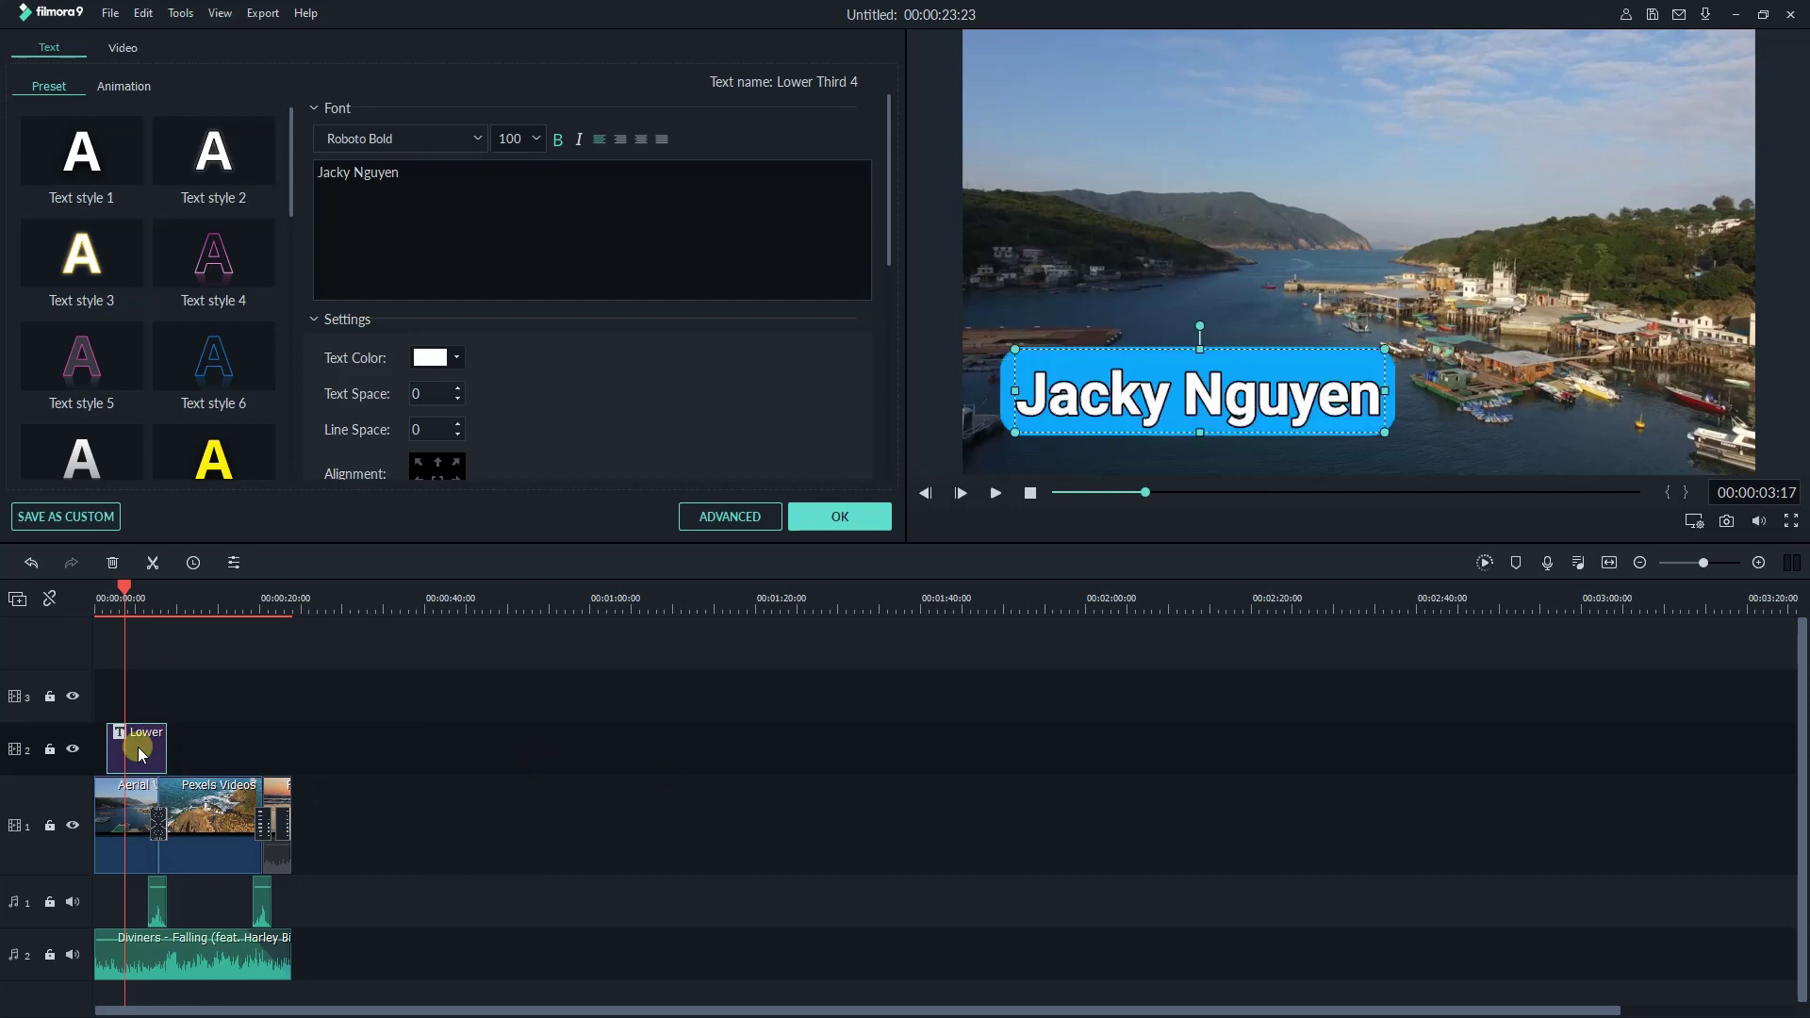
left_click(733, 518)
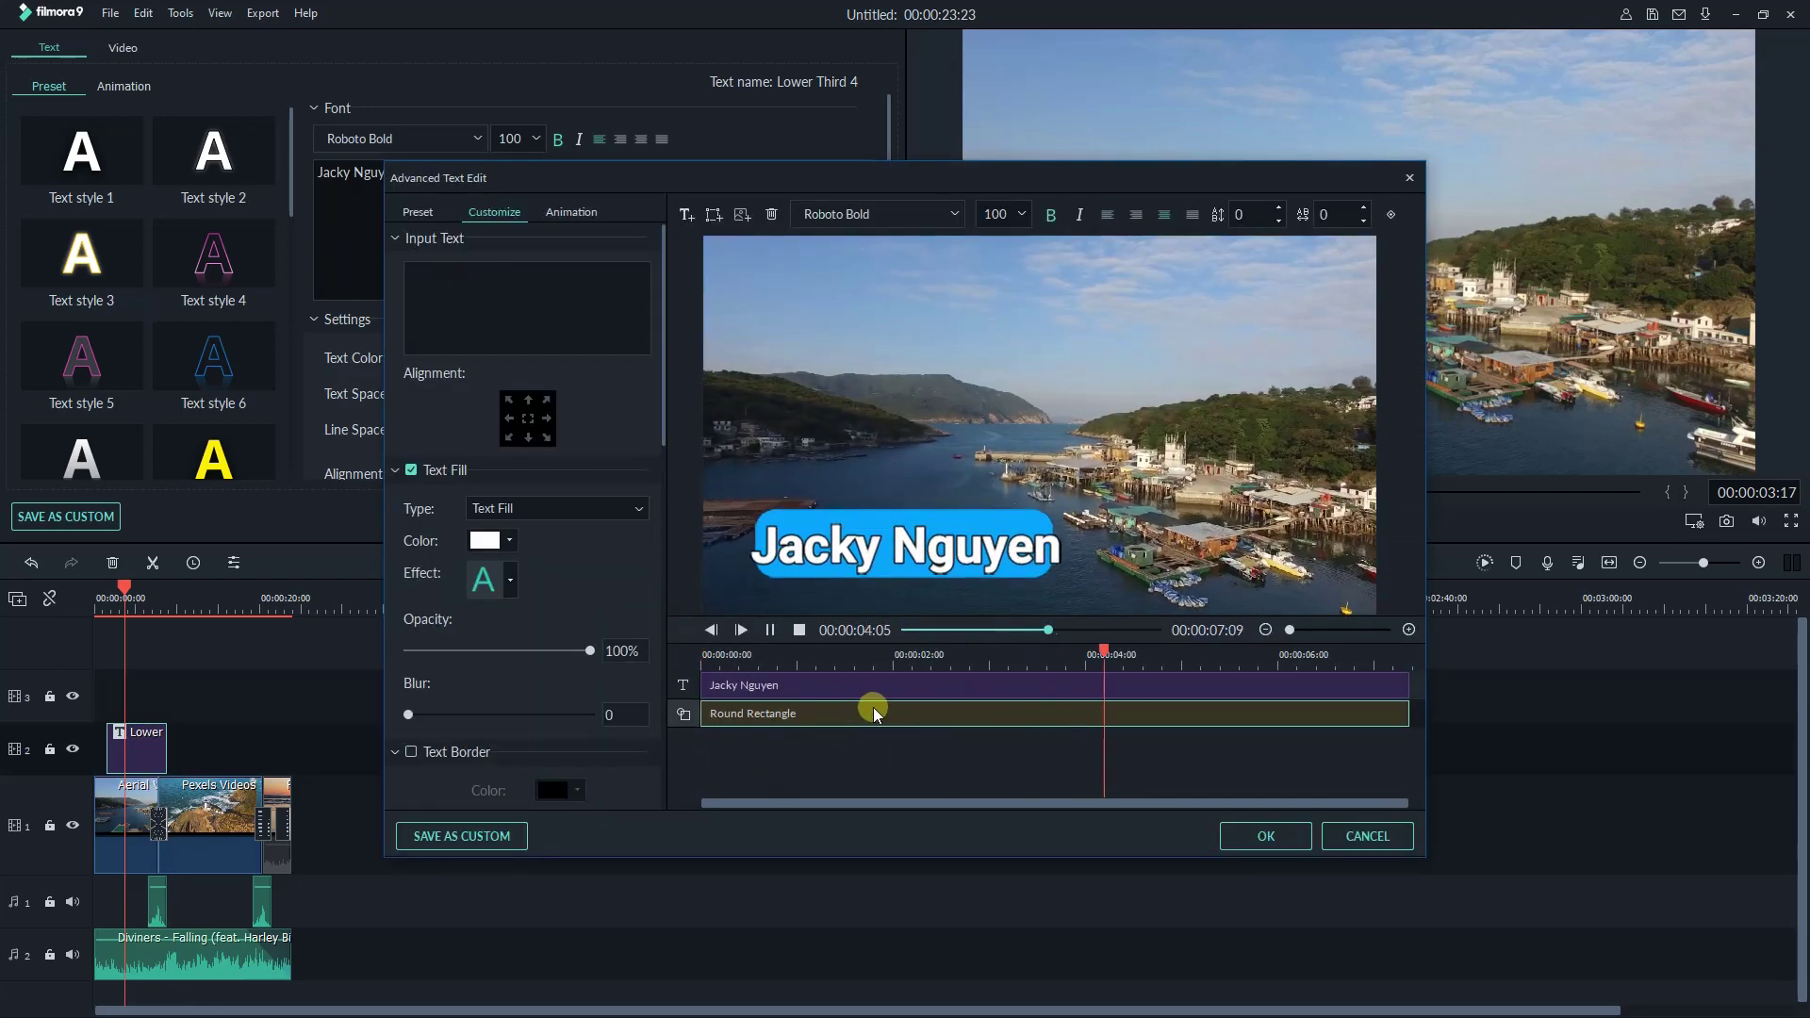
left_click_drag(706, 685, 1244, 729)
key("space")
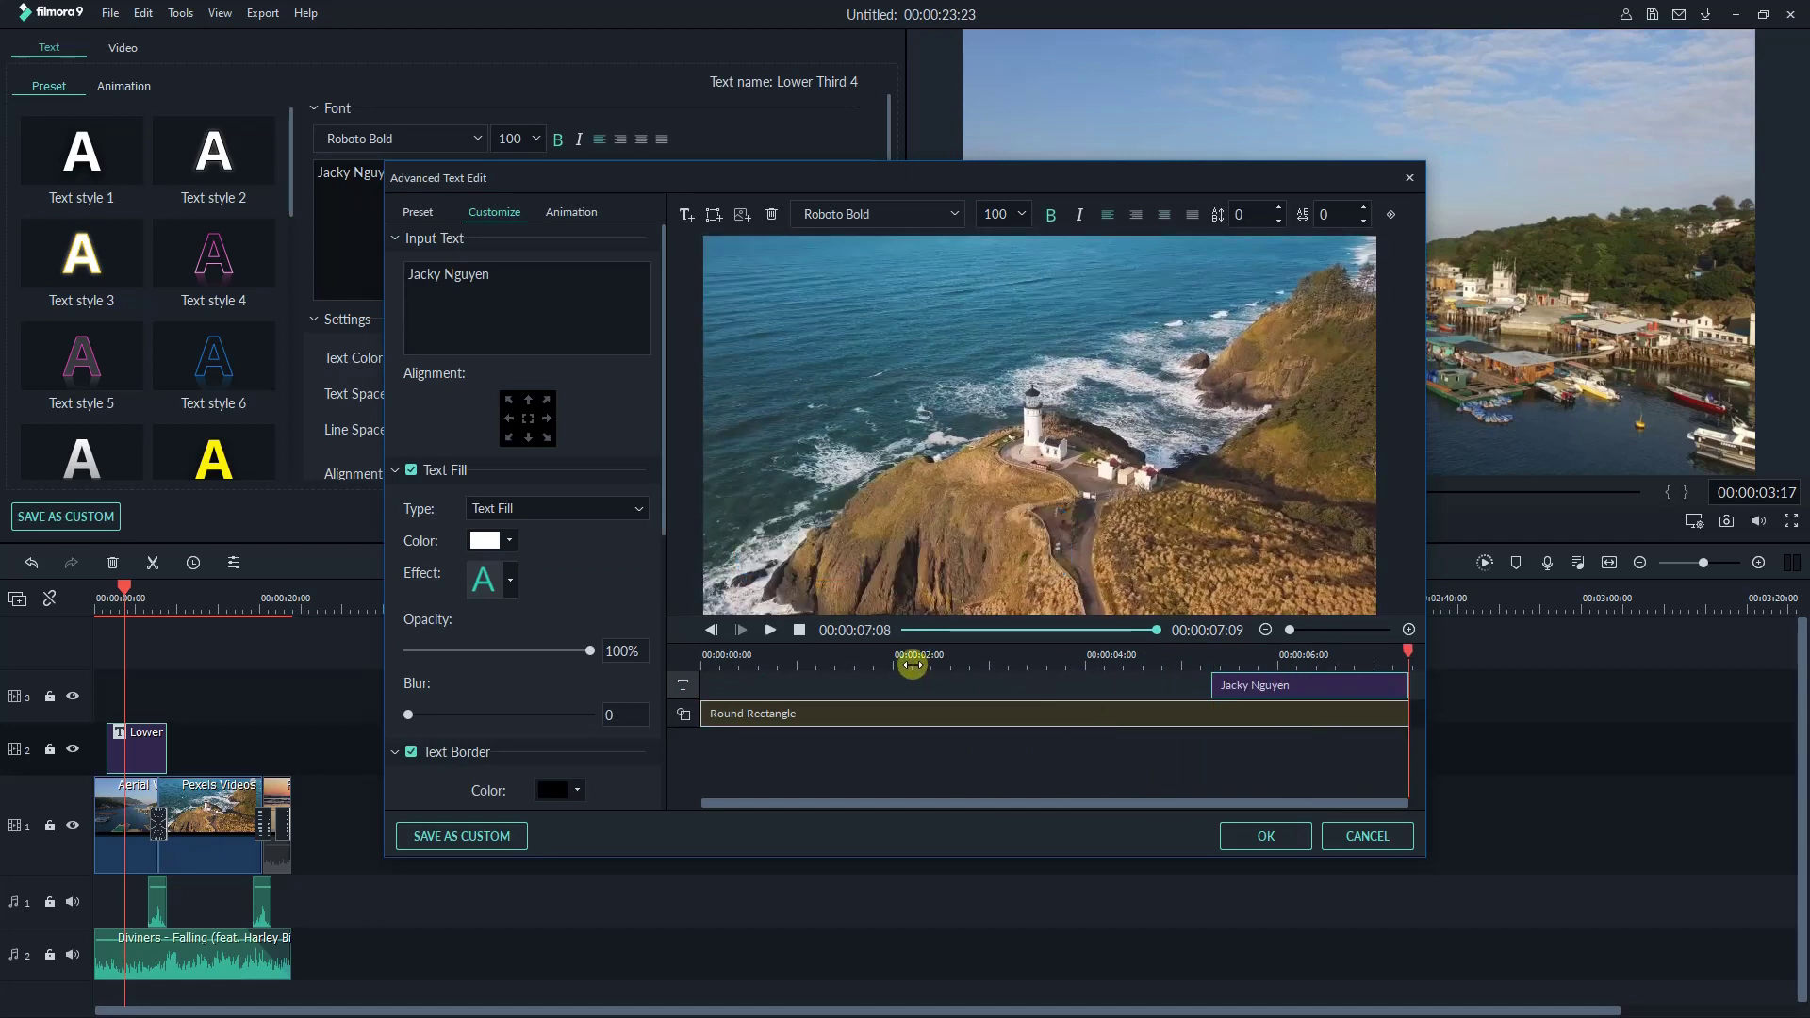
left_click(1177, 754)
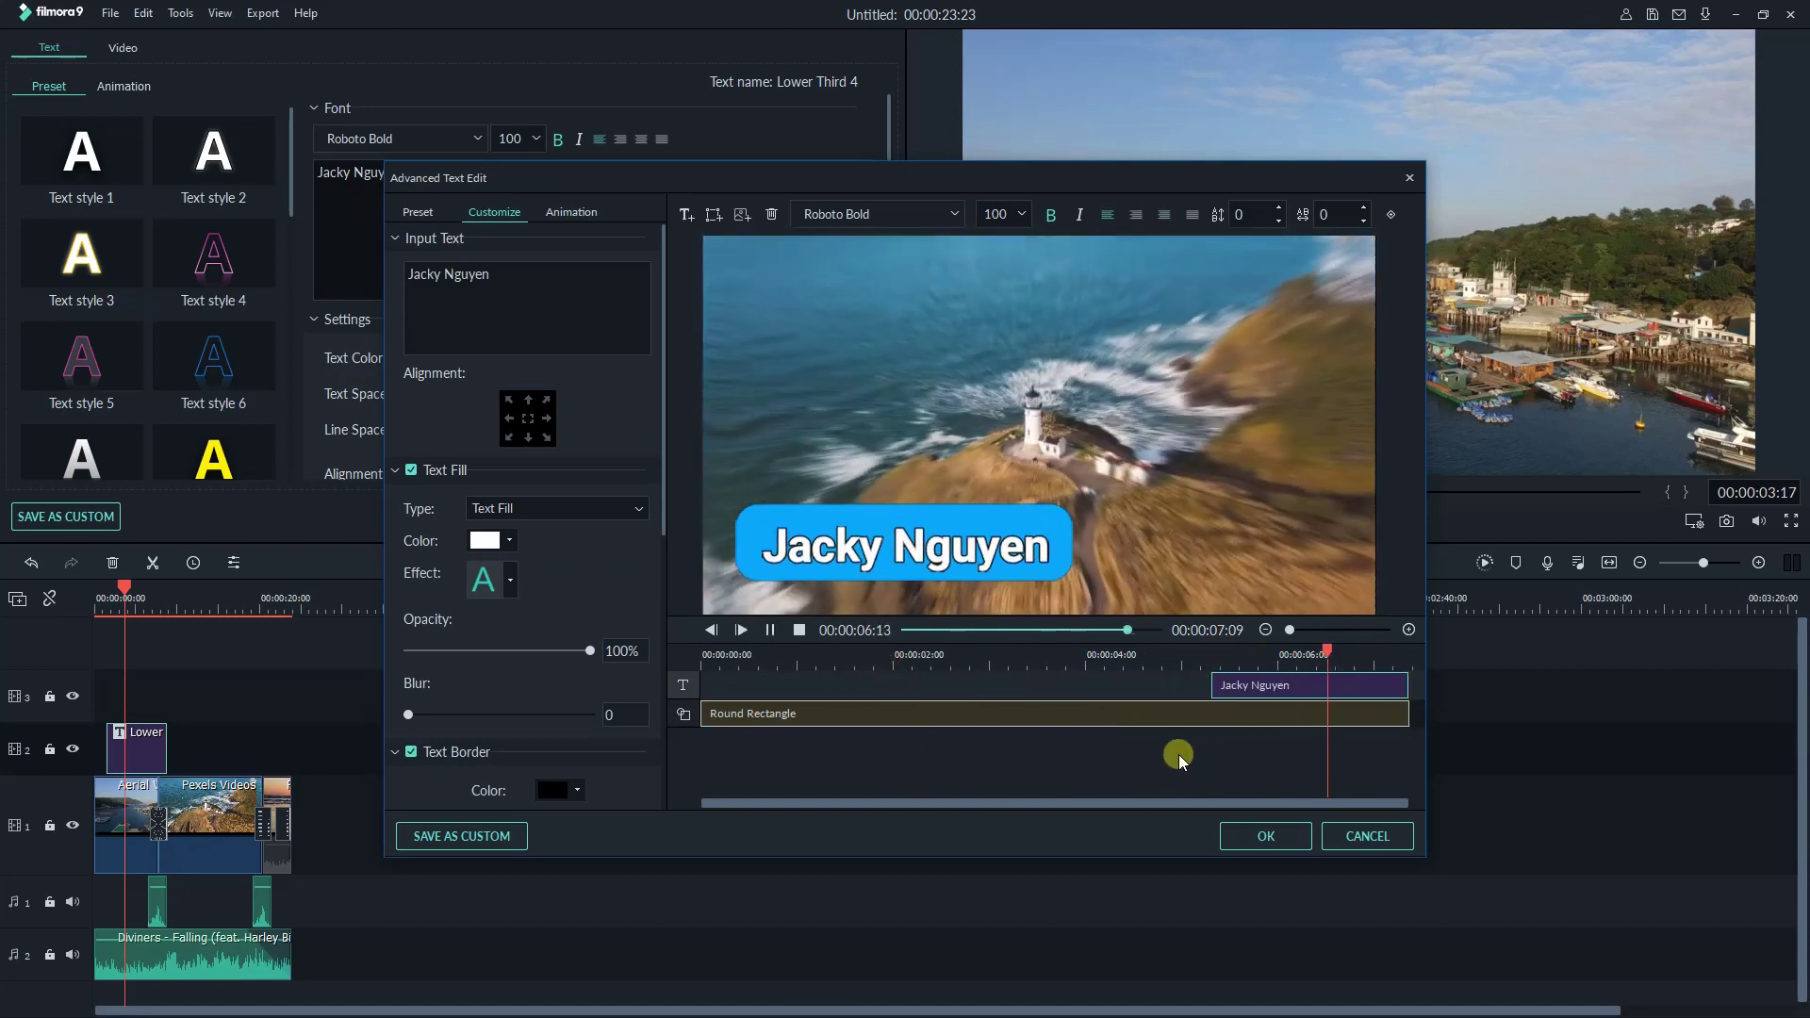
left_click(1258, 836)
left_click(842, 517)
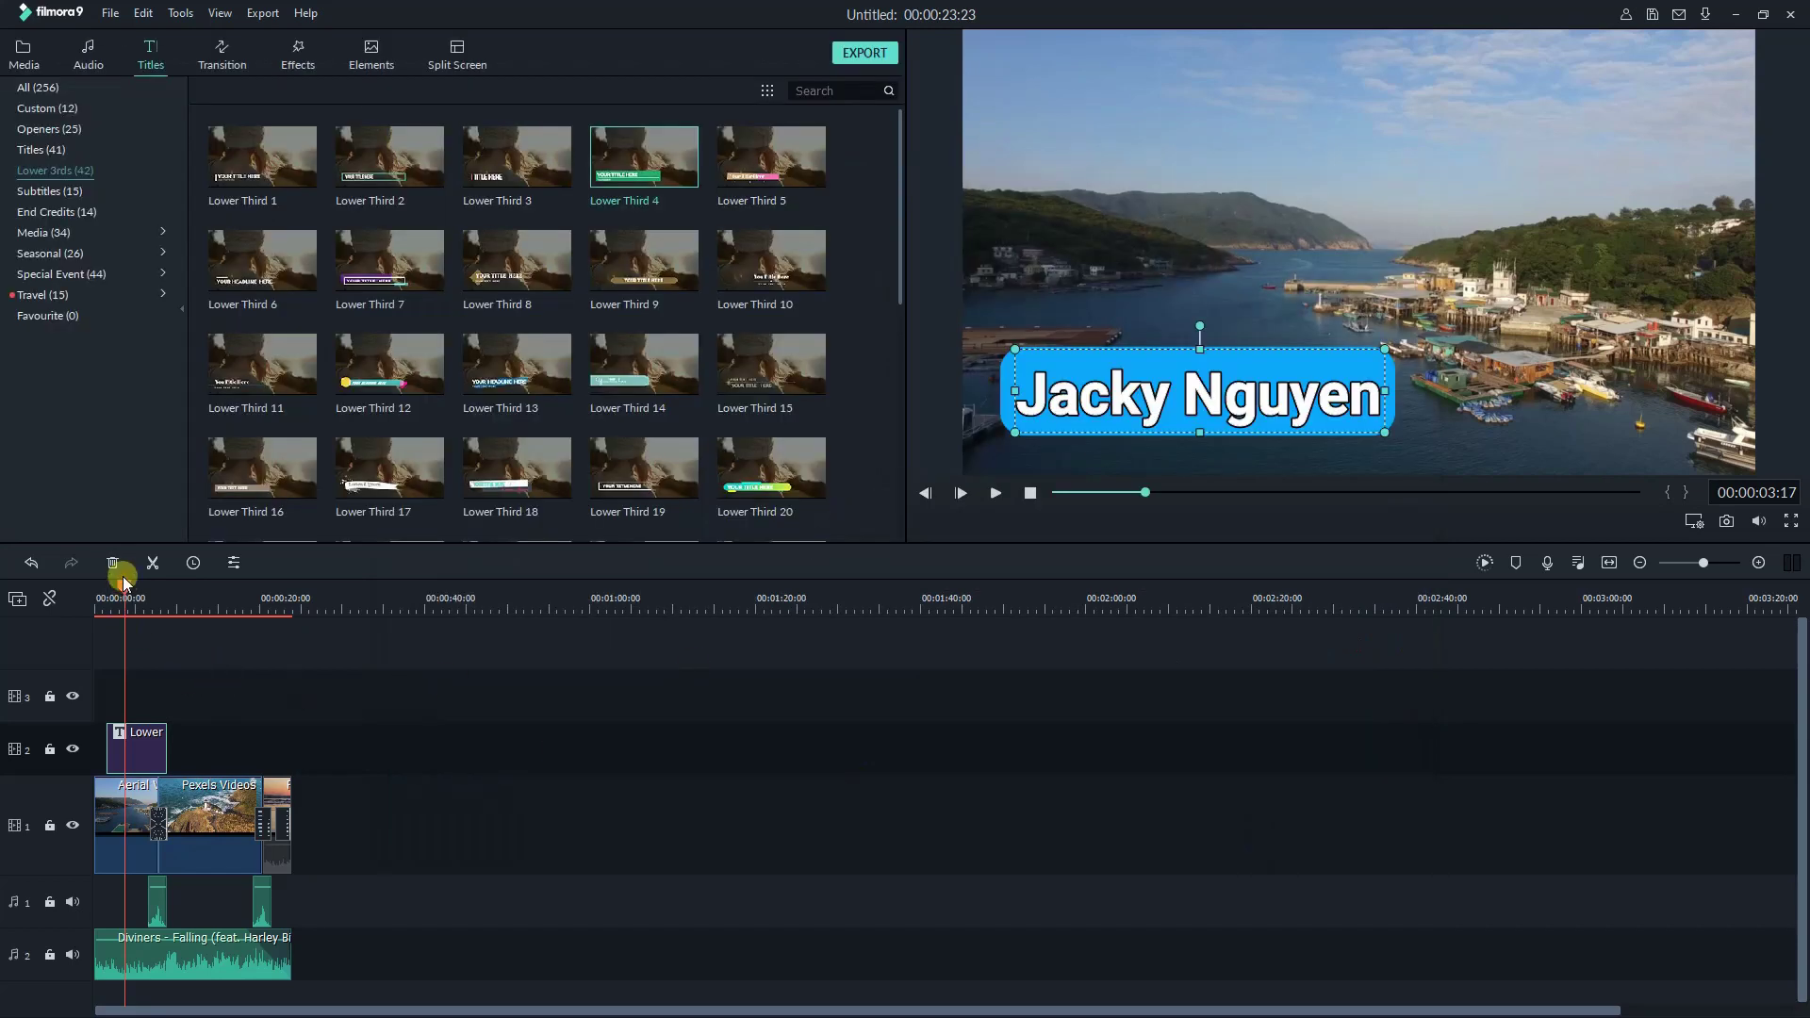
left_click_drag(123, 586, 97, 586)
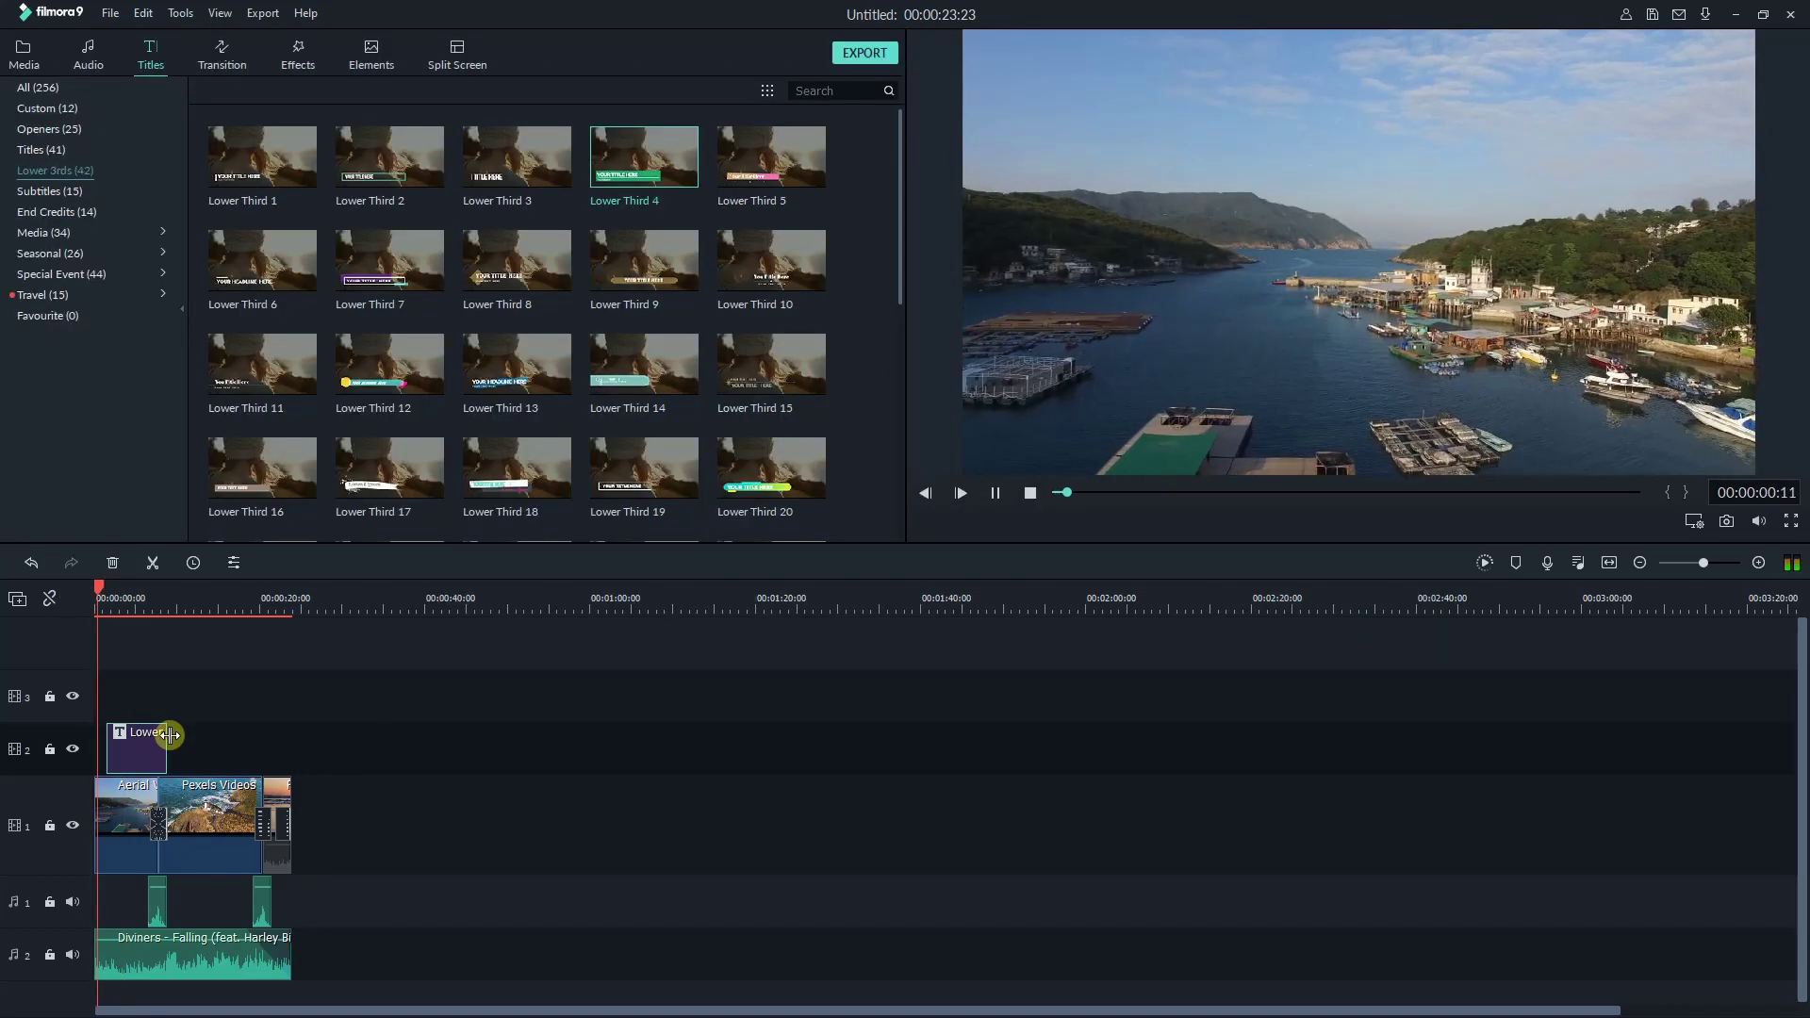
left_click(172, 604)
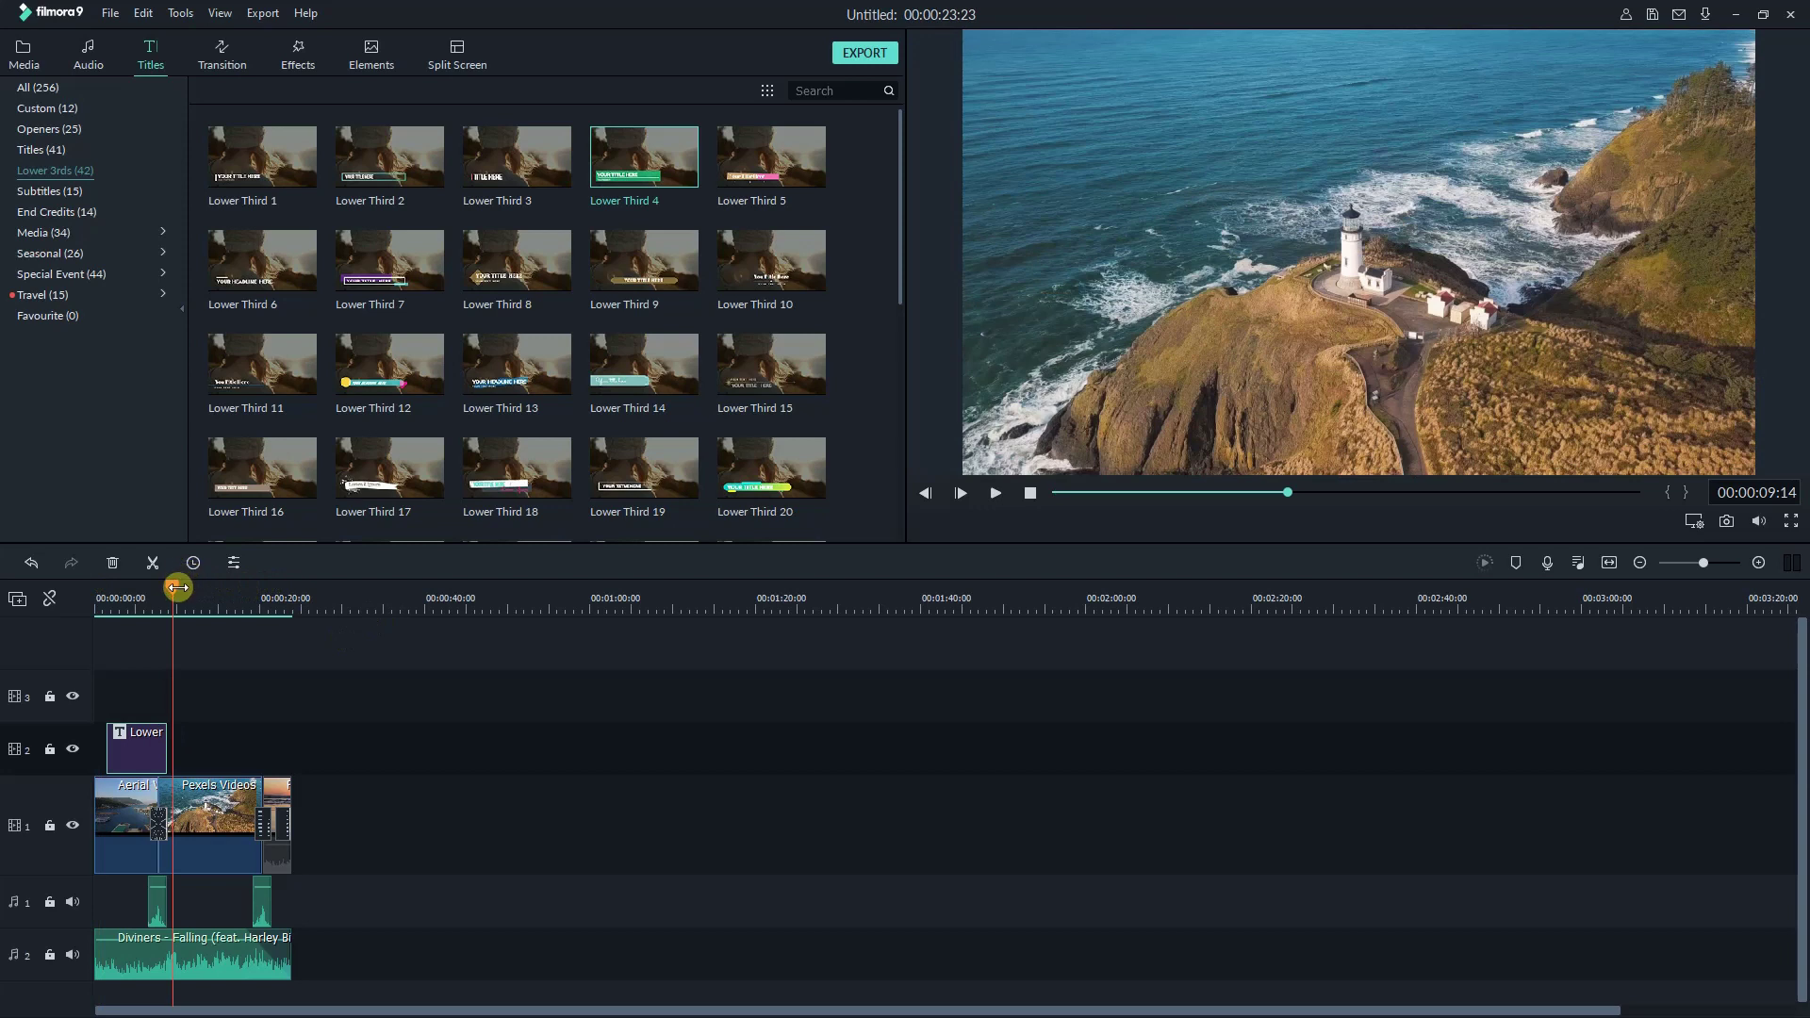
left_click_drag(173, 590, 49, 596)
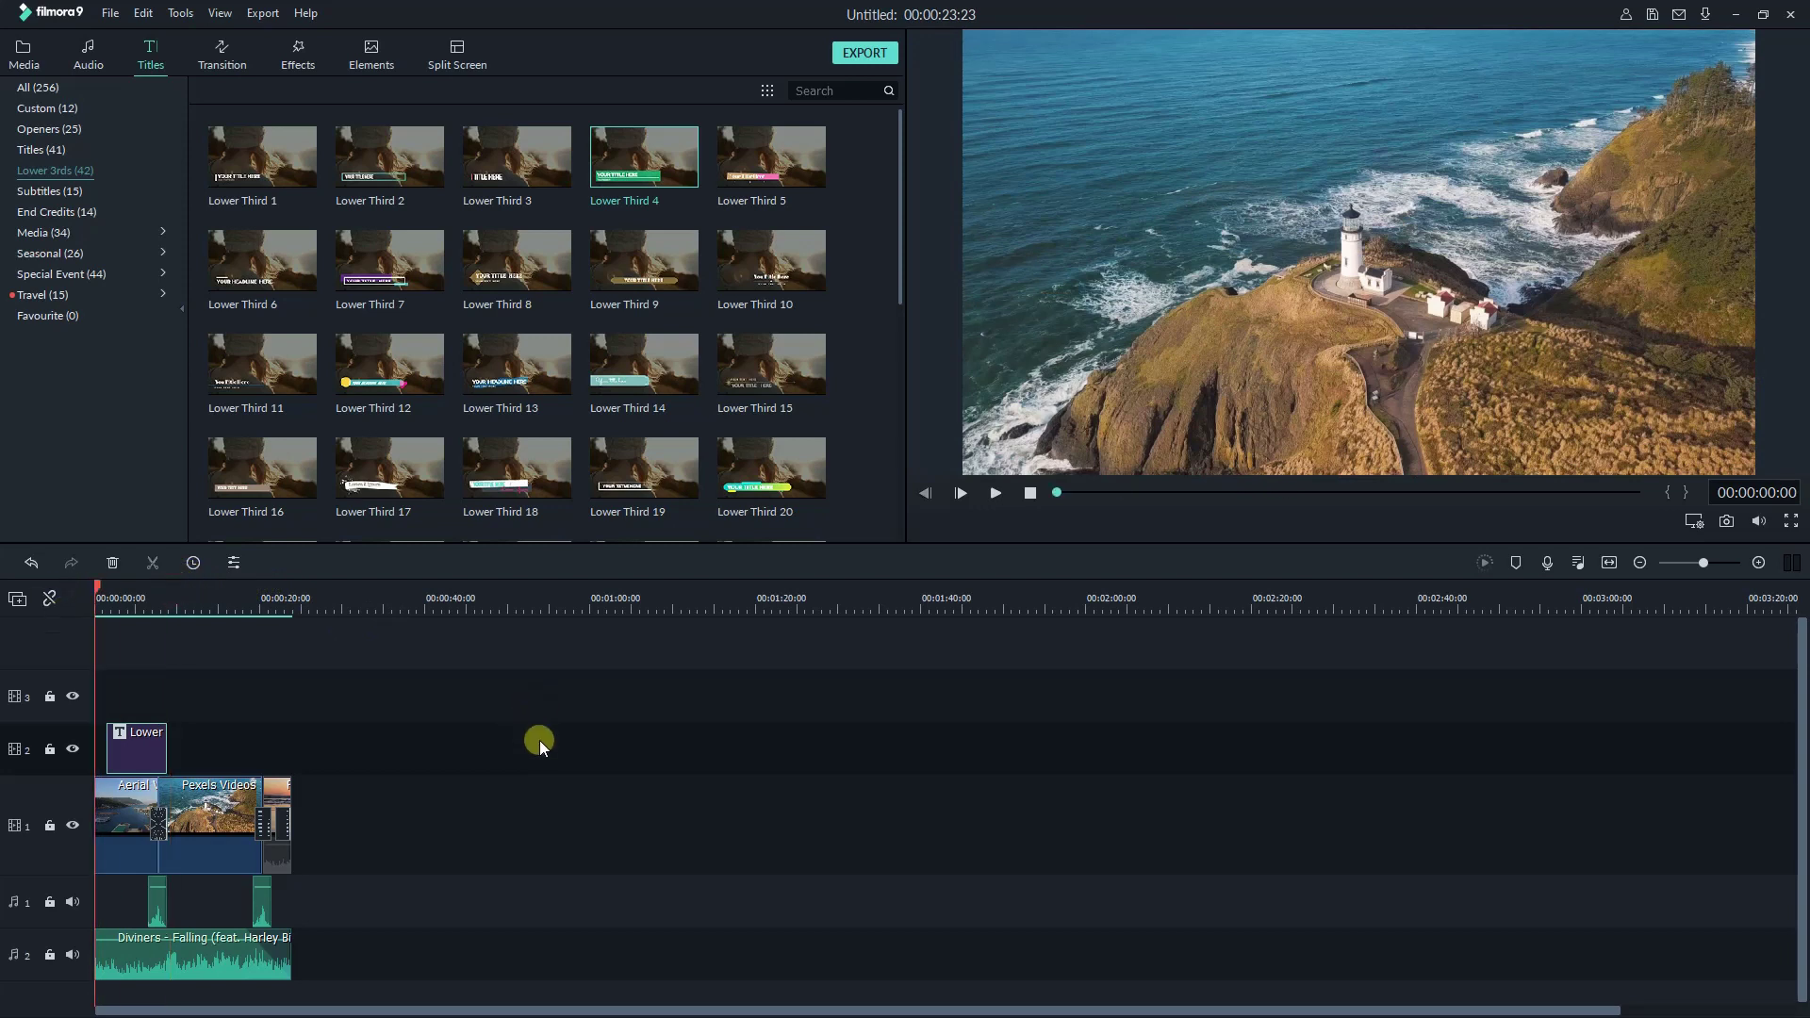
key("space")
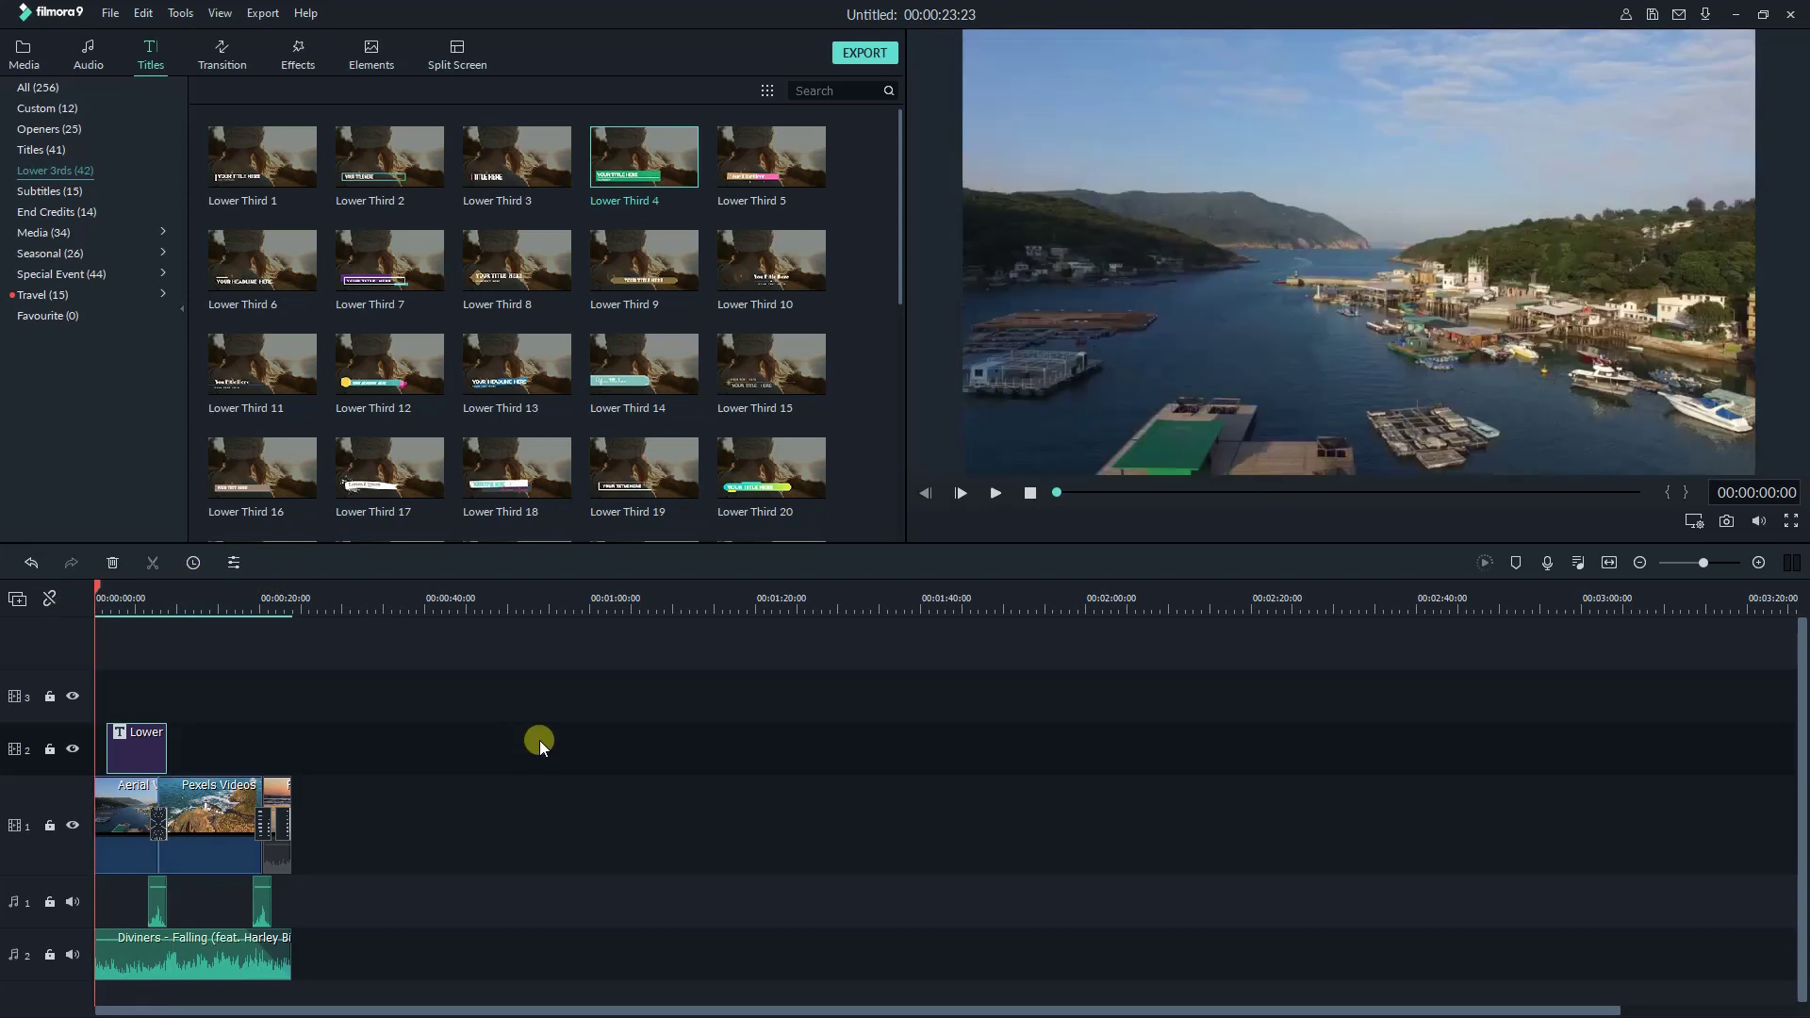